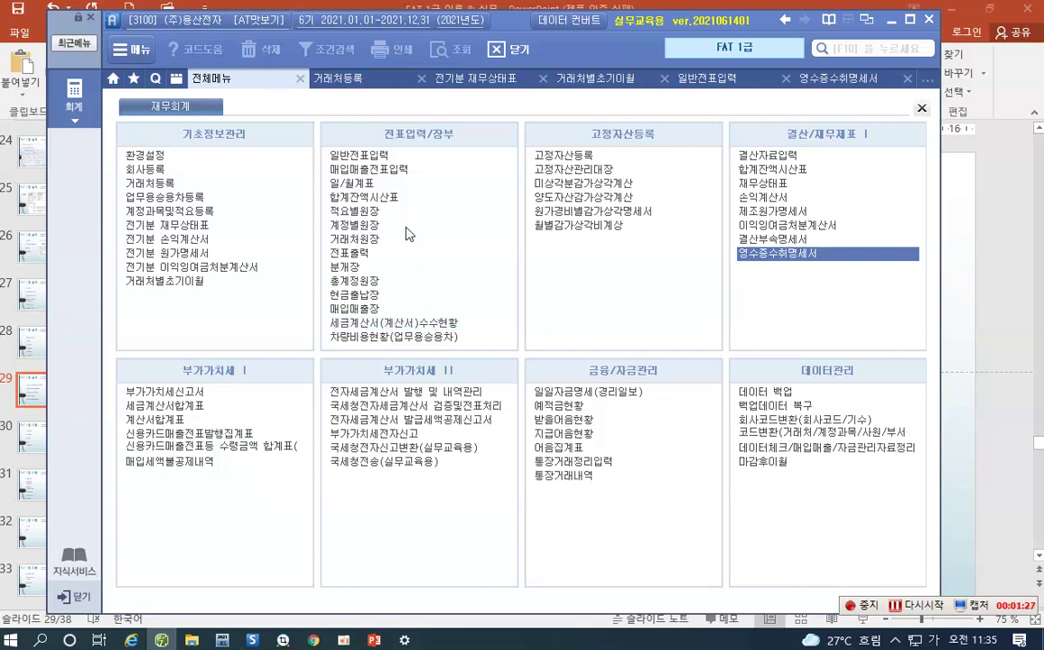
Open 매입매출전표입력 and start a voucher dated September 21 with the sales type 11. 과세
left_click(372, 171)
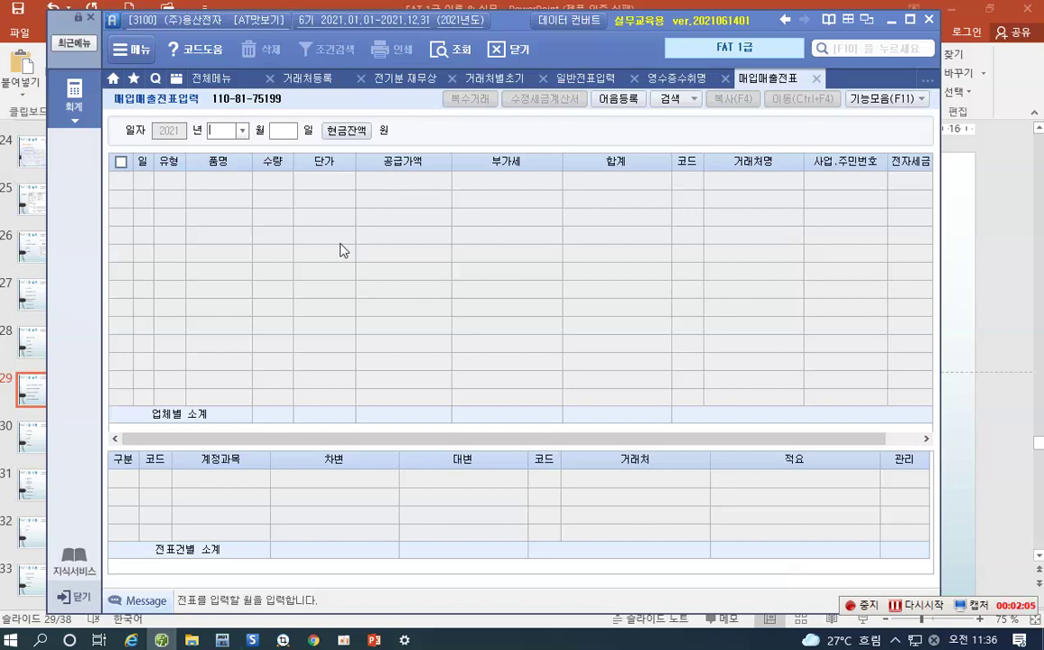
left_click(242, 131)
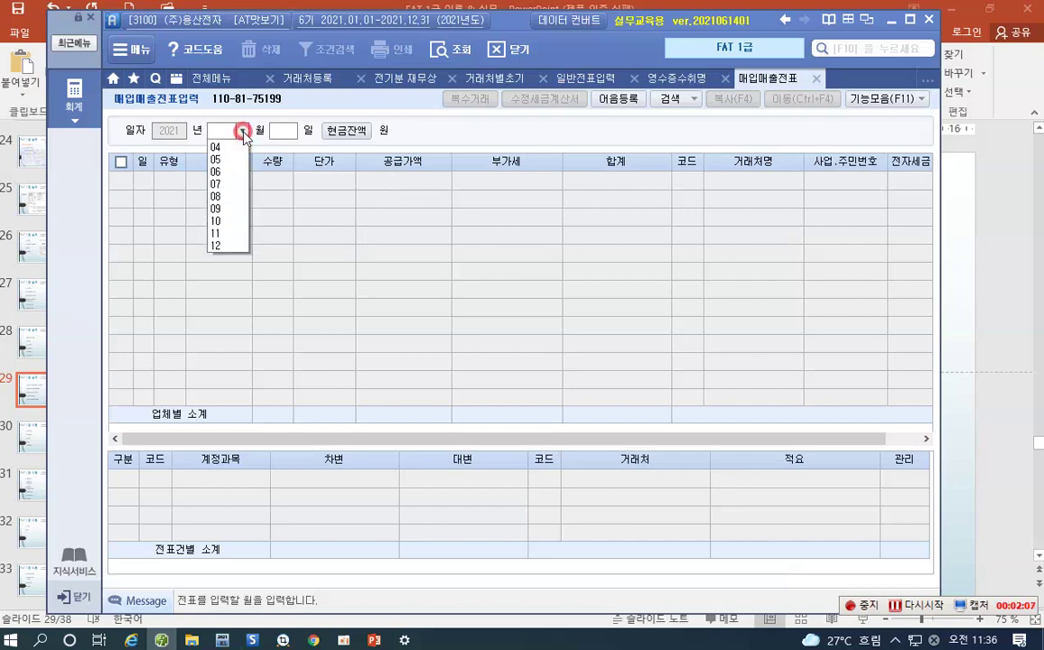
left_click(233, 244)
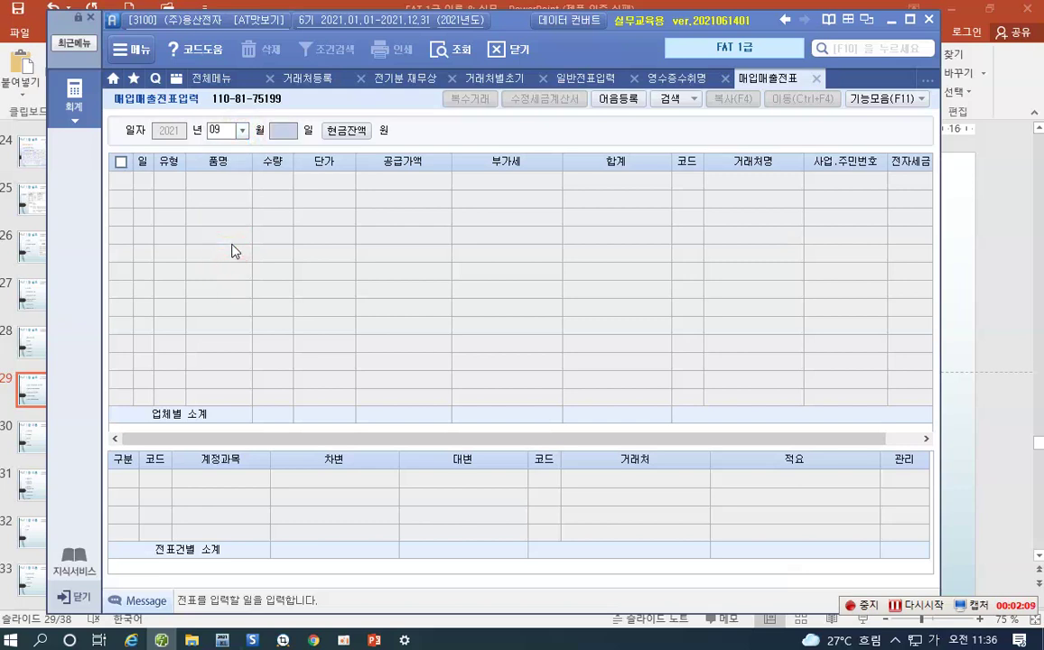
type("421")
key("Return")
key("Return")
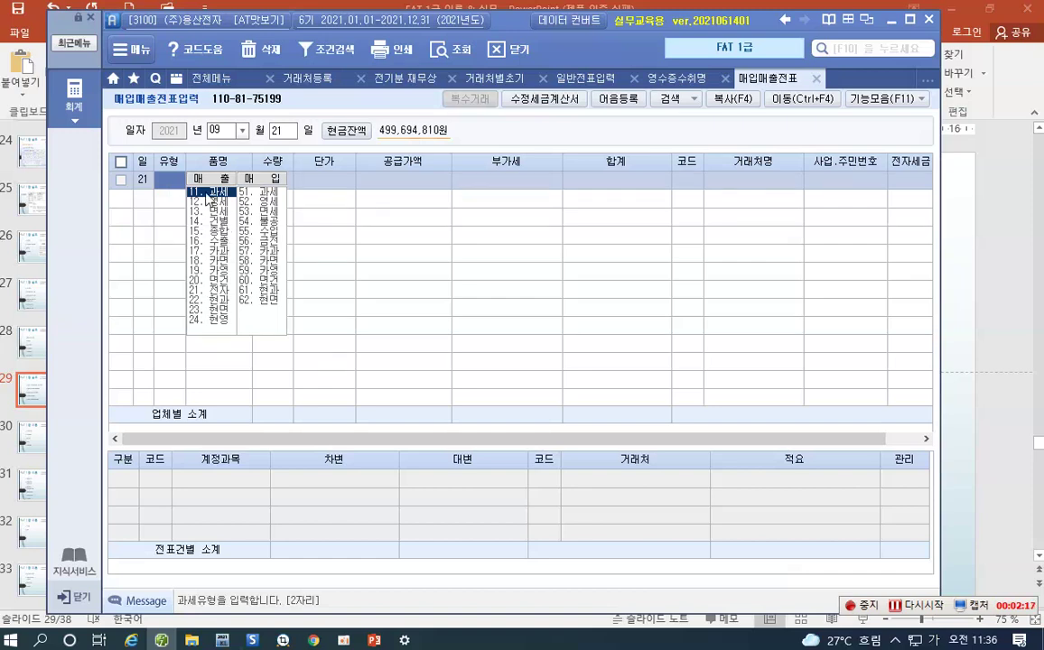
left_click(208, 194)
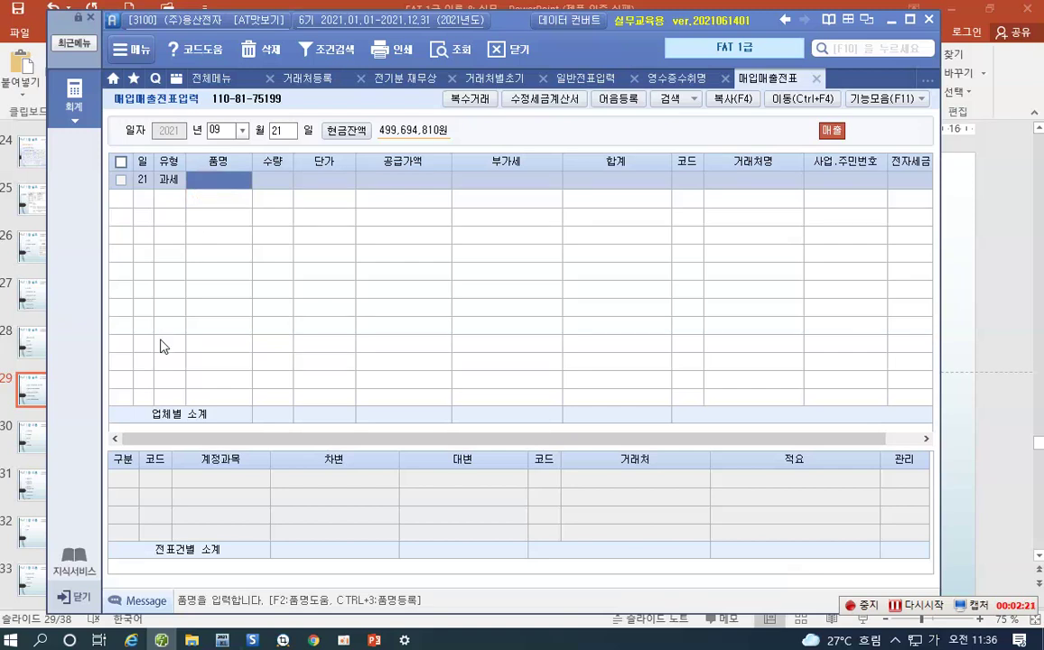
Enter the item 컴퓨터 with quantity 20 and unit price 400,000, accepting the calculated supply amount and VAT
type("컴퓨터")
key("Return")
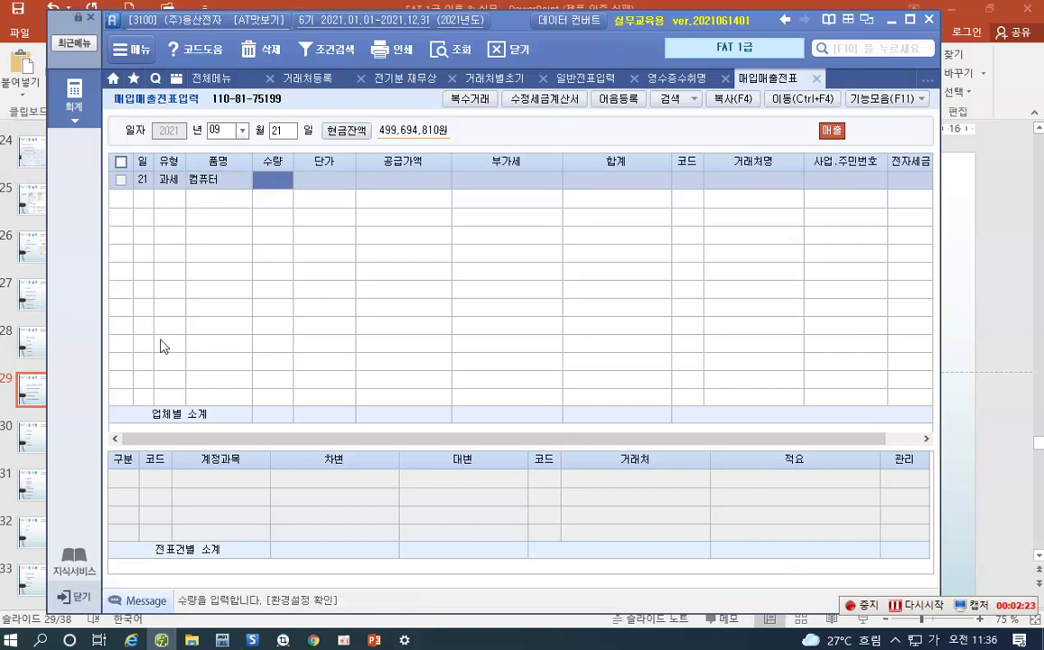
type("20")
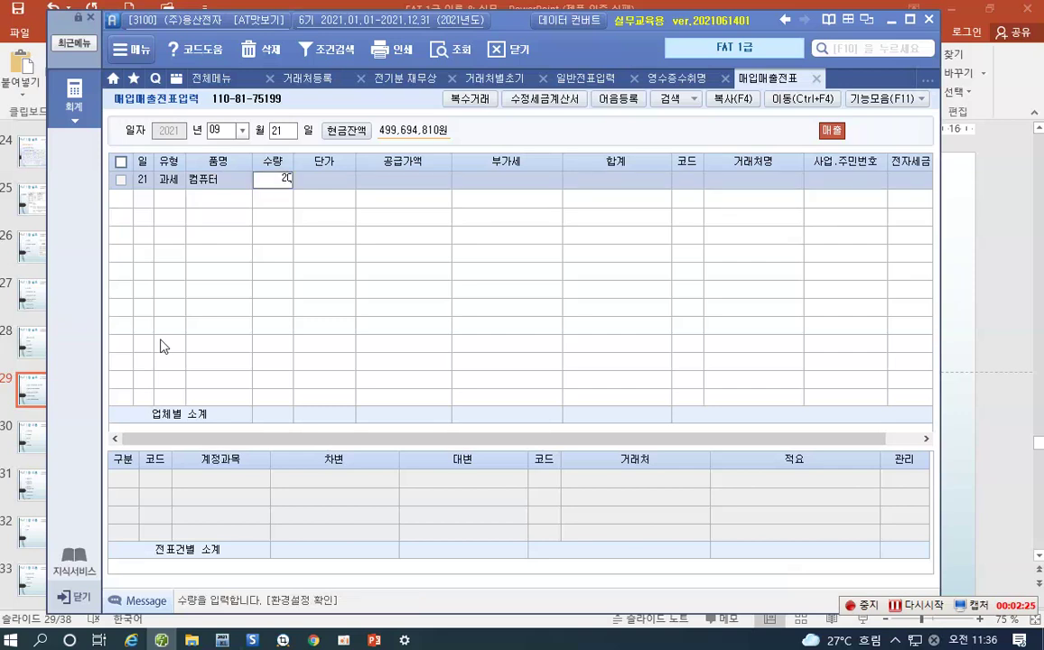
key("Return")
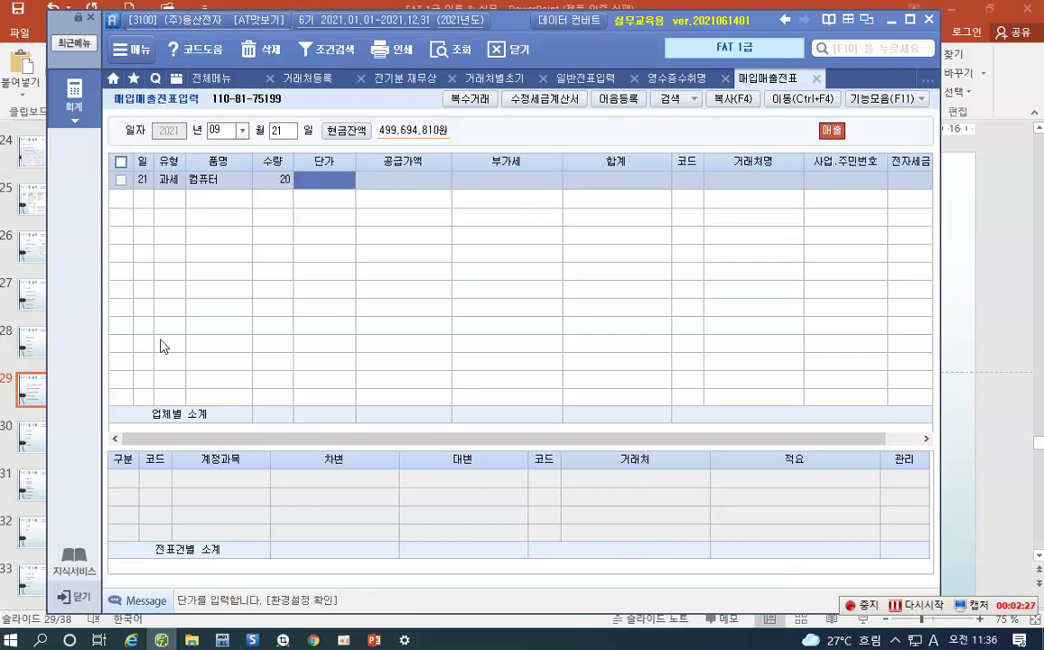
type("400,000")
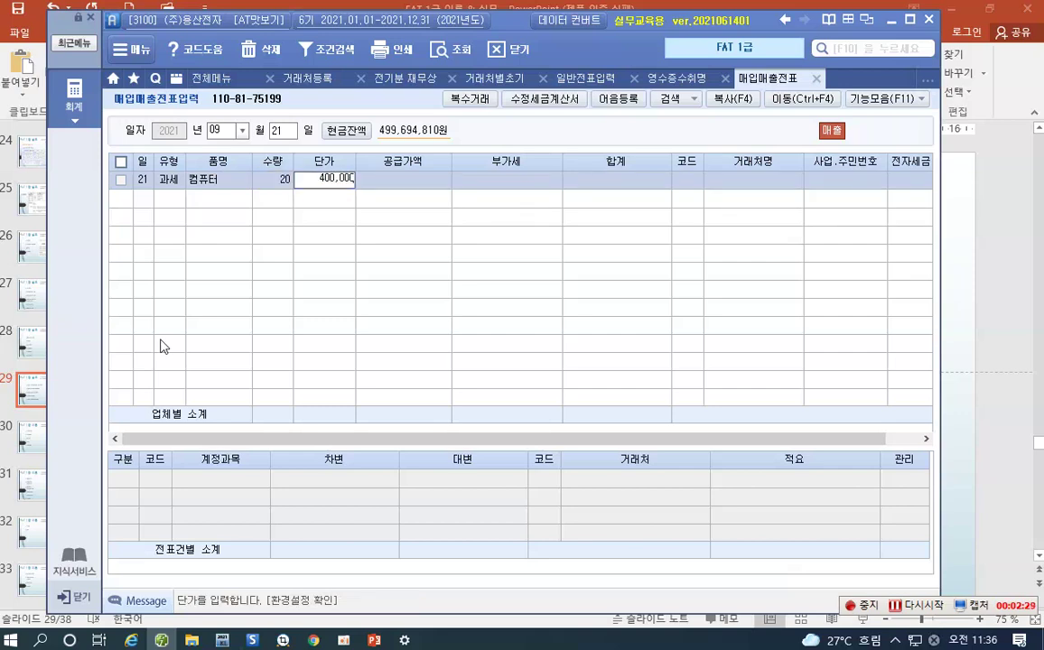
key("Return")
key("Return")
key("Return")
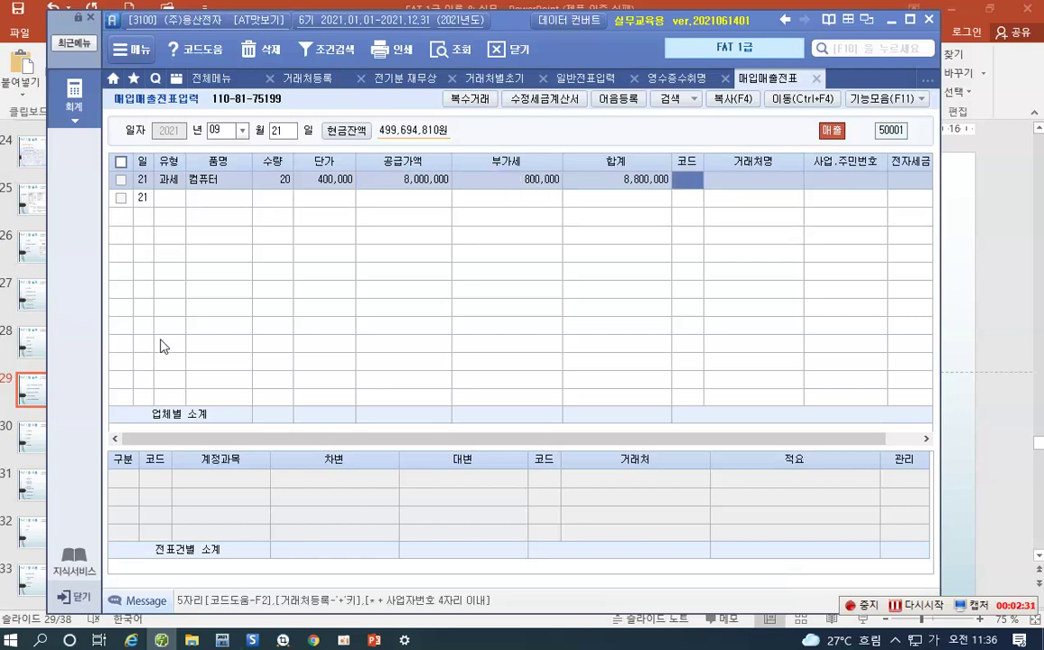
Look up 유명 to assign (주)유명 as the customer, leave 전자세금 blank, and set the journal type to 외상
key("F2")
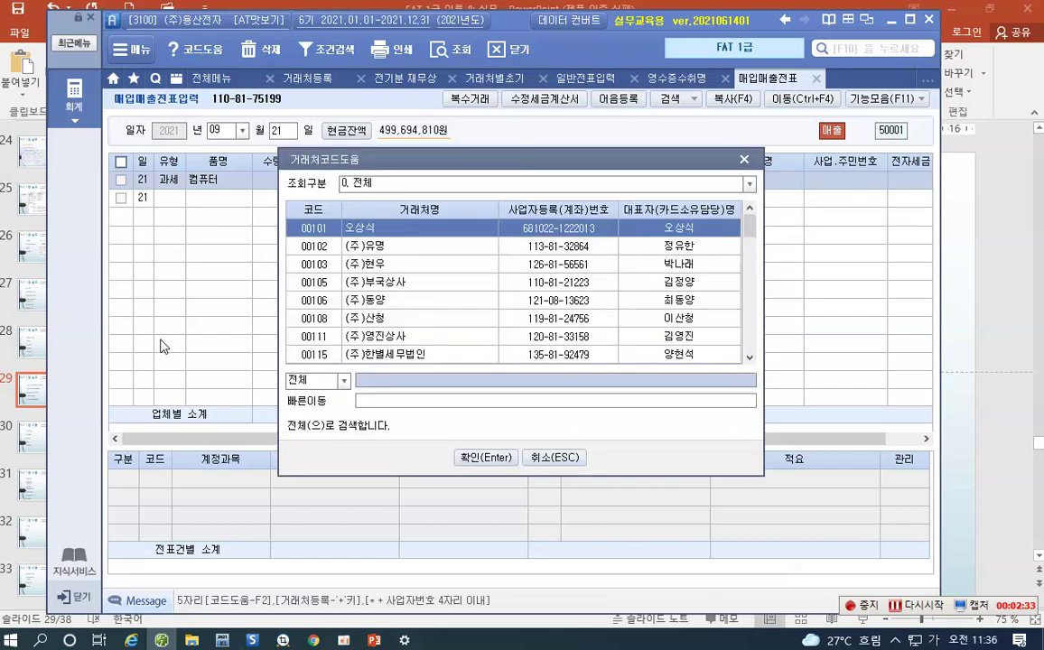
type("유명")
key("Return")
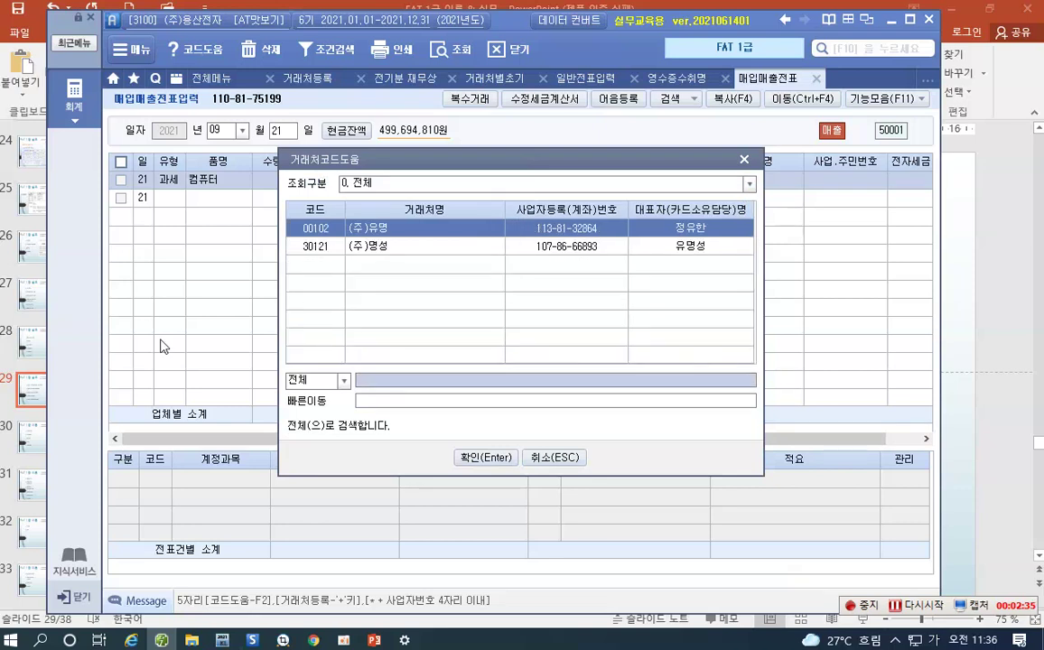
key("Return")
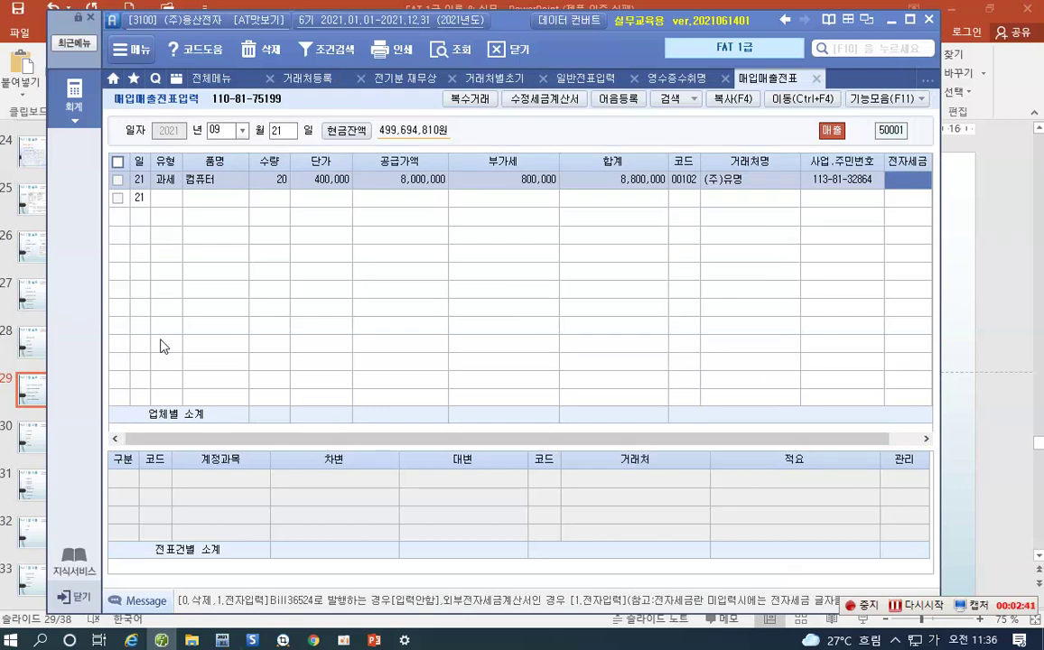
key("Return")
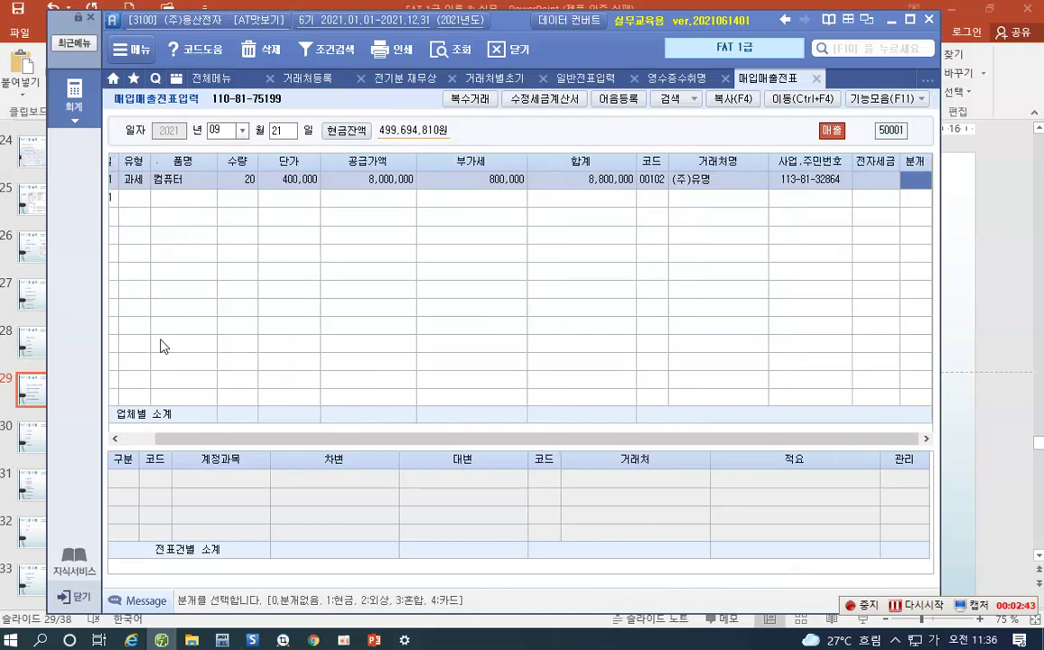
type("2")
key("Return")
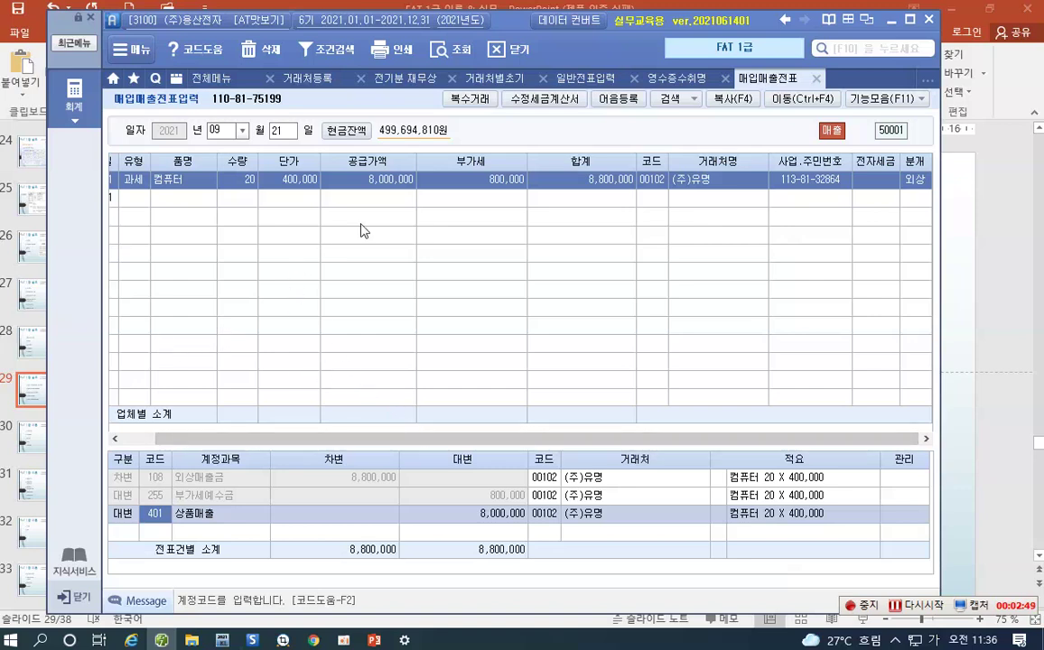
Open 전자세금계산서 발행 및 내역관리 and query the sales invoices of all customers from 2021-09-21 to 2021-09-21
left_click(76, 103)
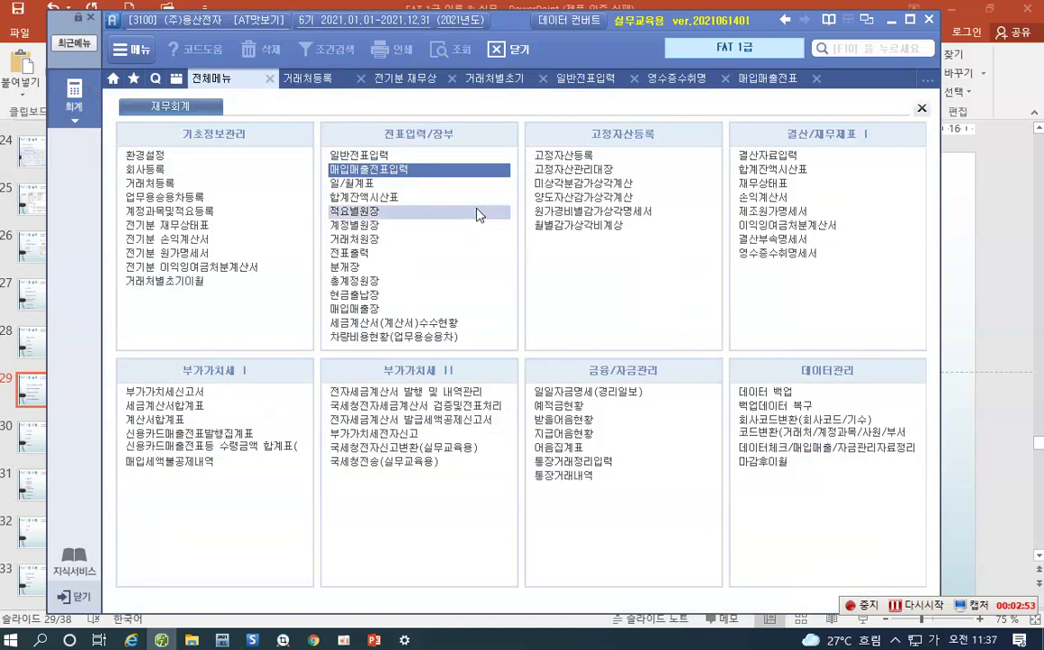
left_click(392, 394)
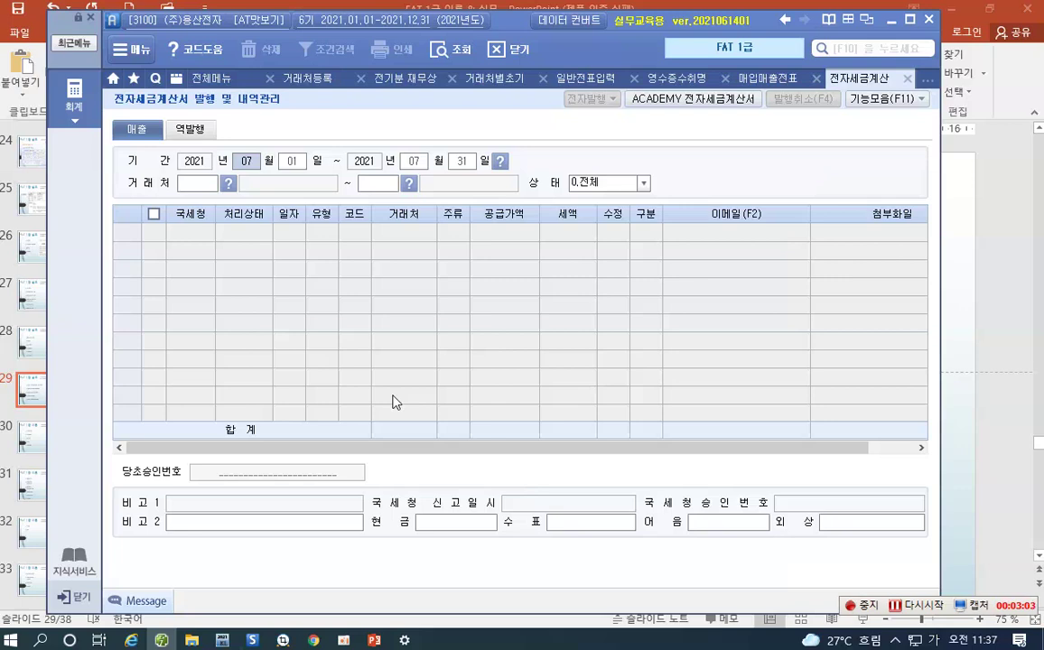
type("09210921")
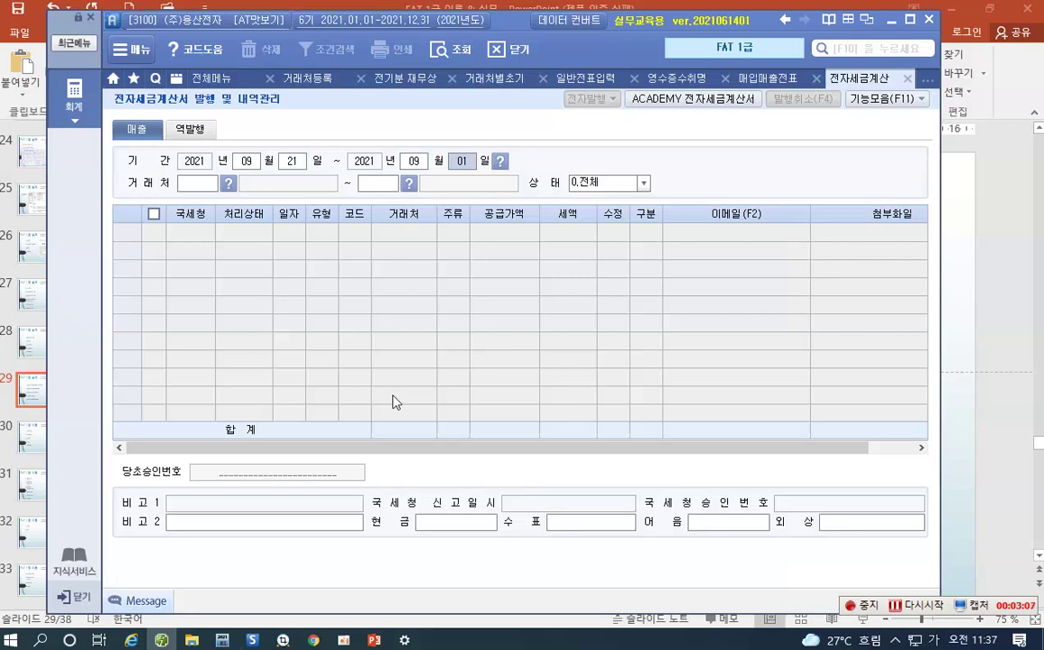
key("Return")
key("Return")
key("Return")
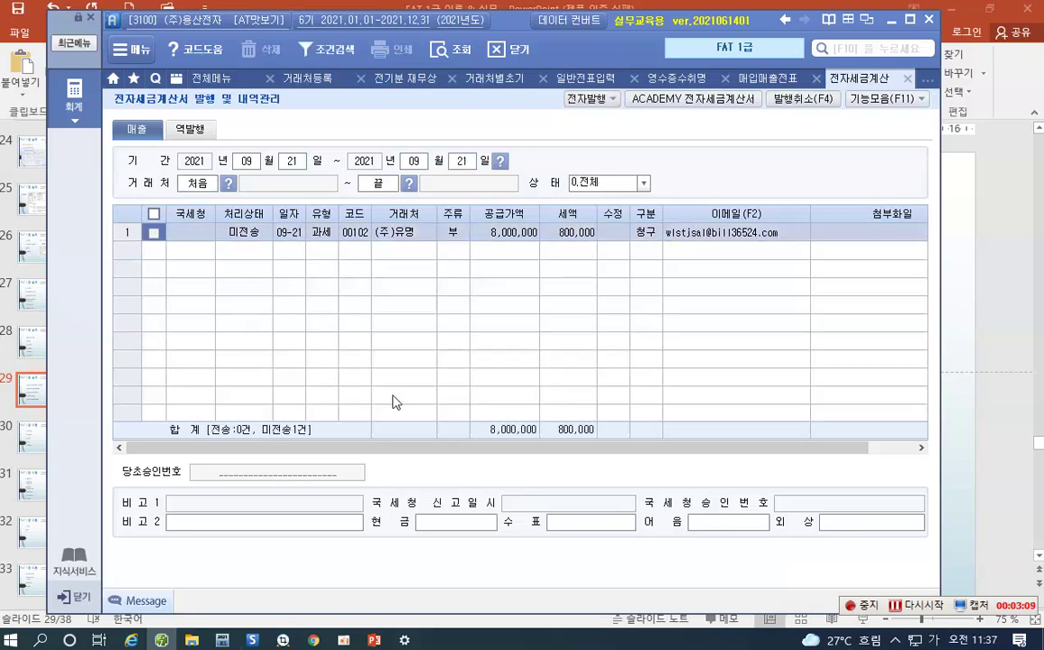
Issue the electronic tax invoice for (주)유명, accepting the prefilled login
left_click(155, 233)
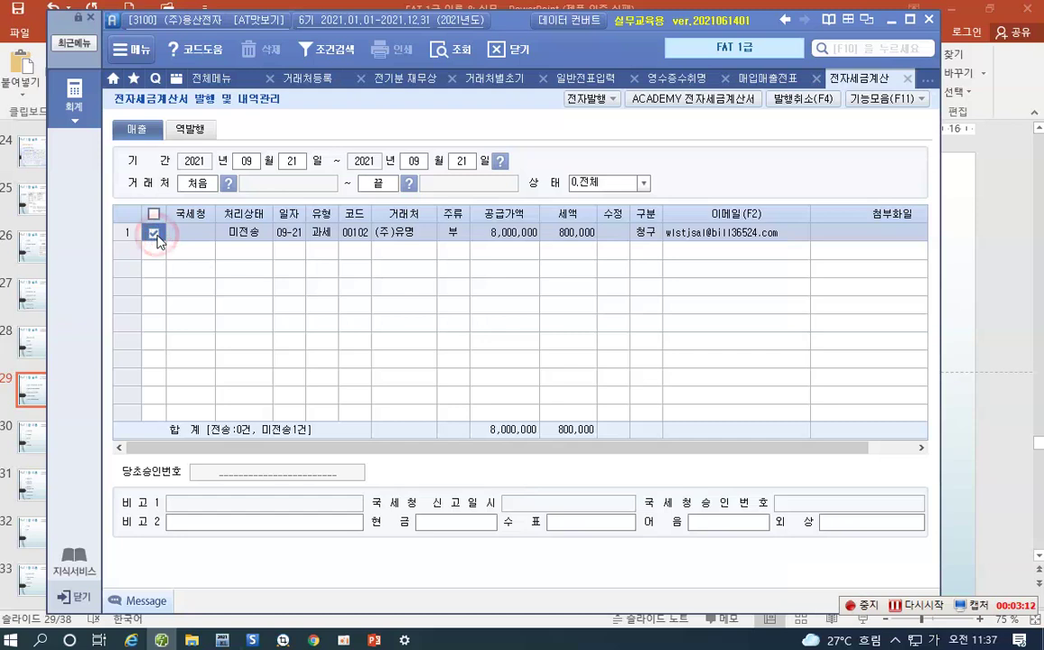
left_click(585, 104)
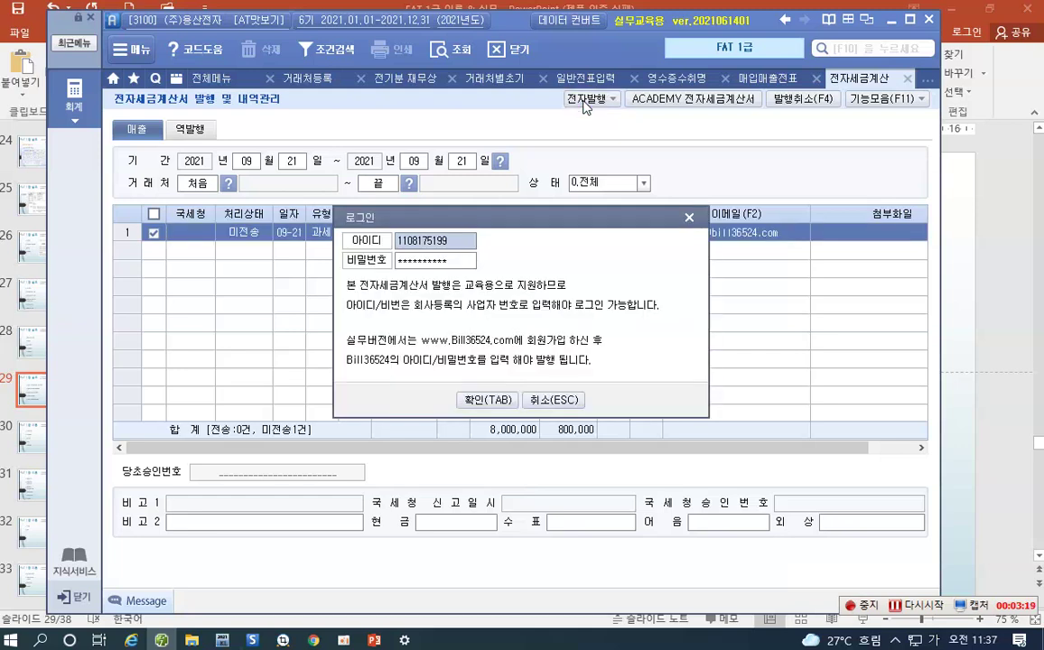
left_click(486, 402)
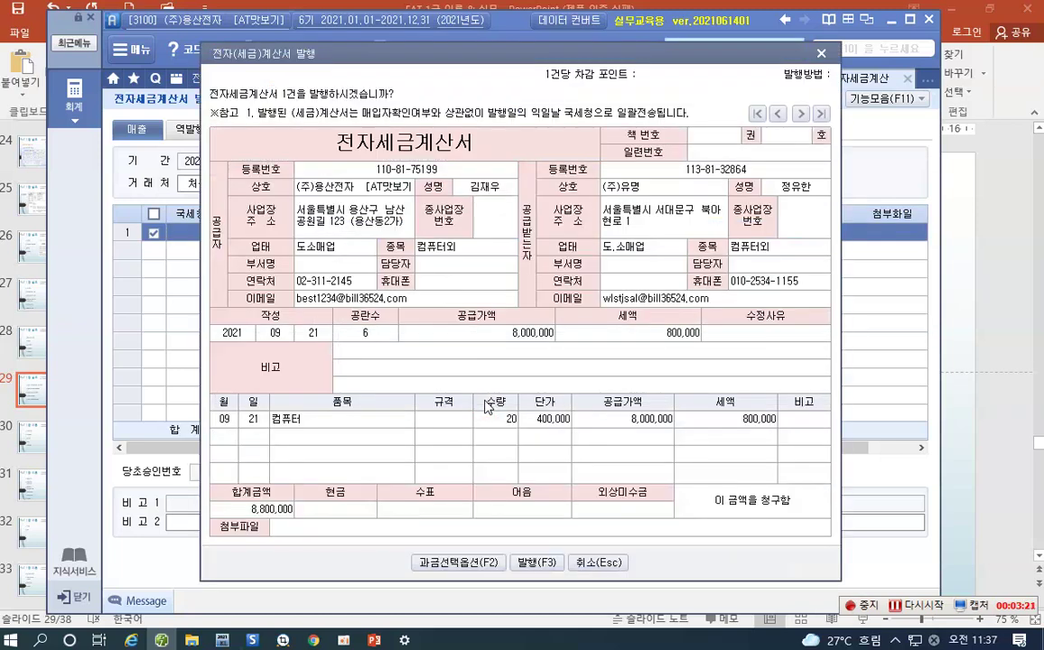
left_click(535, 562)
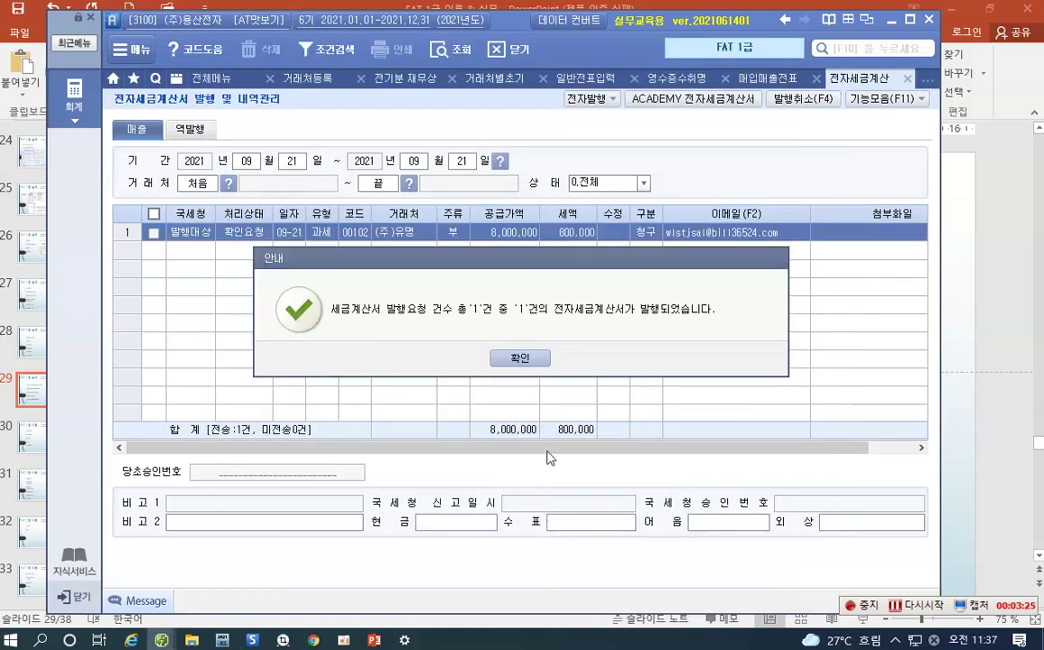
left_click(513, 373)
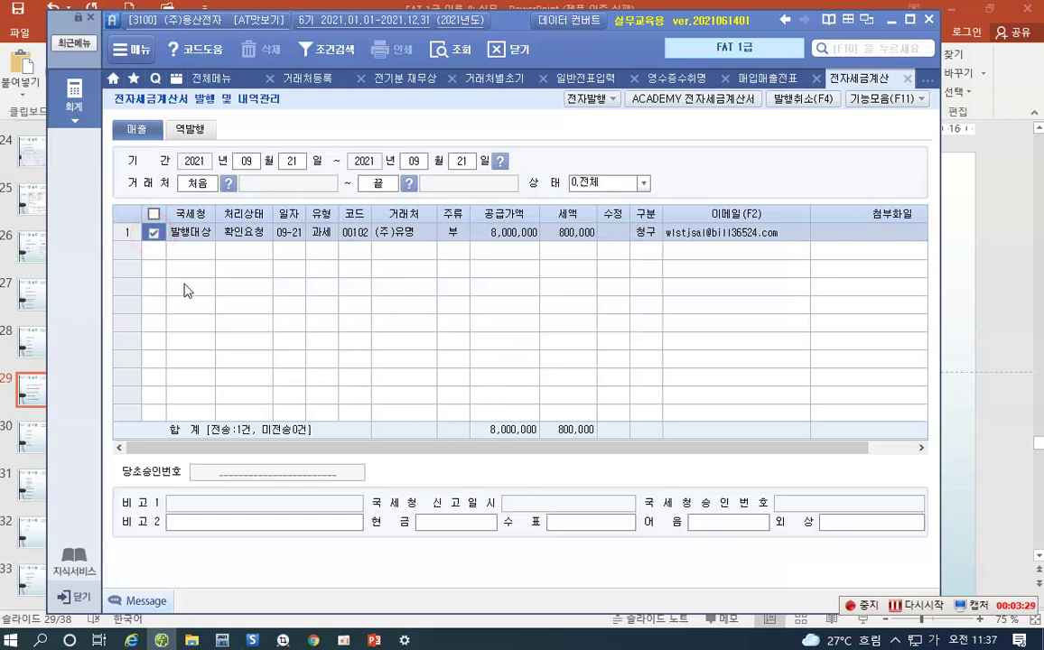
Select the (주)유명 invoice, log in to ACADEMY 전자세금계산서 with the prefilled credentials, and query the sales invoices
left_click(153, 233)
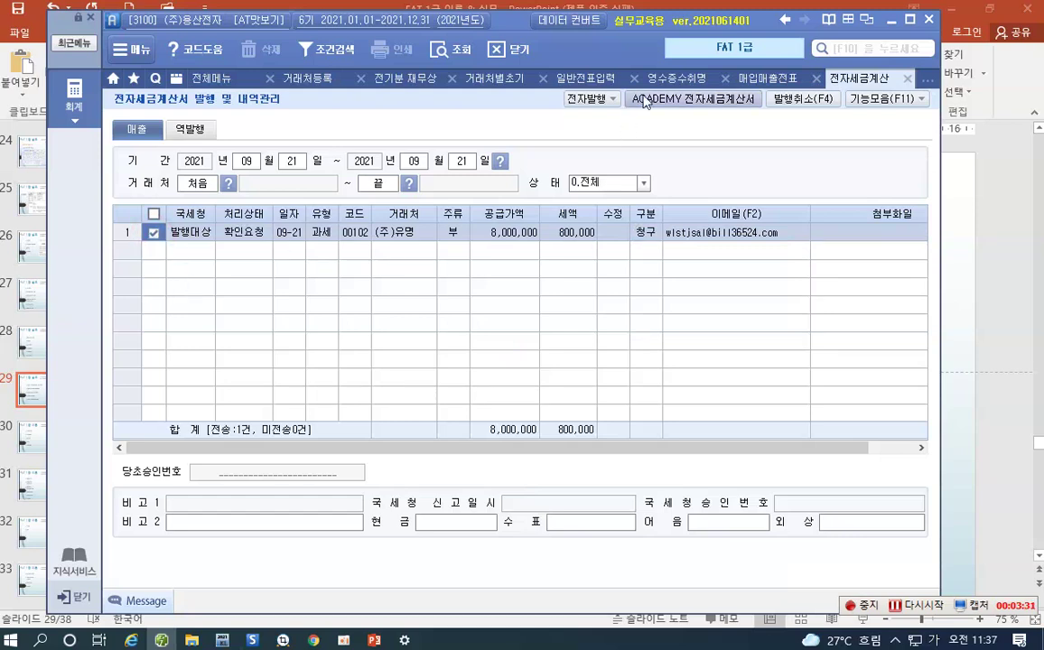
left_click(698, 105)
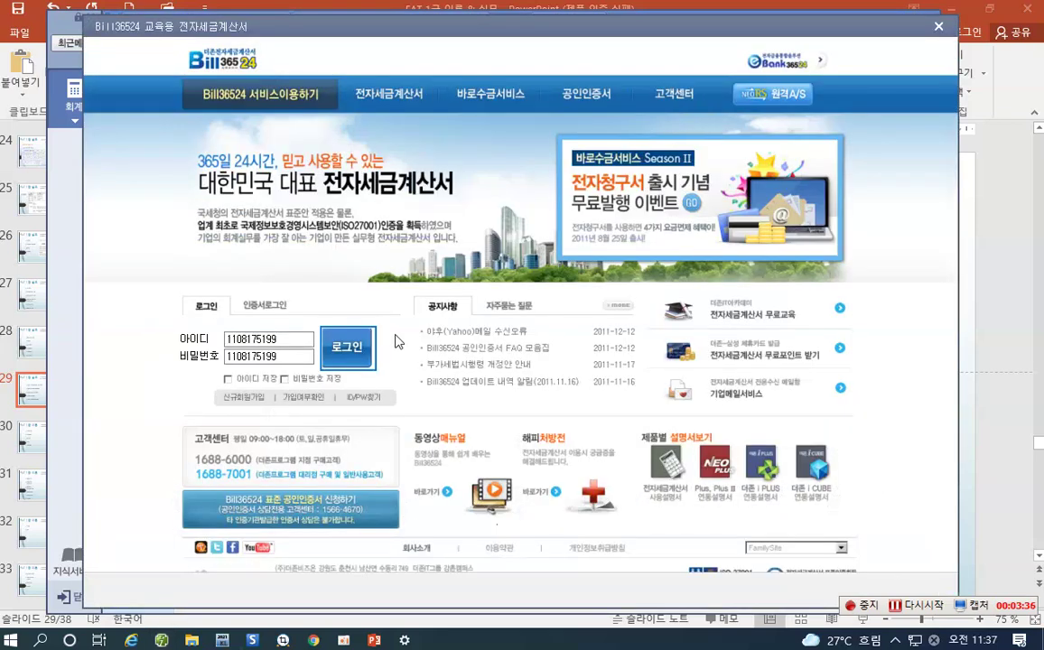
left_click(348, 350)
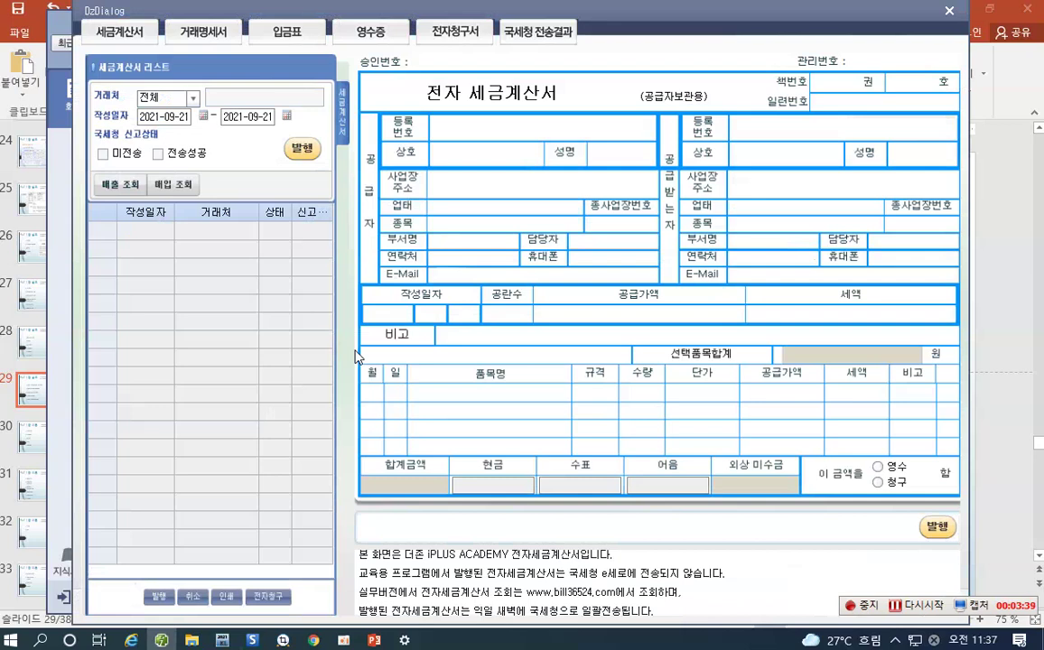
left_click(110, 181)
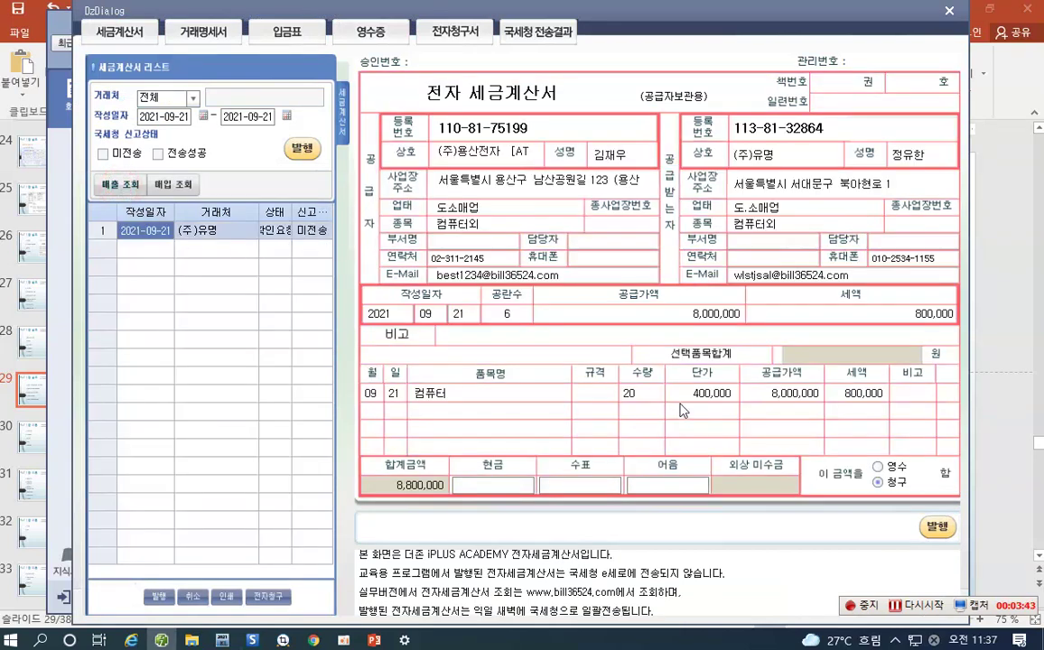
Issue the (주)유명 tax invoice on the Bill36524 training site, confirm it, and close the site window
left_click(302, 149)
left_click(524, 361)
left_click(524, 361)
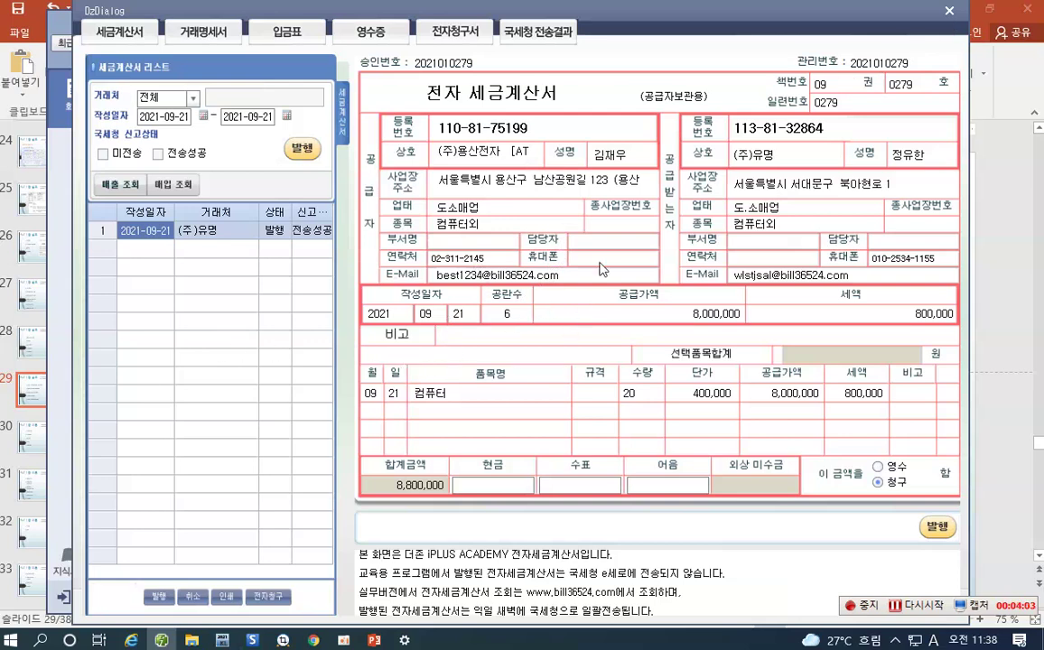
left_click(949, 12)
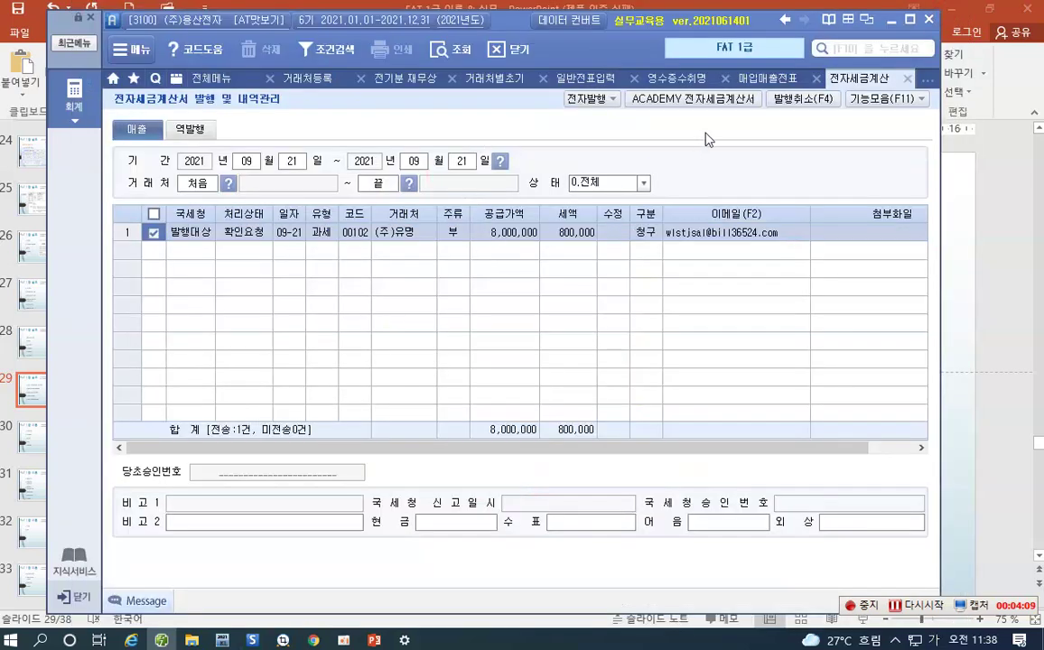
Return to 매입매출전표입력 and reload the September 21 voucher to check its 전자세금 status
left_click(768, 78)
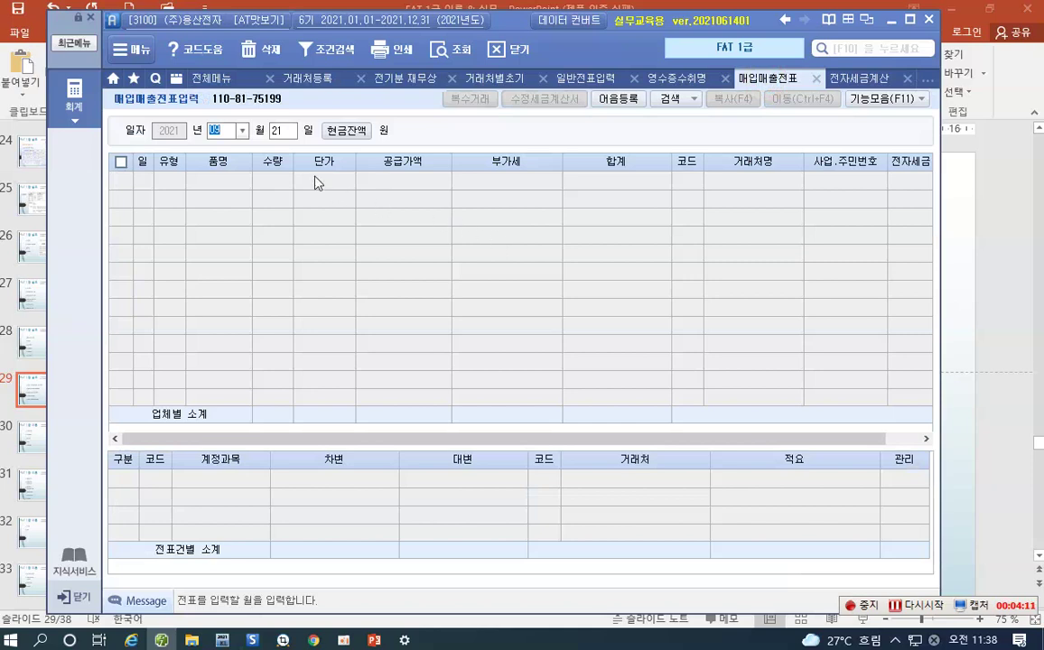
left_click(282, 132)
key("Return")
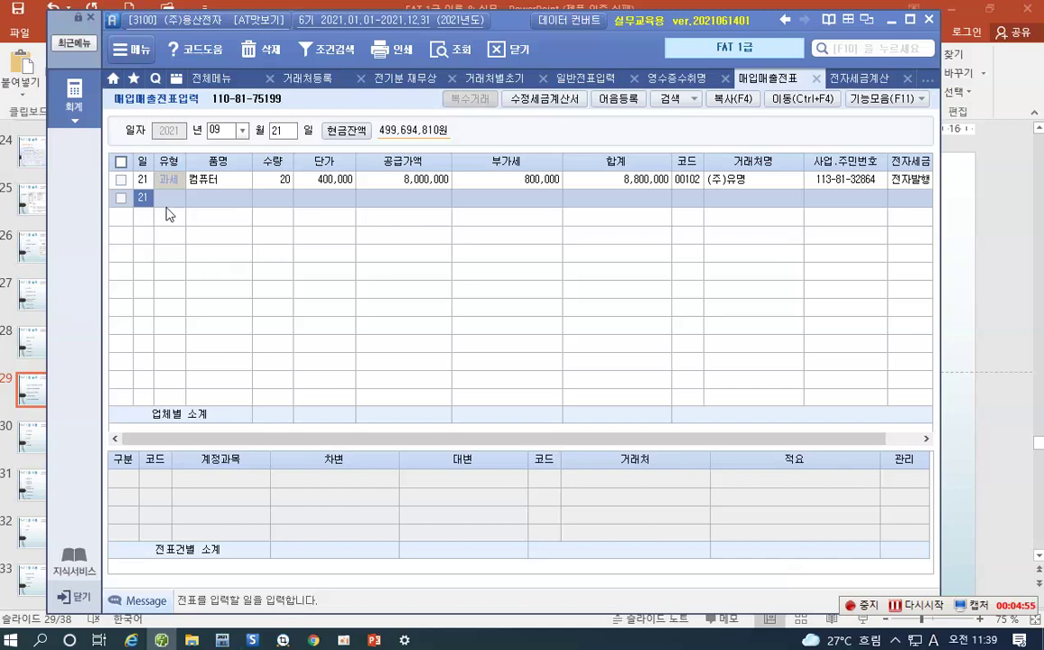
Start a voucher line dated September 23 with the purchase type 51. 과세
left_click(262, 128)
type("23")
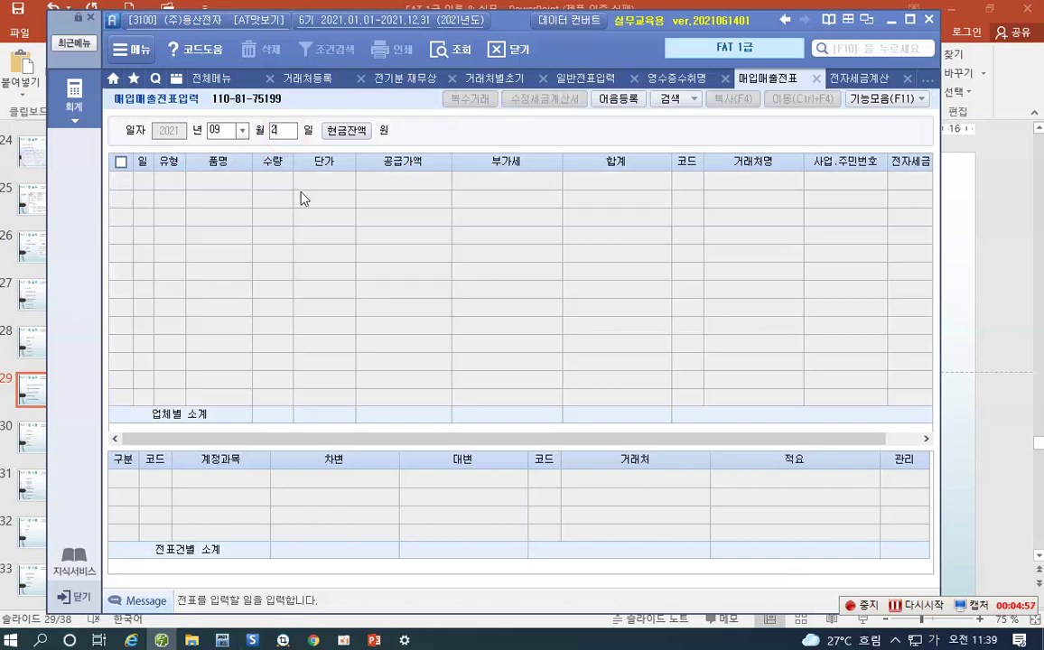
key("Return")
key("Return")
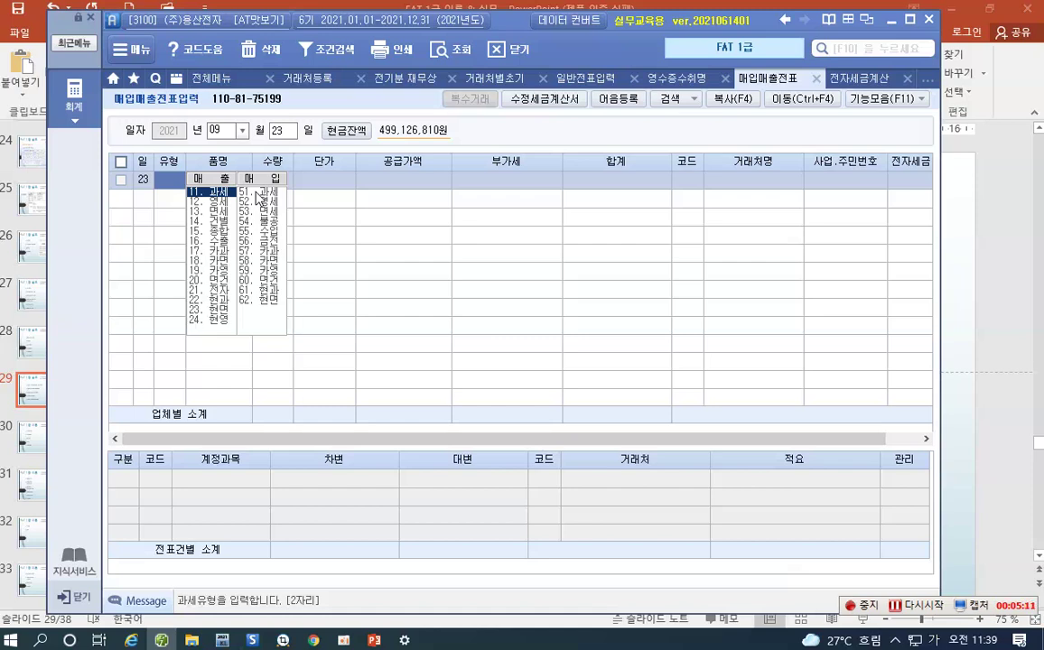
left_click(258, 194)
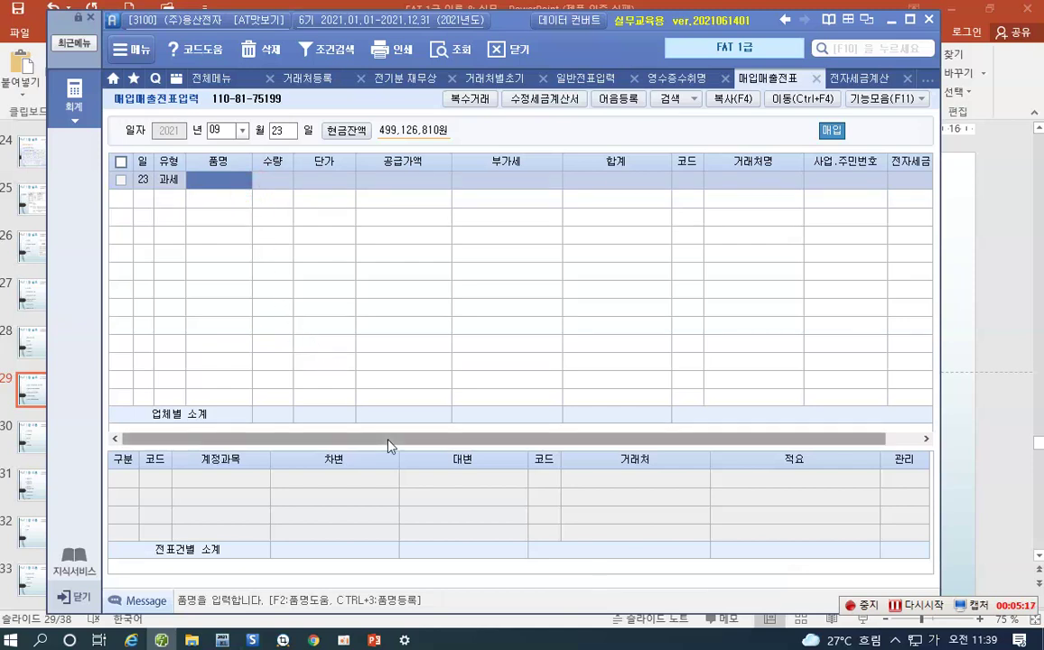
Enter the item 컴퓨터 with a quantity of 10 and a unit price of 300,000, accepting the calculated supply amount and VAT
type("컴퓨터")
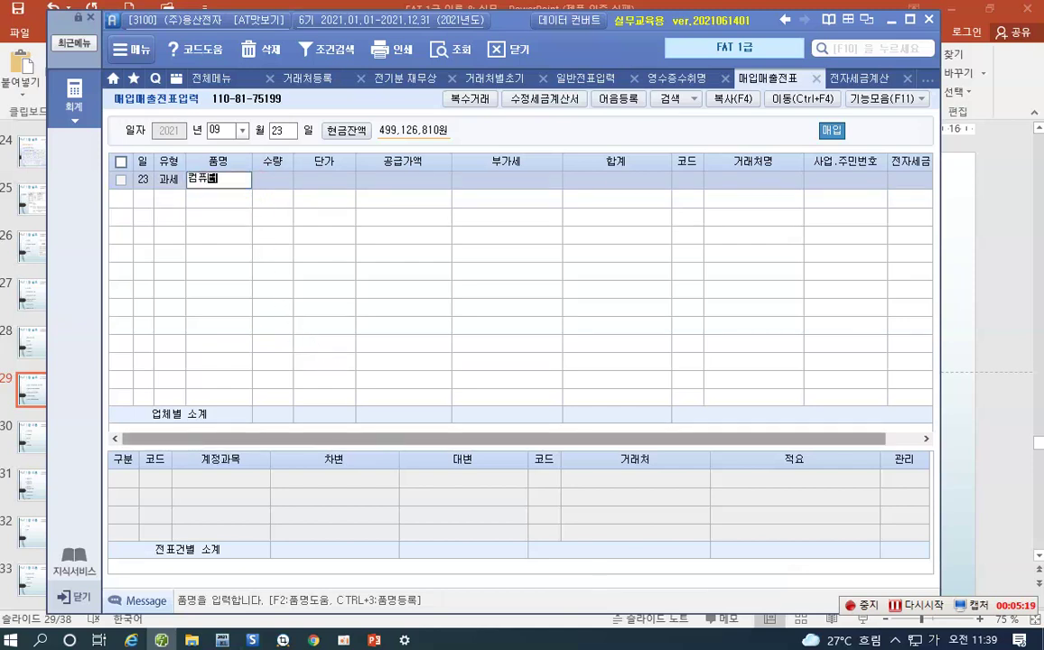
key("Return")
type("10")
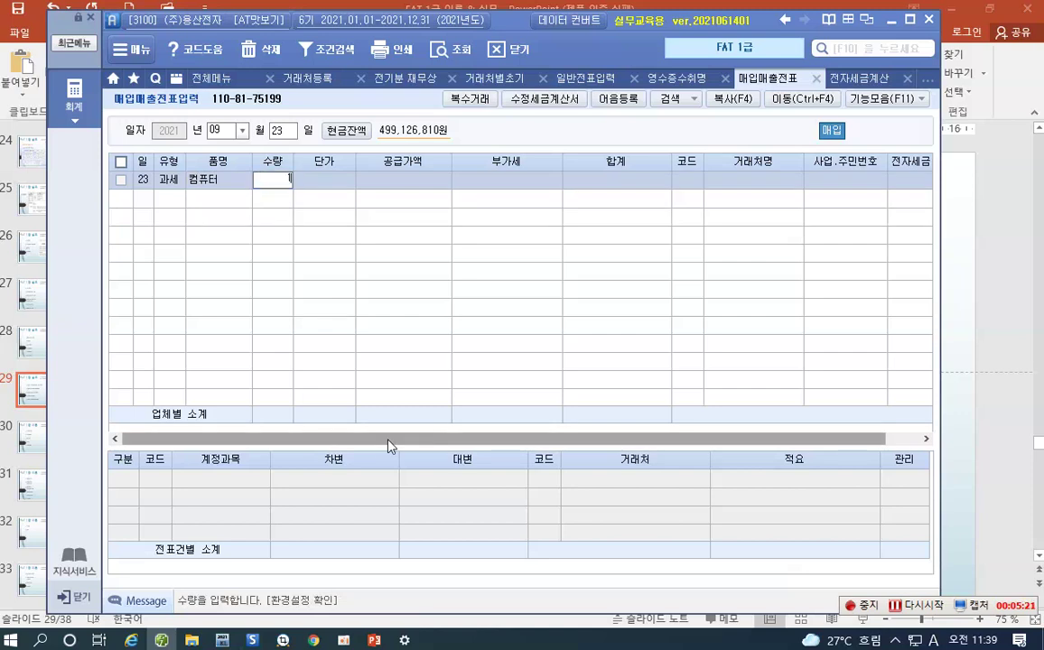
key("Return")
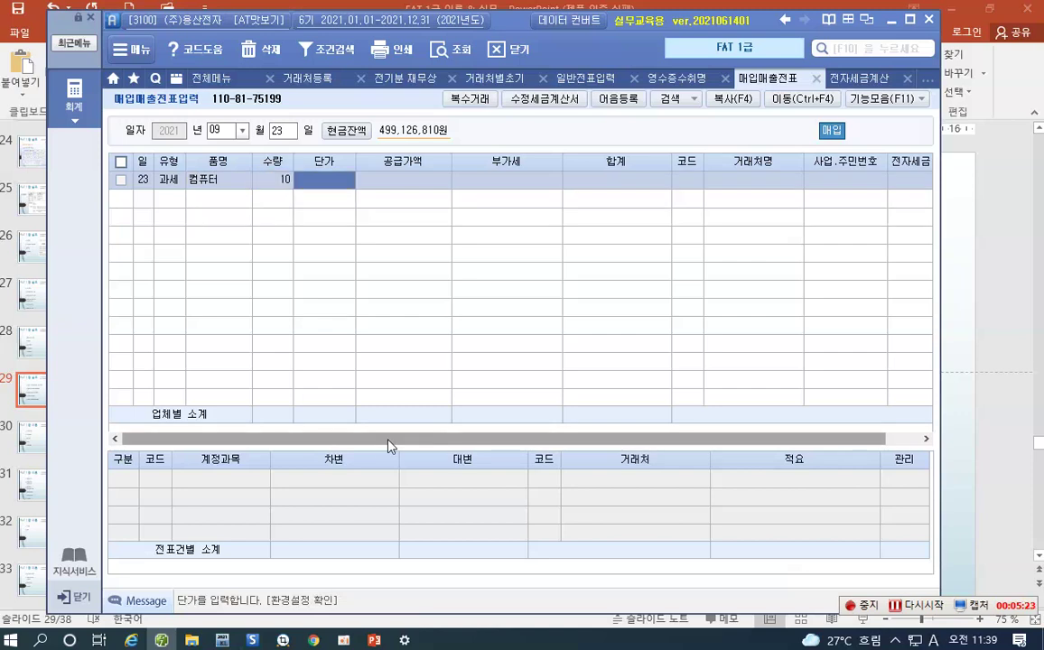
type("3000000")
key("Return")
key("Return")
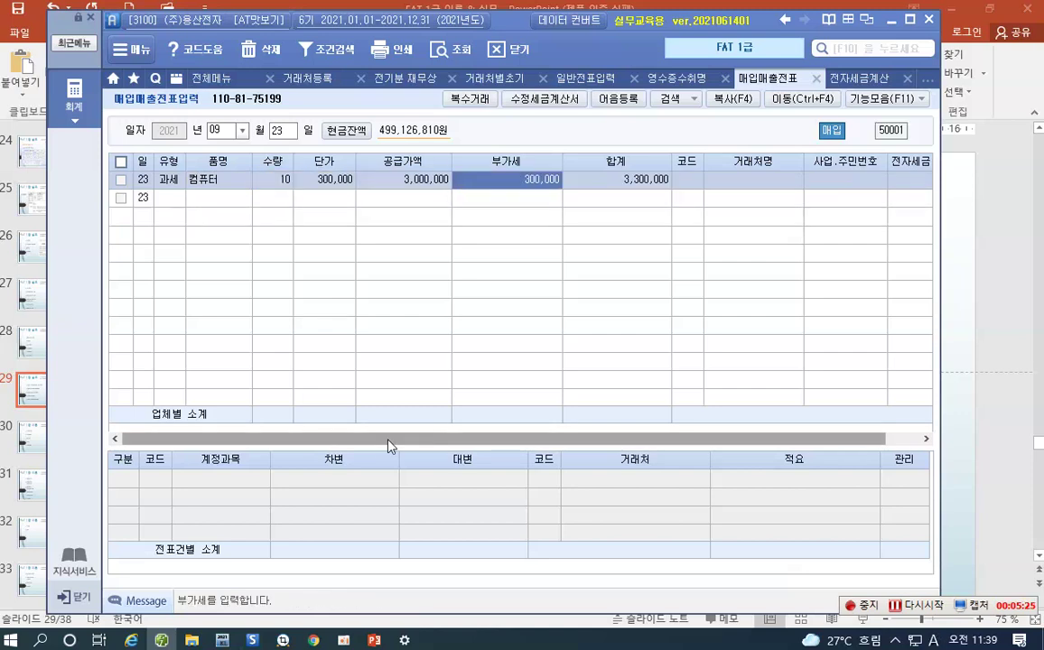
key("Return")
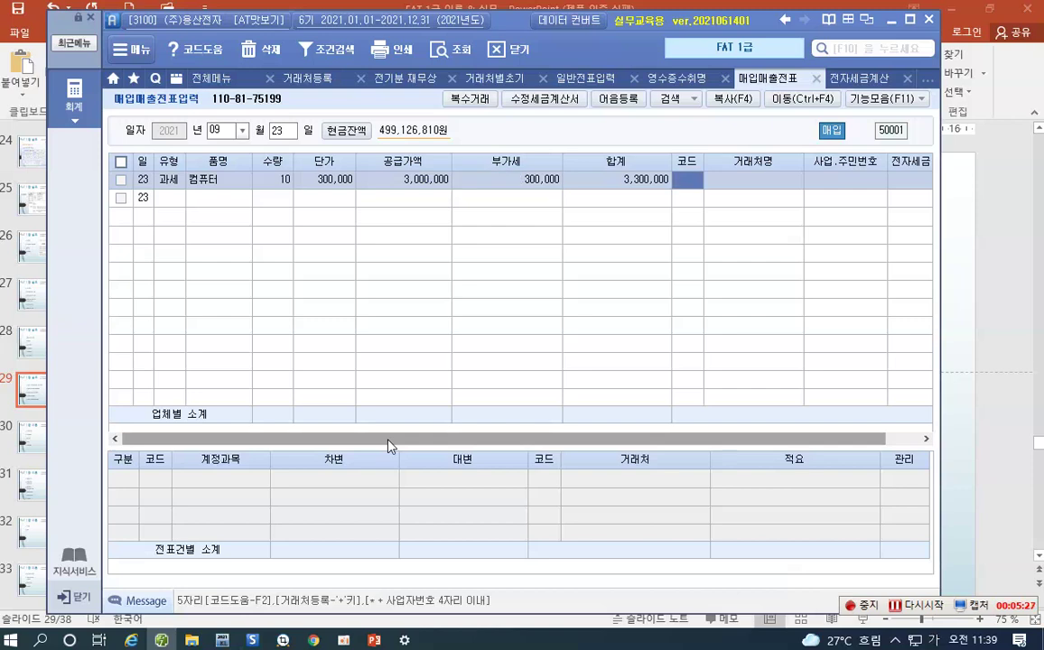
Set the supplier of the 컴퓨터 purchase to (주)금천 and mark its 전자세금 status as 전자입력
type("ㄱ")
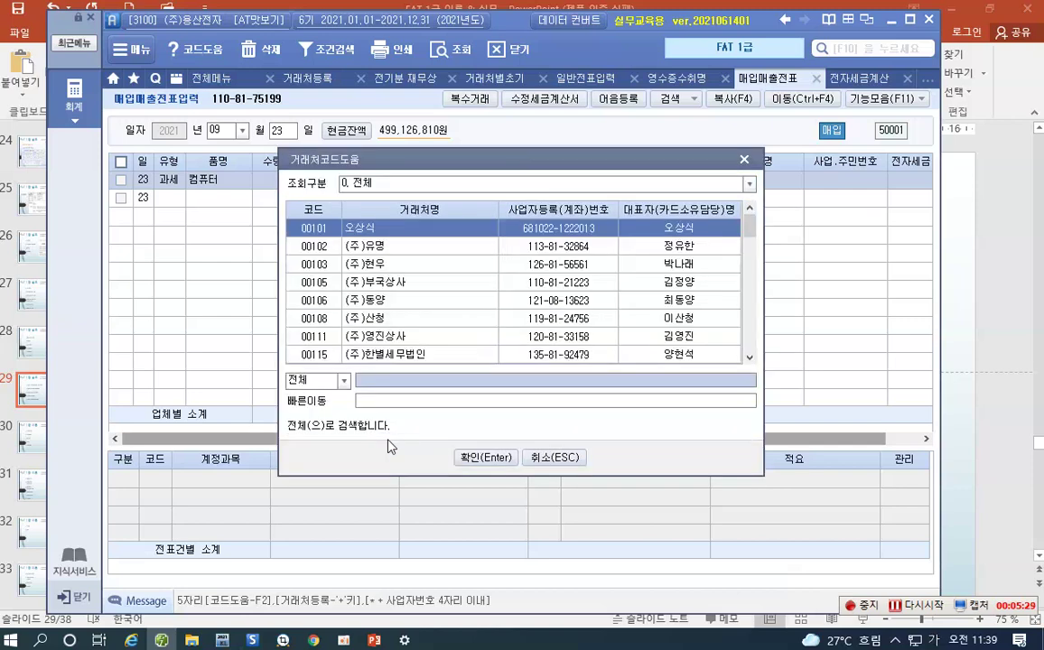
type("금천")
key("Return")
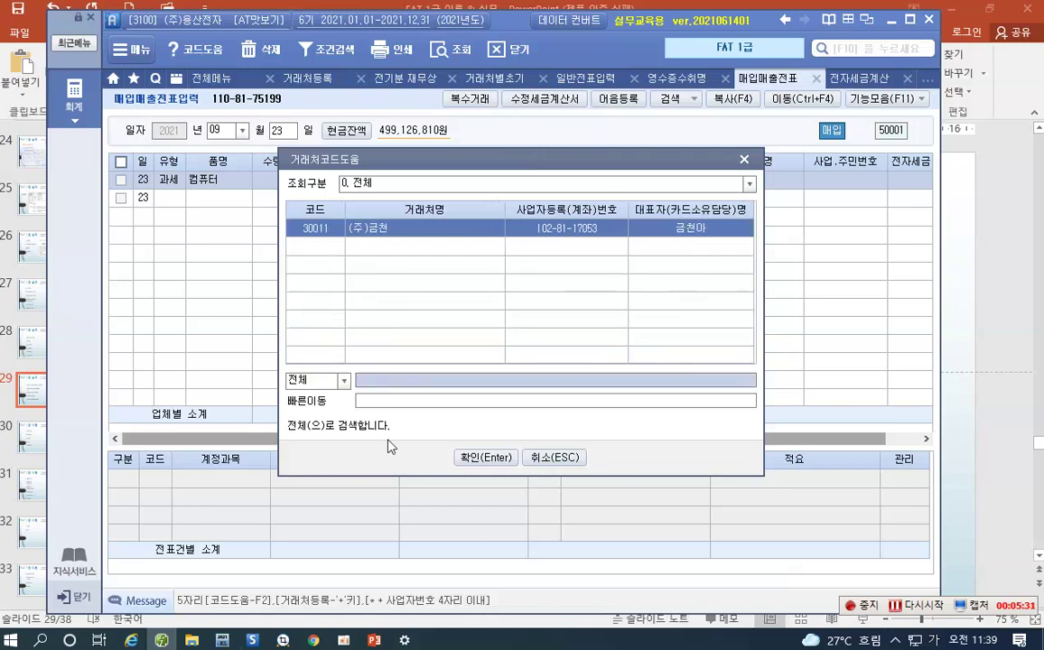
key("Return")
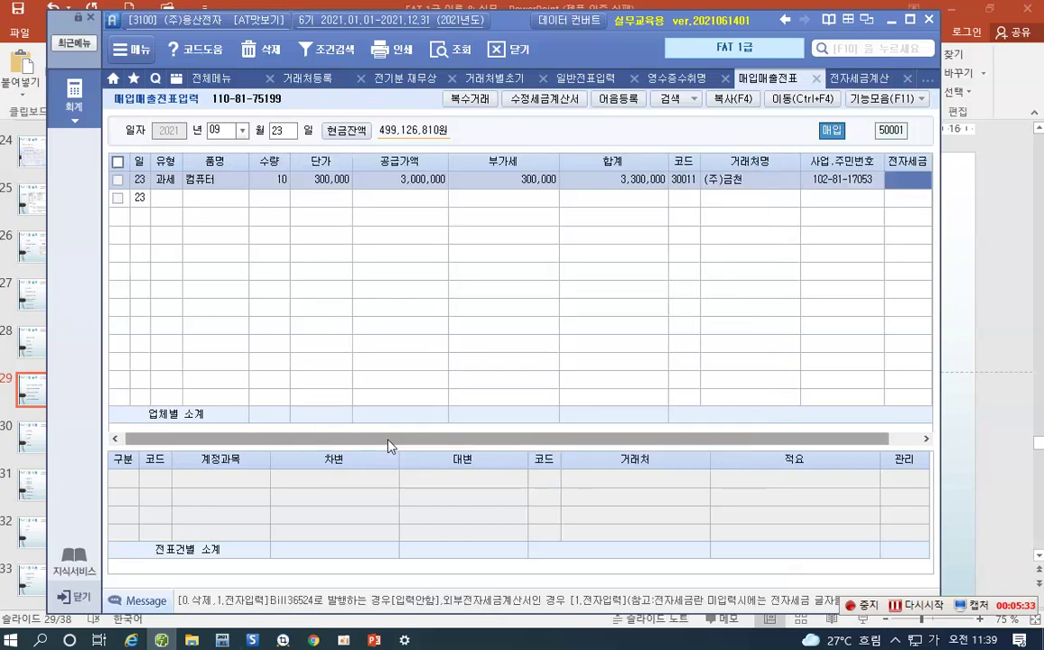
type("1")
key("Return")
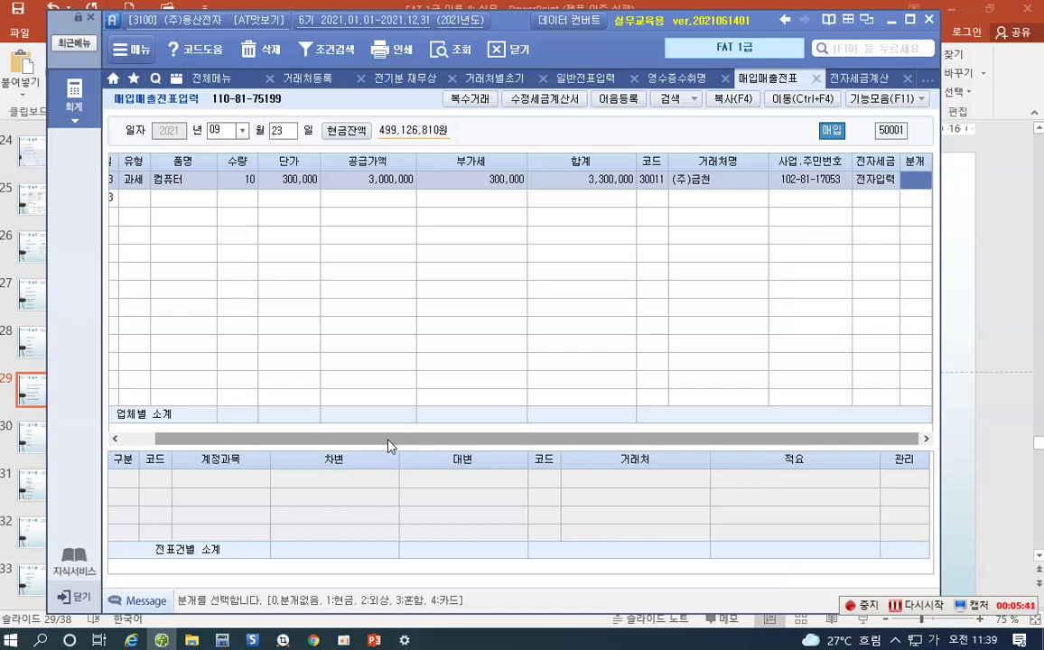
Set the 컴퓨터 purchase's 분개 to 3. 혼합 and accept the 상품 debit line of 3,000,000
type("3")
key("Return")
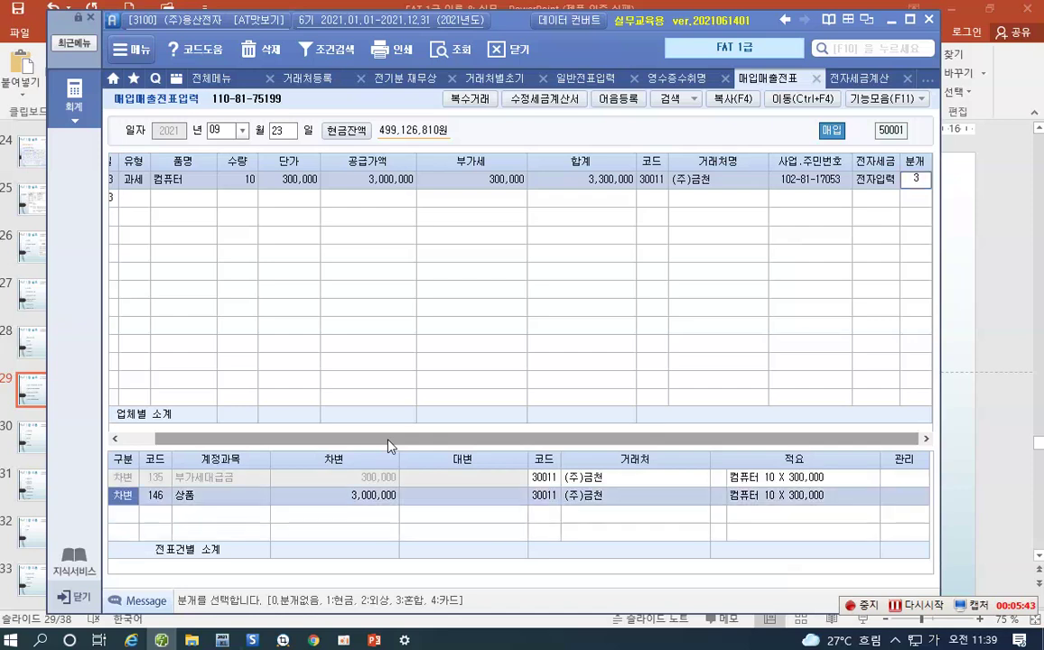
key("Return")
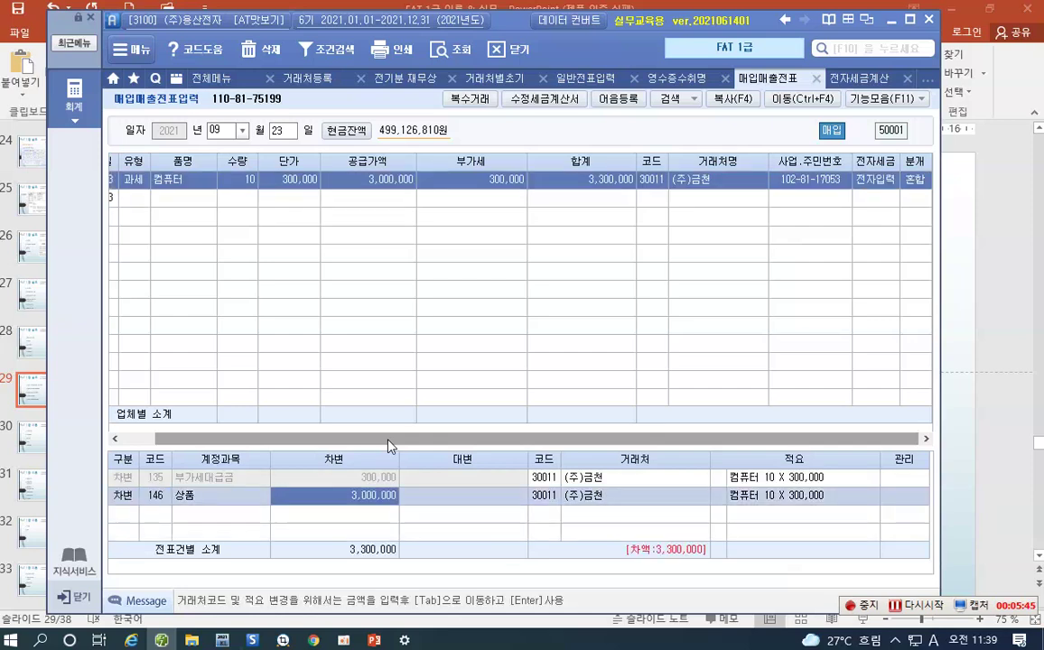
key("Return")
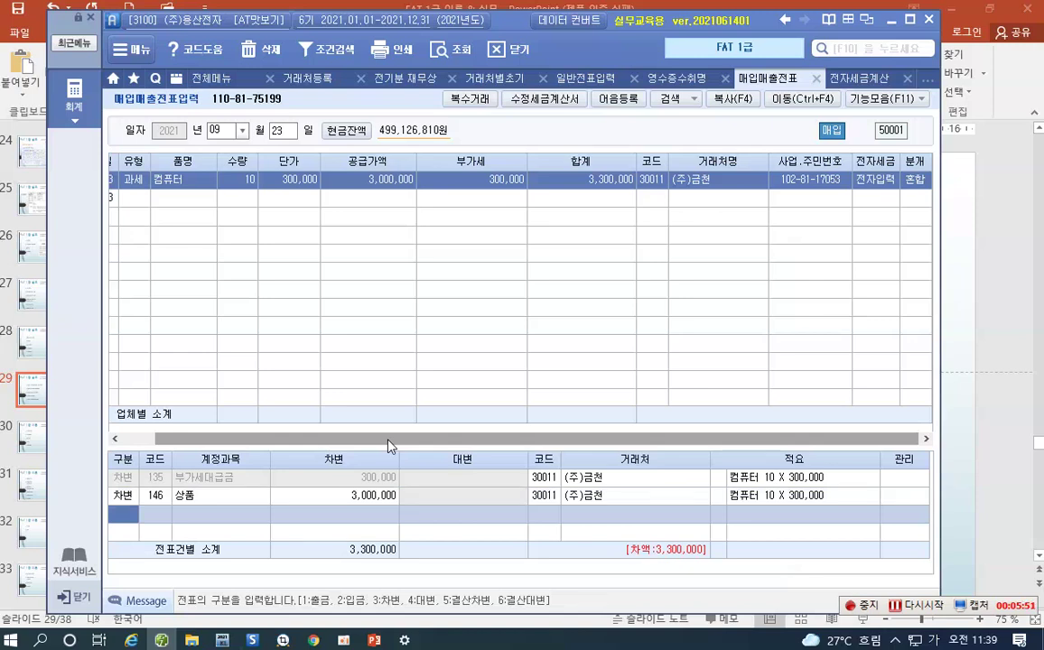
Add a credit line for account 101 현금 with an amount of 300,000
type("4")
key("Return")
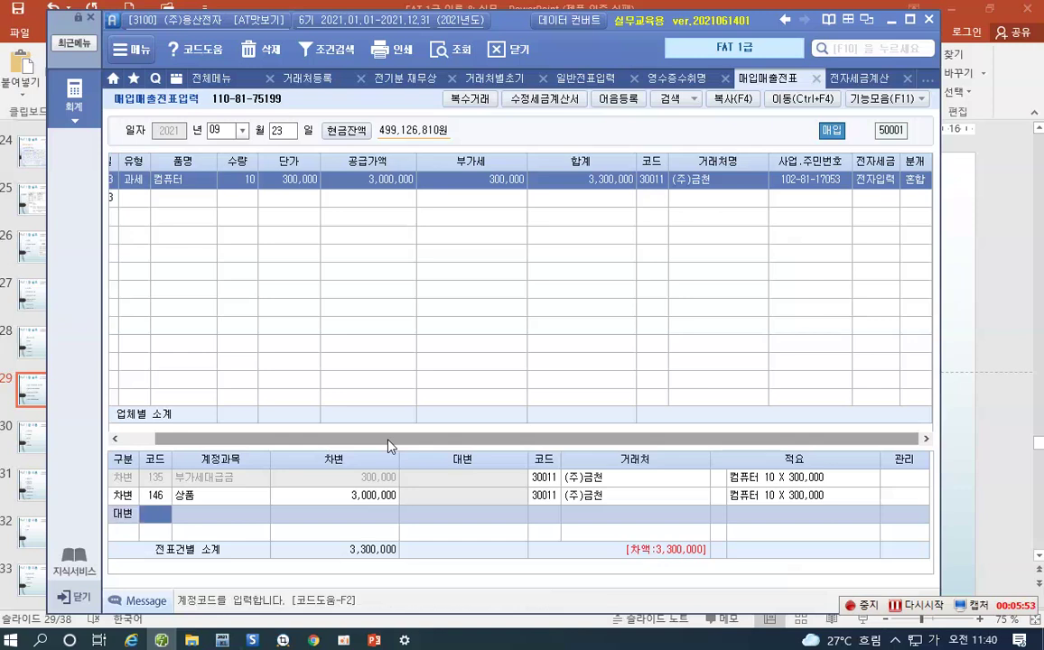
type("101")
key("Return")
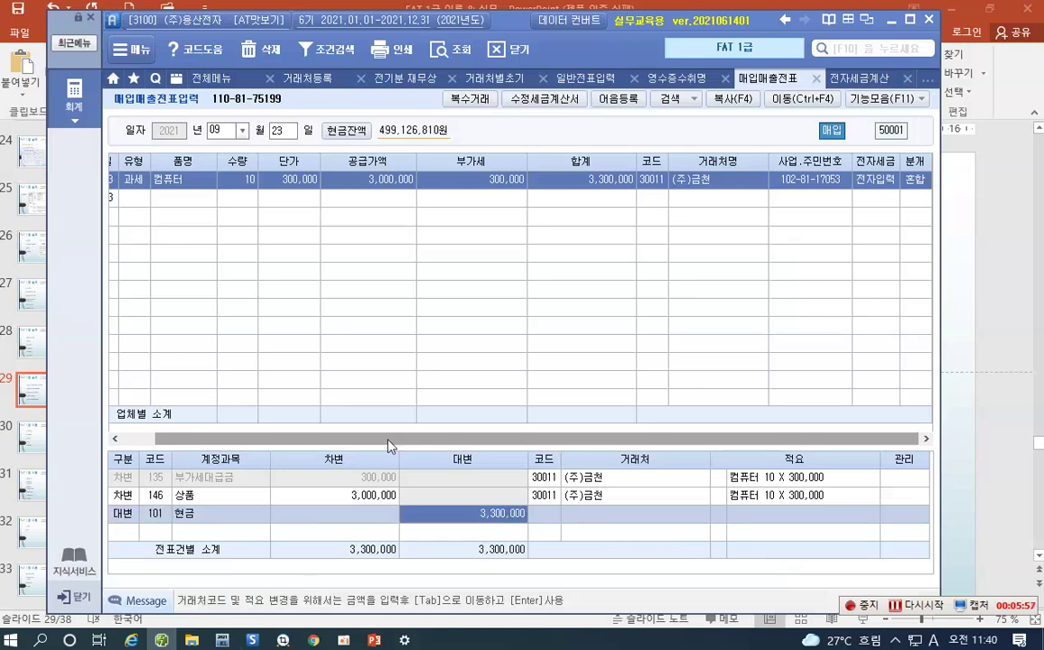
type("300000")
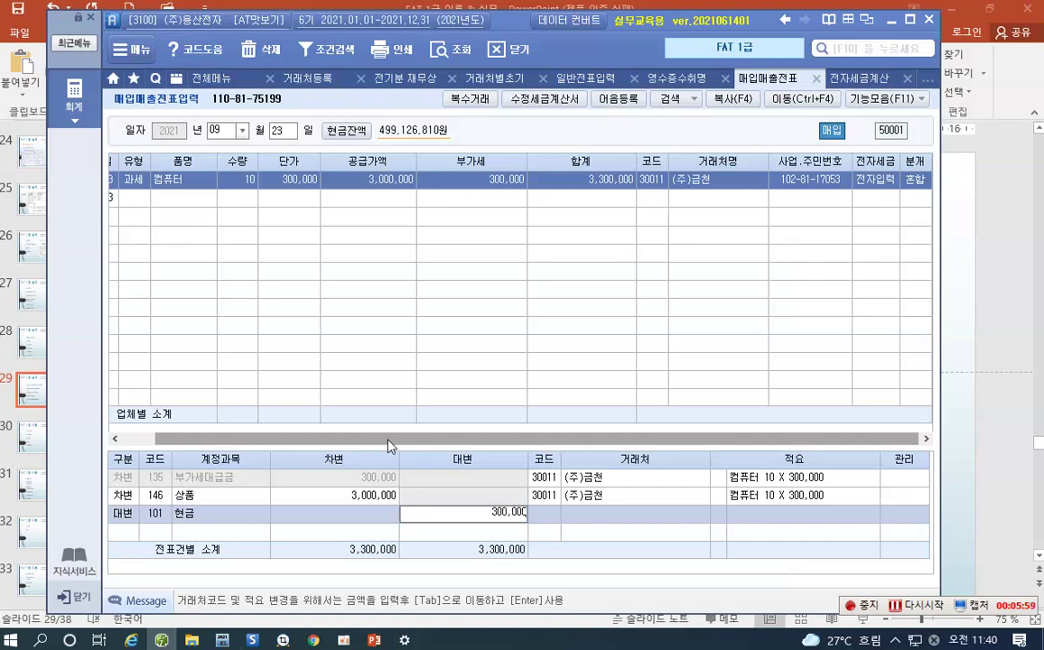
key("Return")
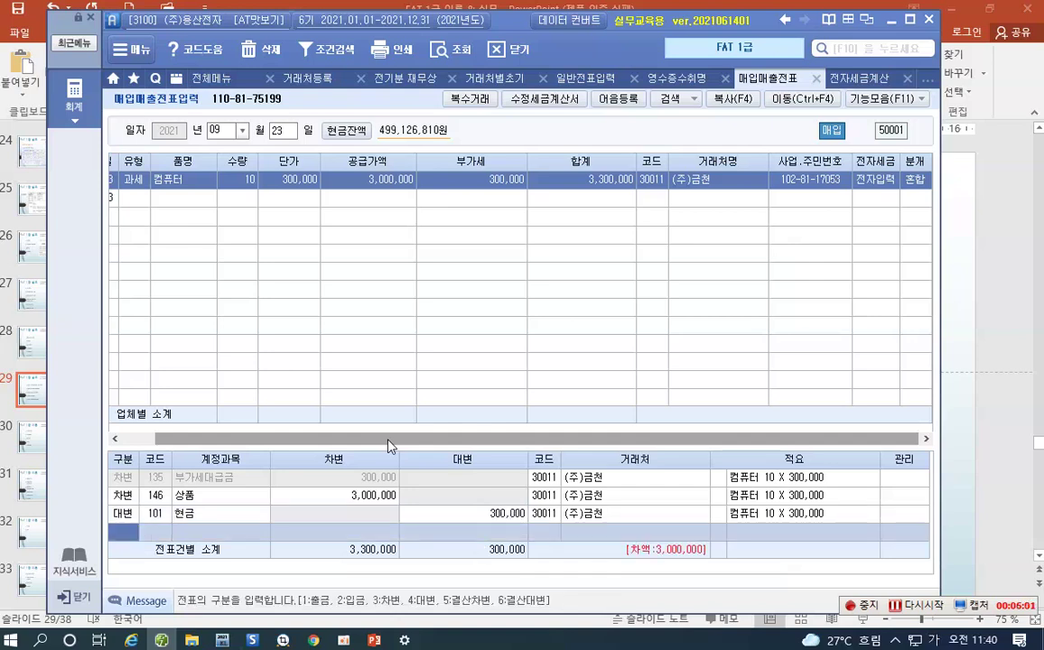
Add a credit line for account 251 외상매입금 of 3,000,000, and reselect the completed 컴퓨터 voucher to show its journal lines
type("4")
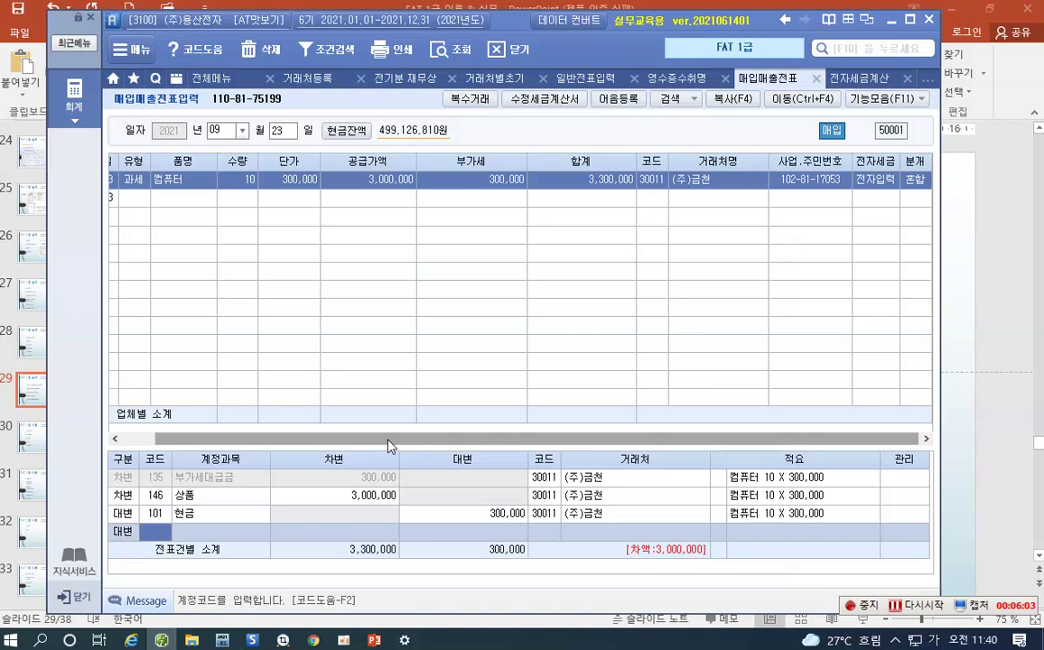
type("251")
key("Return")
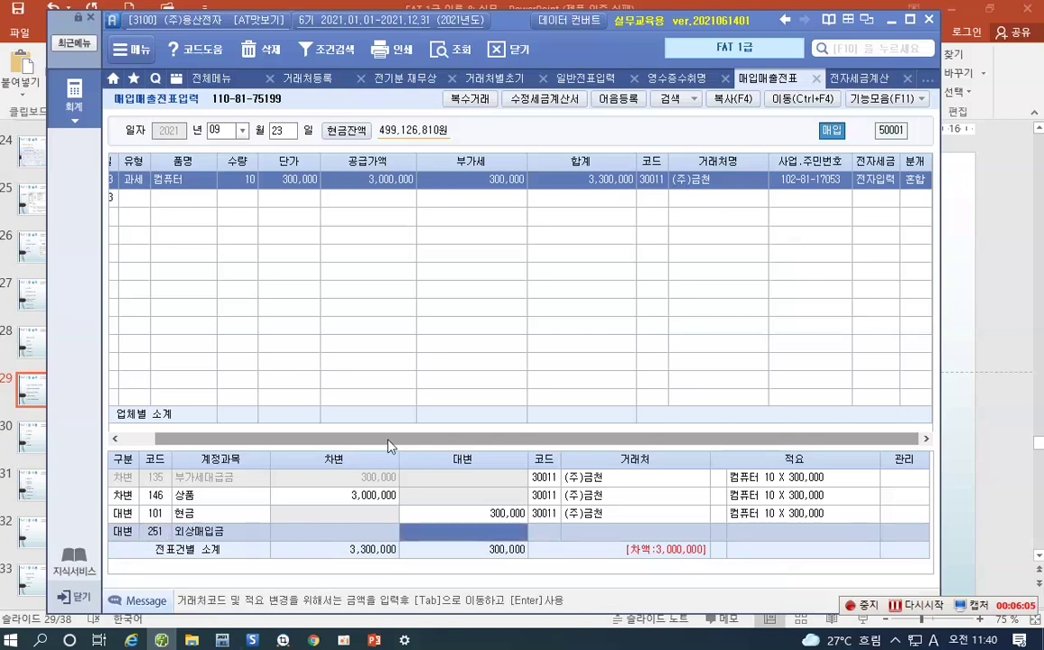
type("3000000")
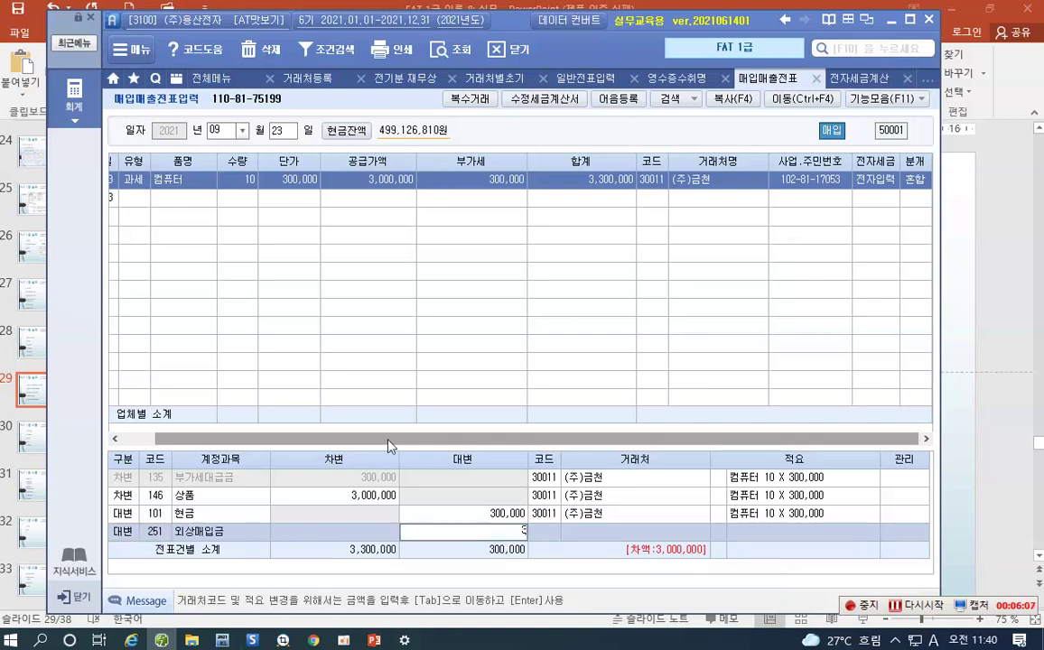
key("Return")
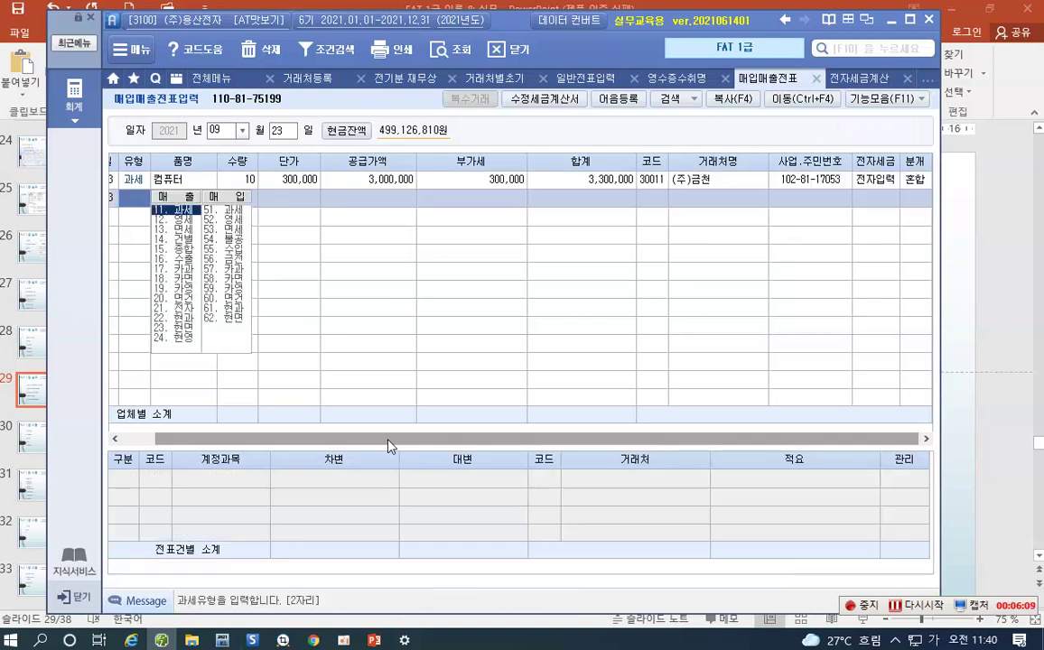
left_click(493, 181)
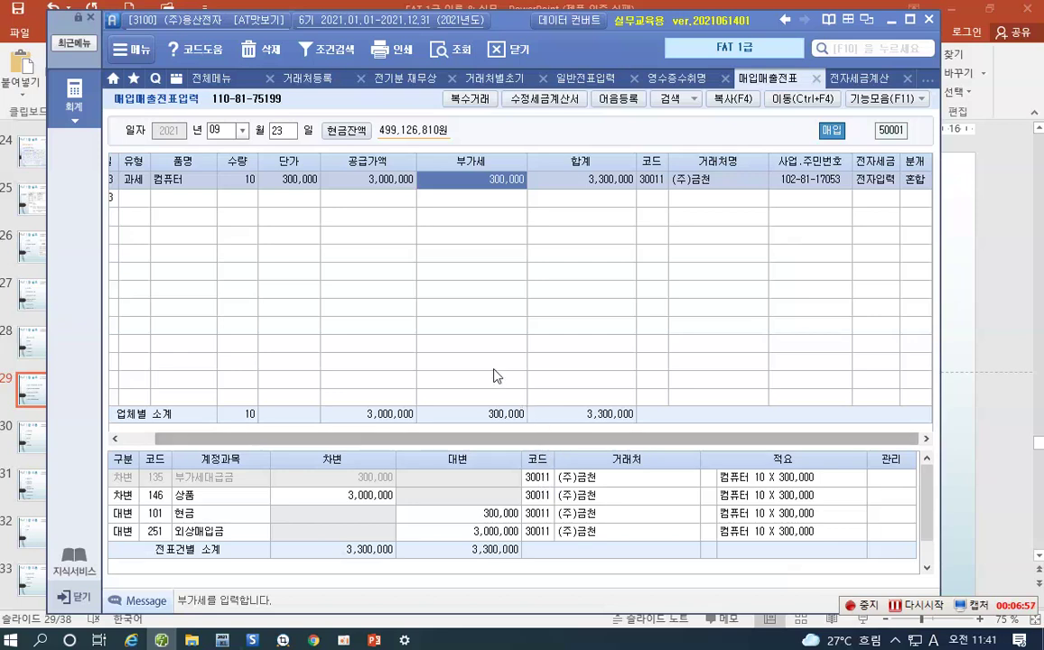
Start a voucher line dated September 25 with the purchase type 53. 면세
left_click(276, 132)
type("25")
key("Return")
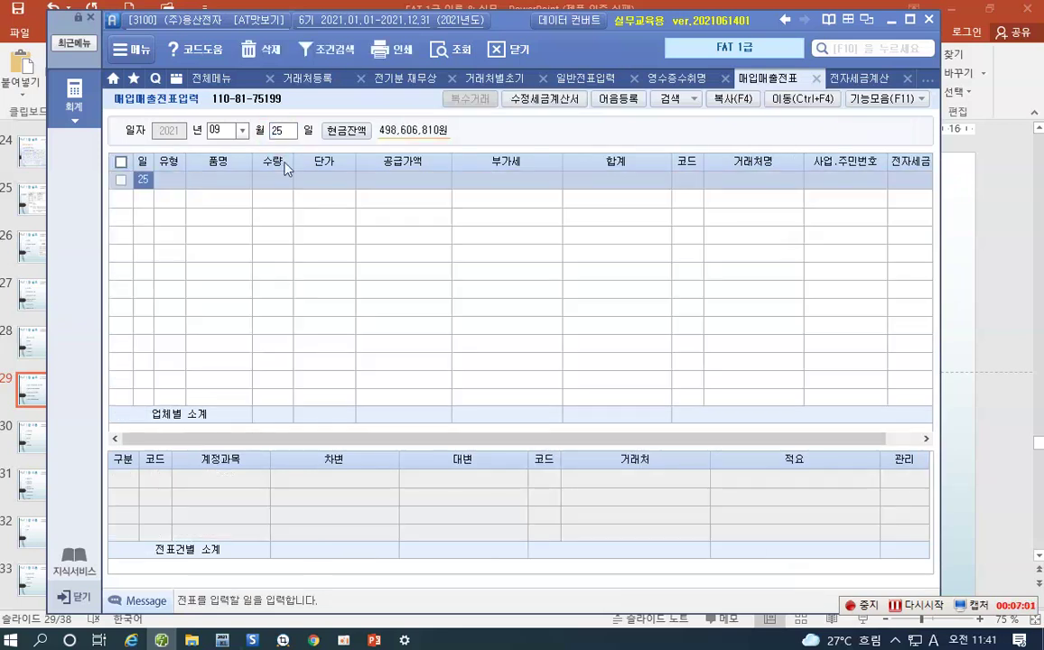
key("Return")
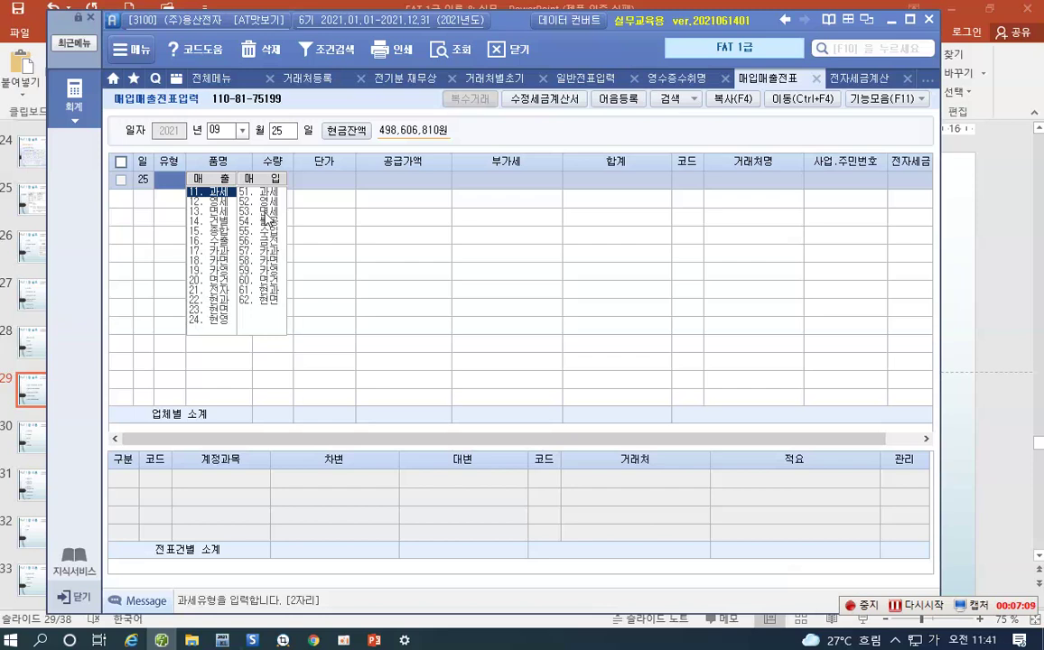
left_click(264, 212)
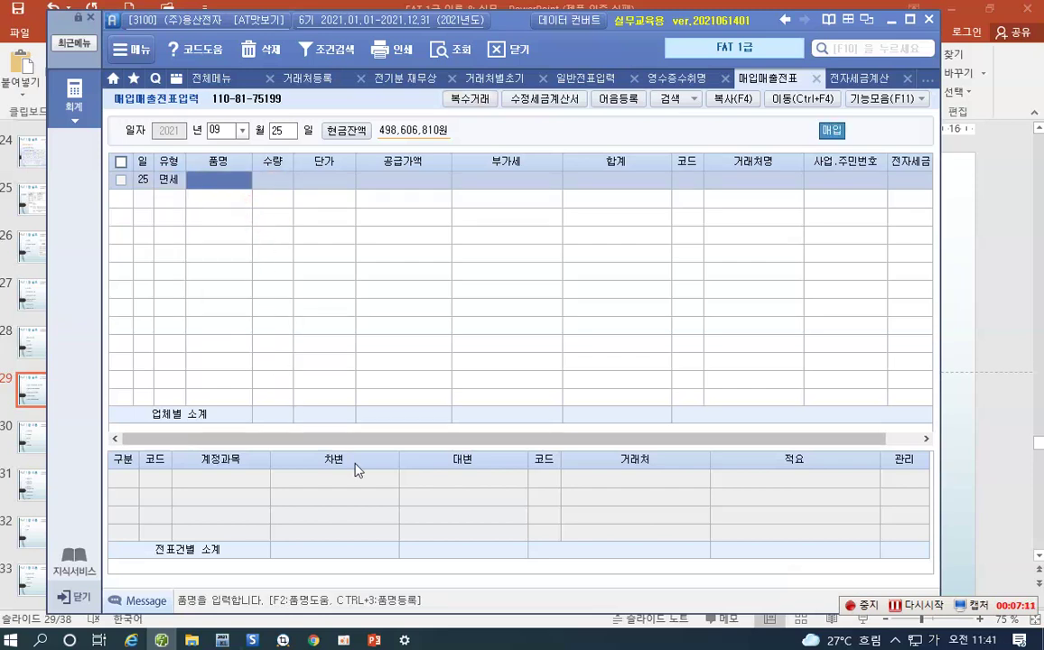
Enter the item 여주 쌀(청정미) with a quantity of 10 and a unit price of 50,000, accepting the calculated supply amount
type("여주 쌀")
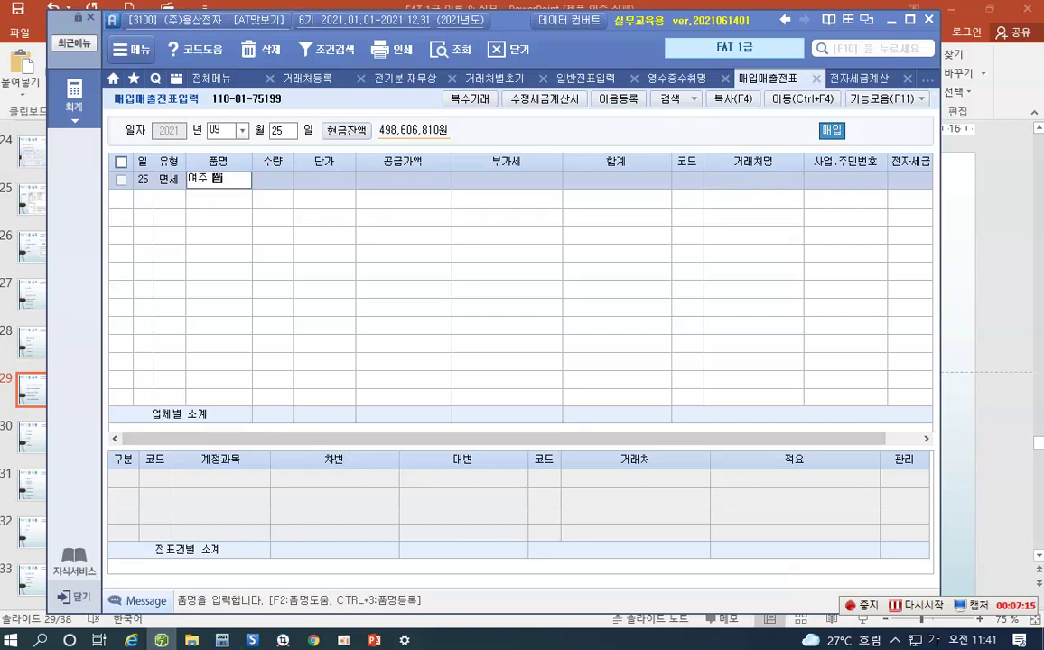
type("(청정미")
key("Return")
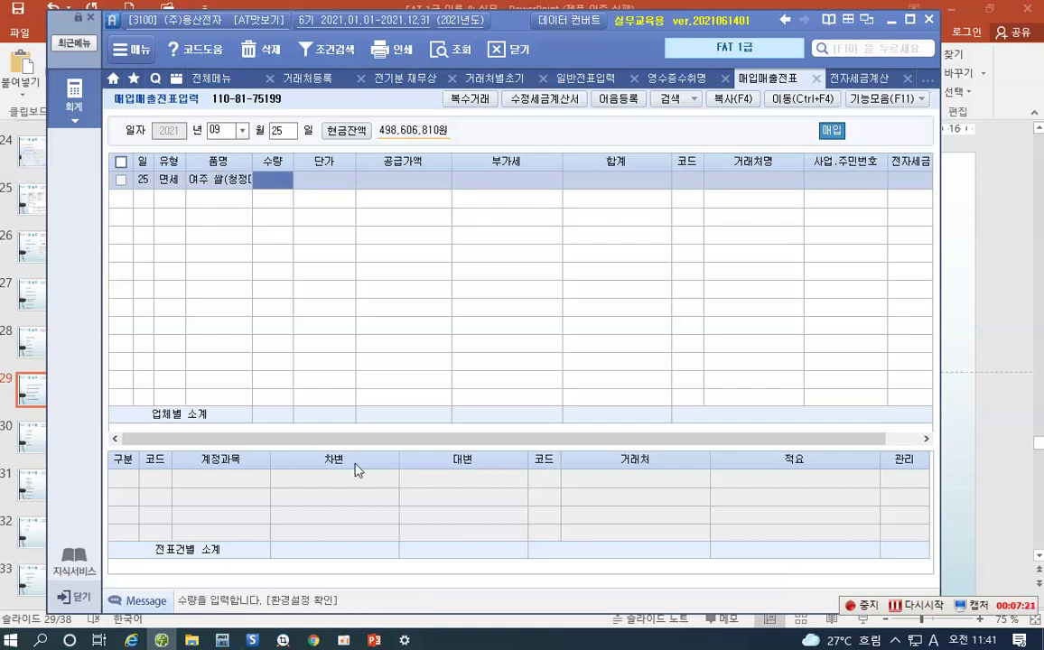
type("10")
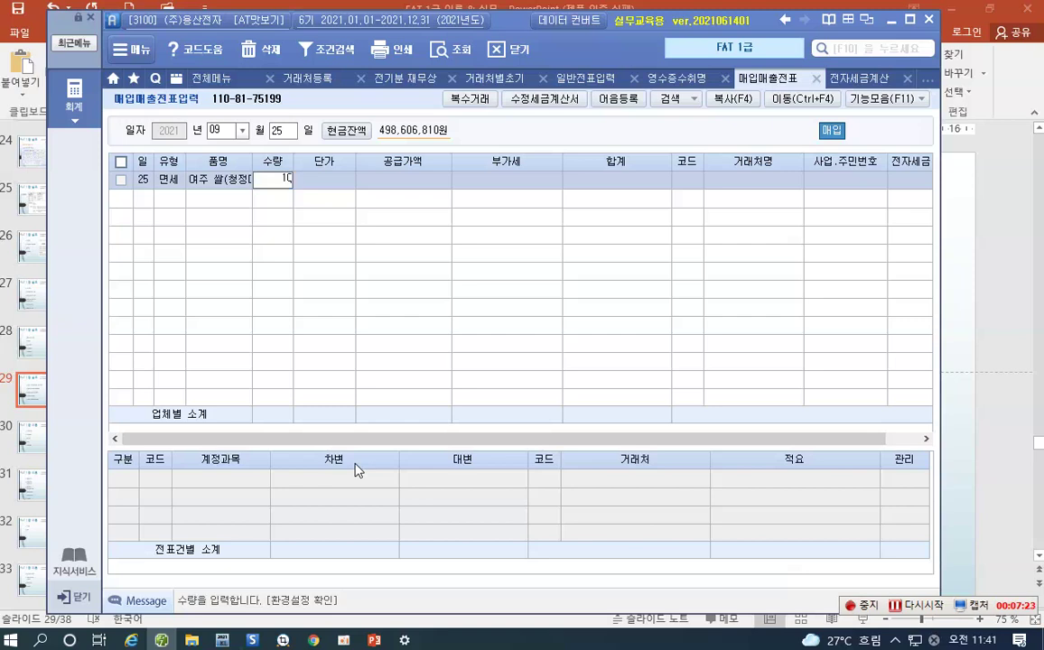
key("Return")
type("500000")
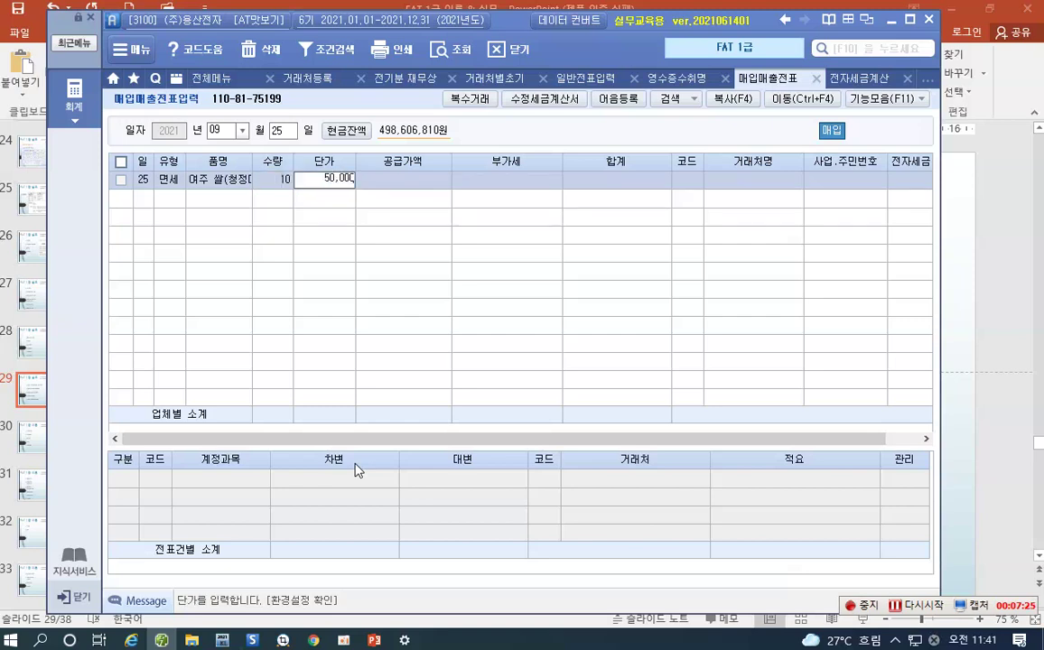
key("Return")
key("Return")
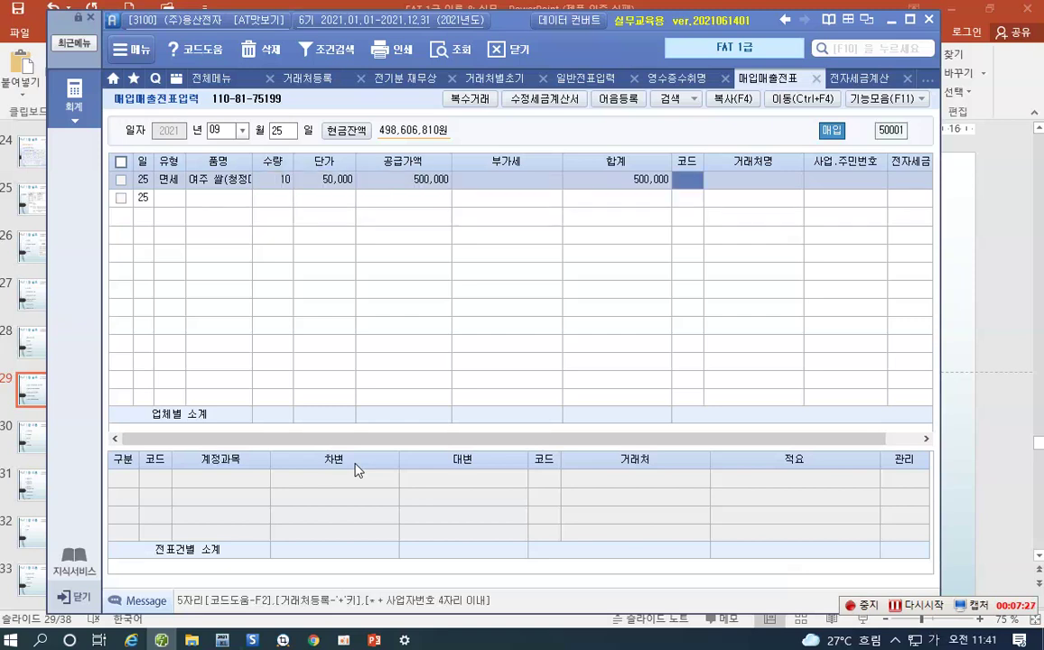
Set the supplier of the rice purchase to 관악농협 and mark its 전자세금 status as 전자입력
key("F2")
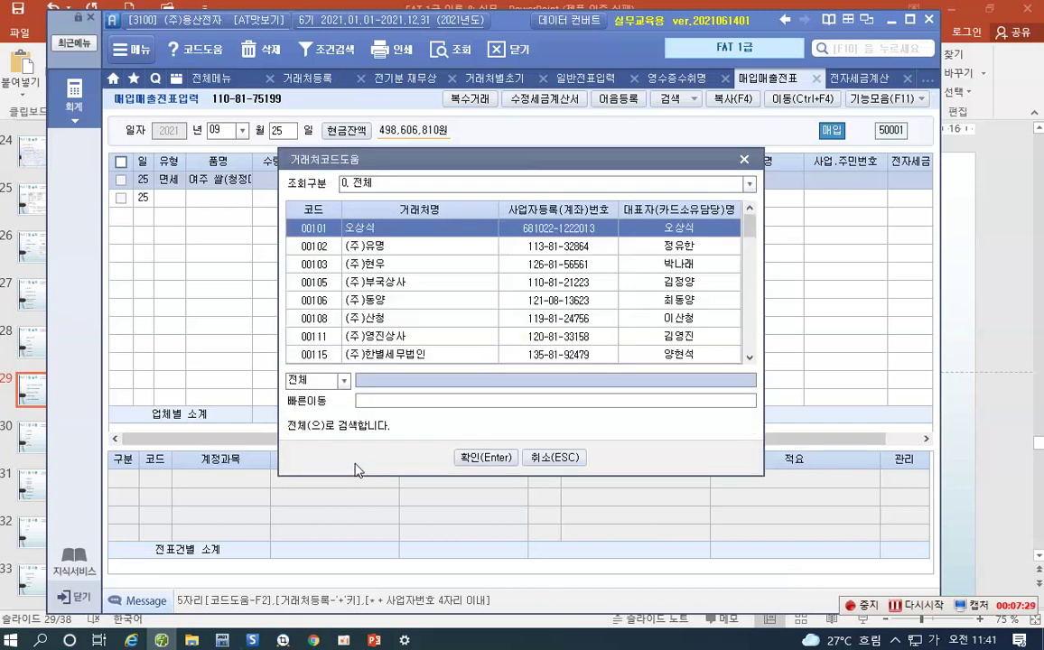
type("관악")
key("Return")
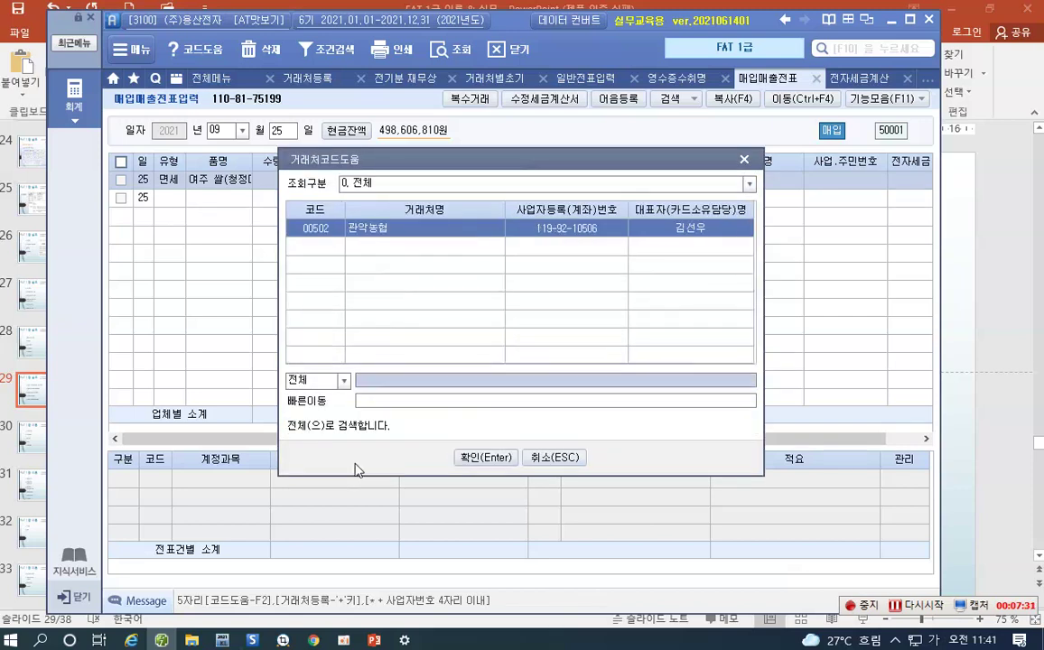
key("Return")
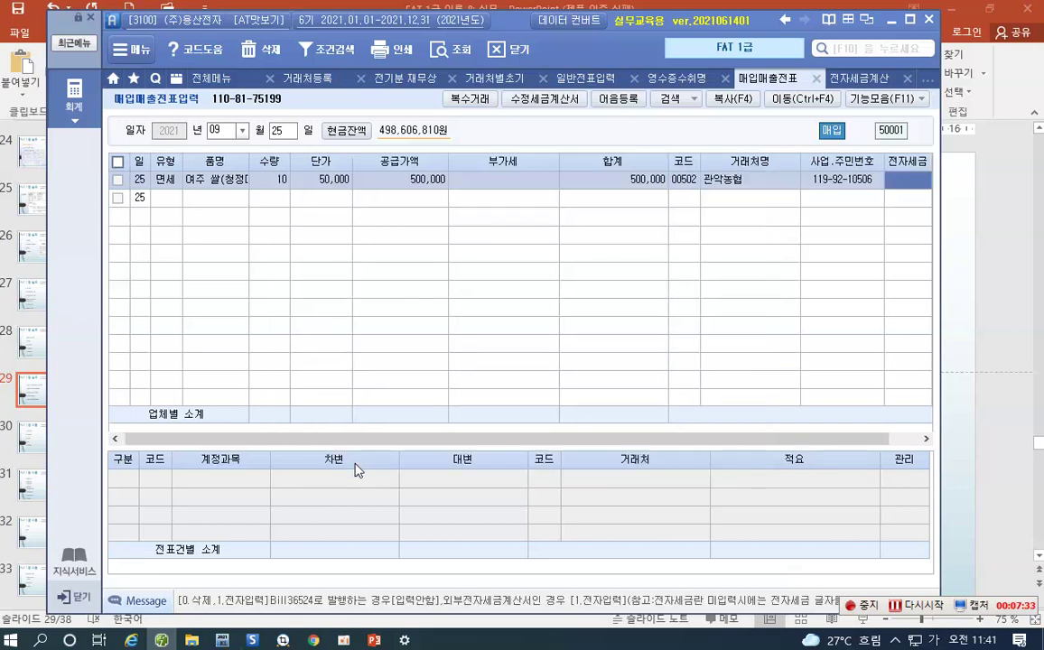
type("1")
key("Return")
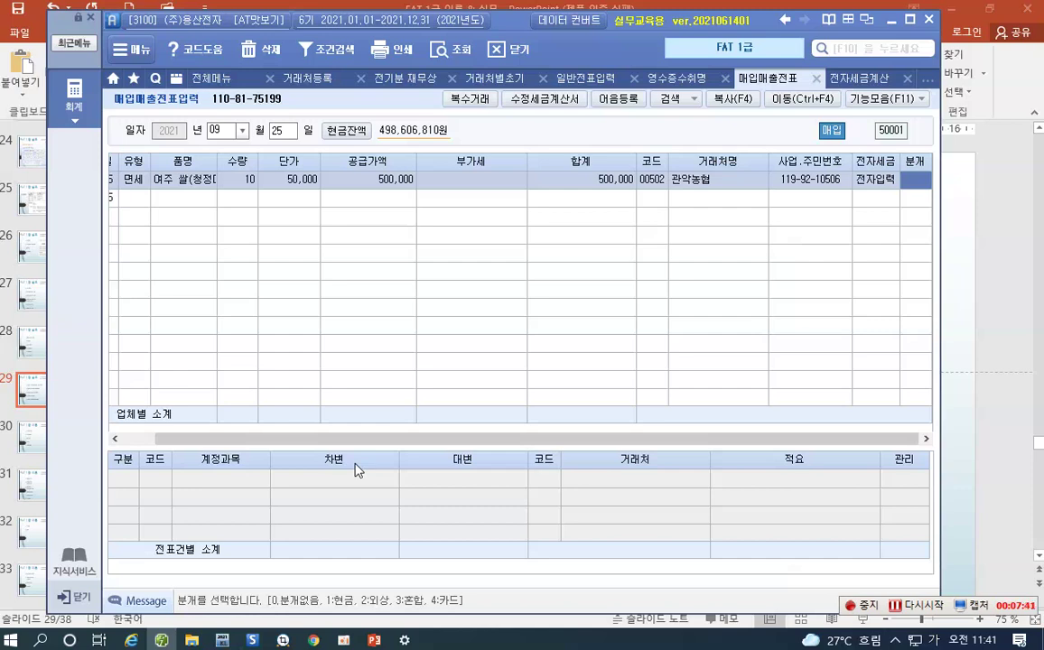
Set the rice purchase's journal type to 혼합 and change its debit account to 811 복리후생비
type("3")
key("Return")
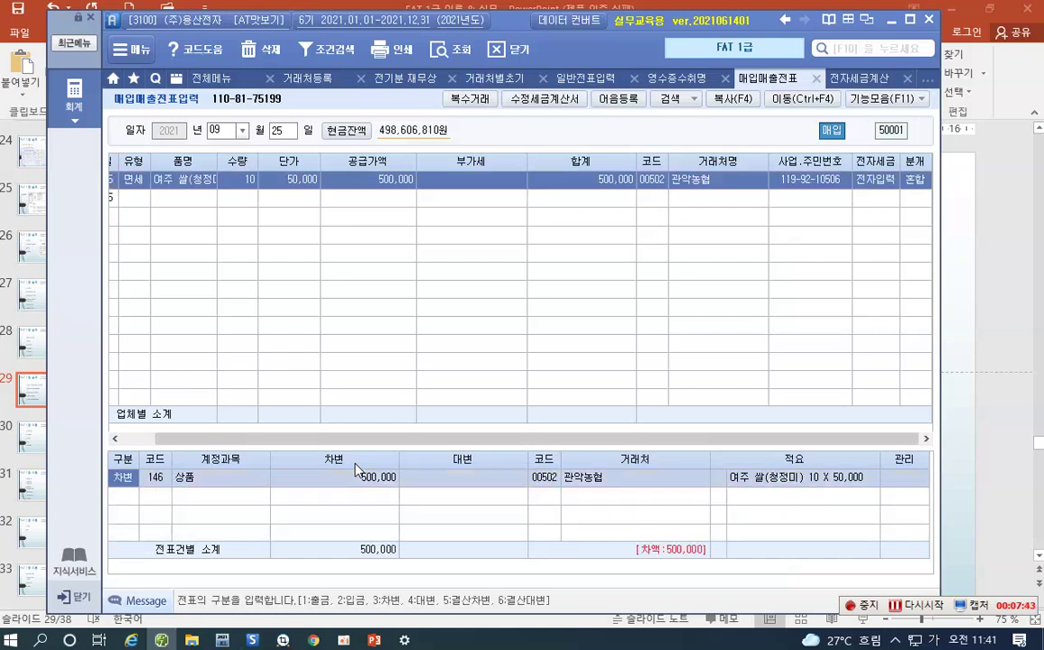
key("Return")
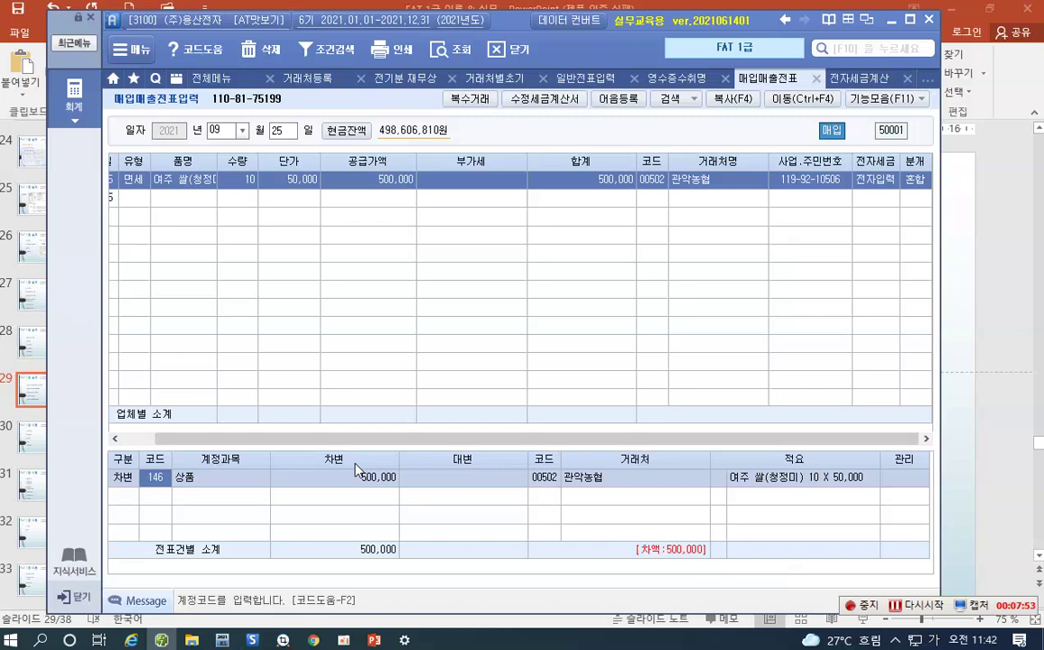
type("8")
type("1")
key("Return")
key("Return")
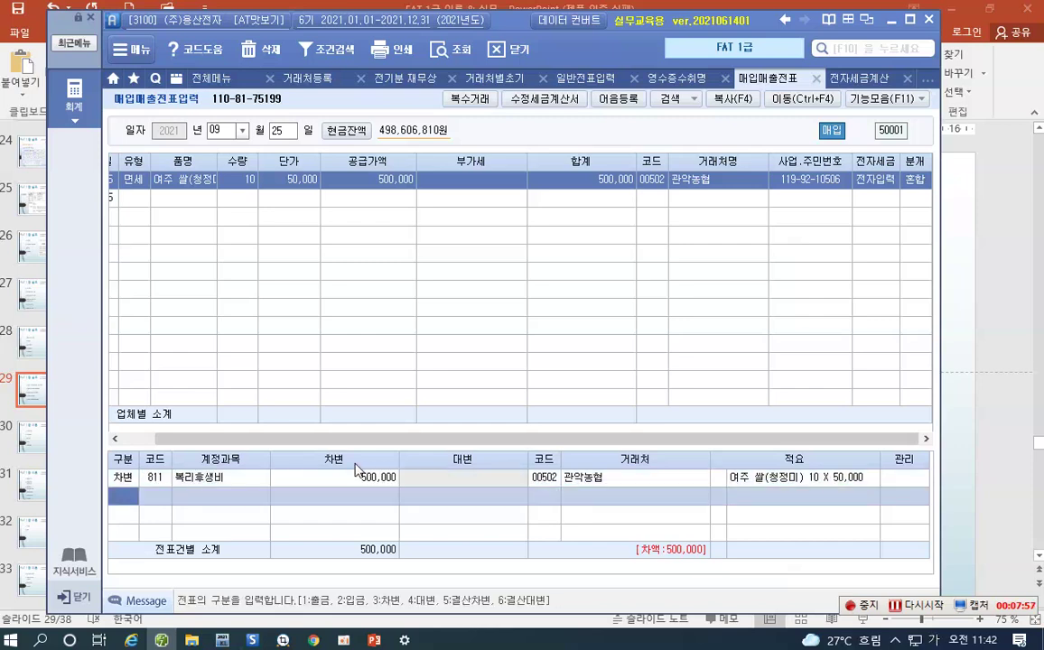
Add a credit line for account 253 미지급금 of 500,000, and reselect the completed rice voucher to show its journal lines
type("4")
key("Return")
type("253")
key("Return")
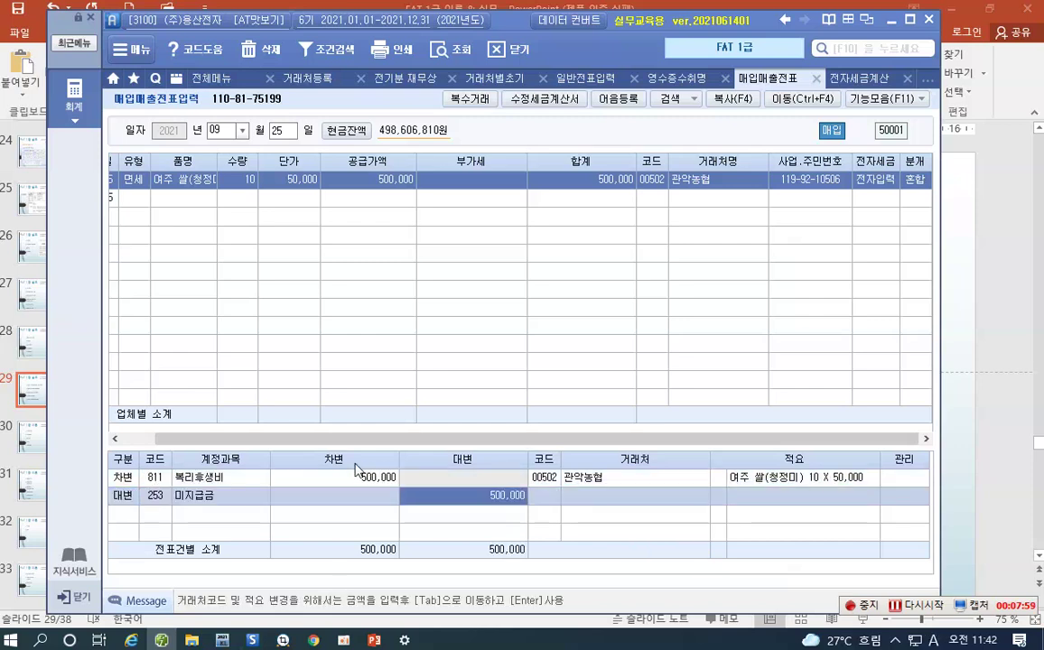
key("Return")
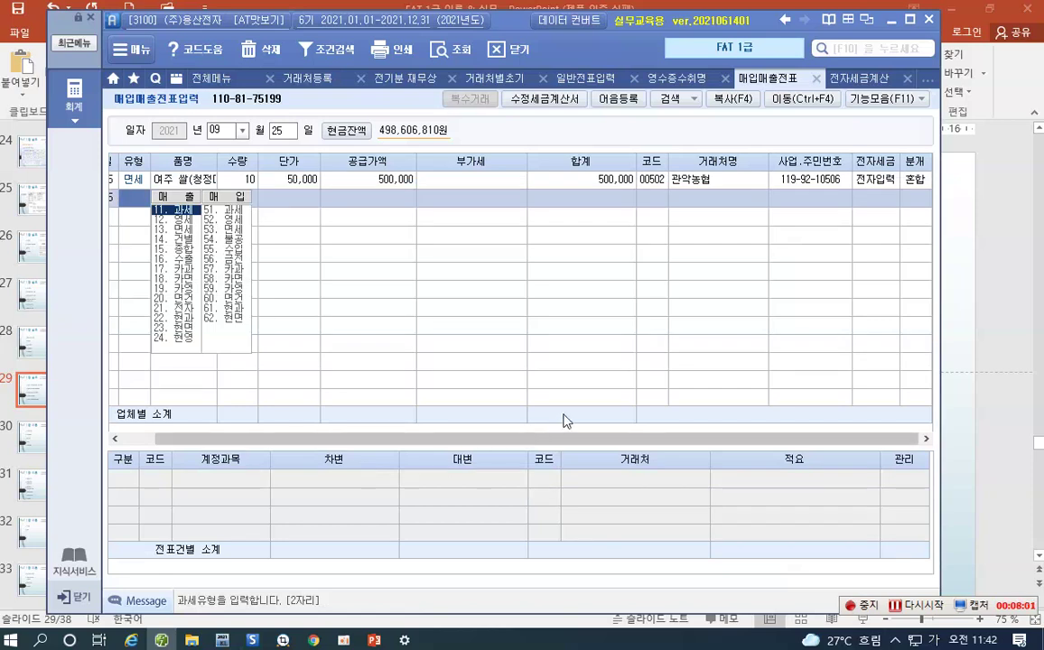
key("Up")
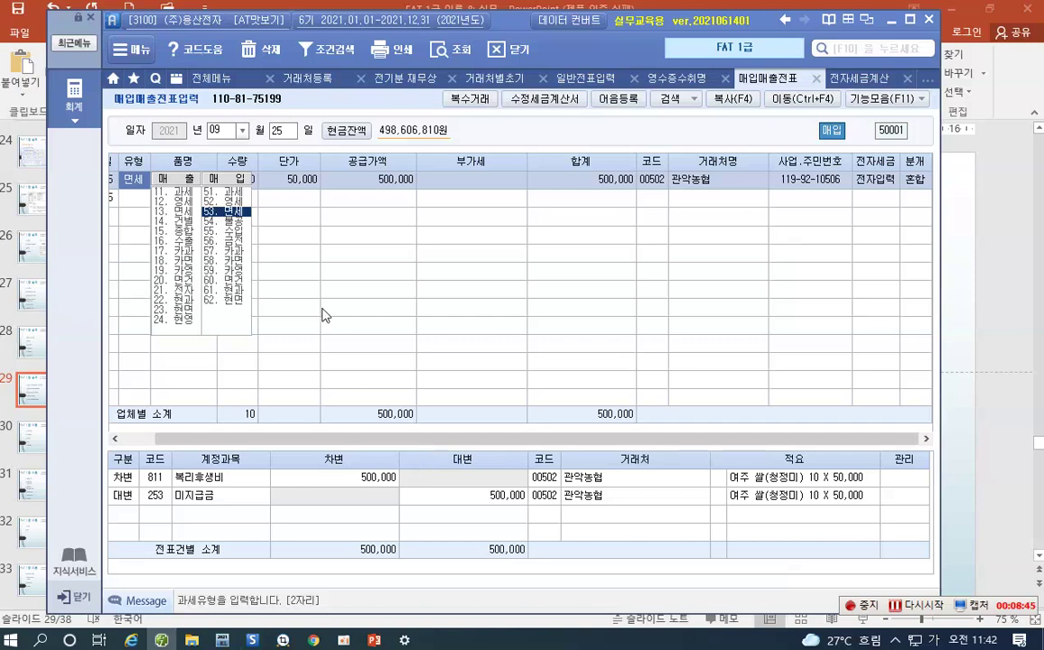
Start a voucher line dated October 8 with the sales type 11. 과세
left_click(242, 131)
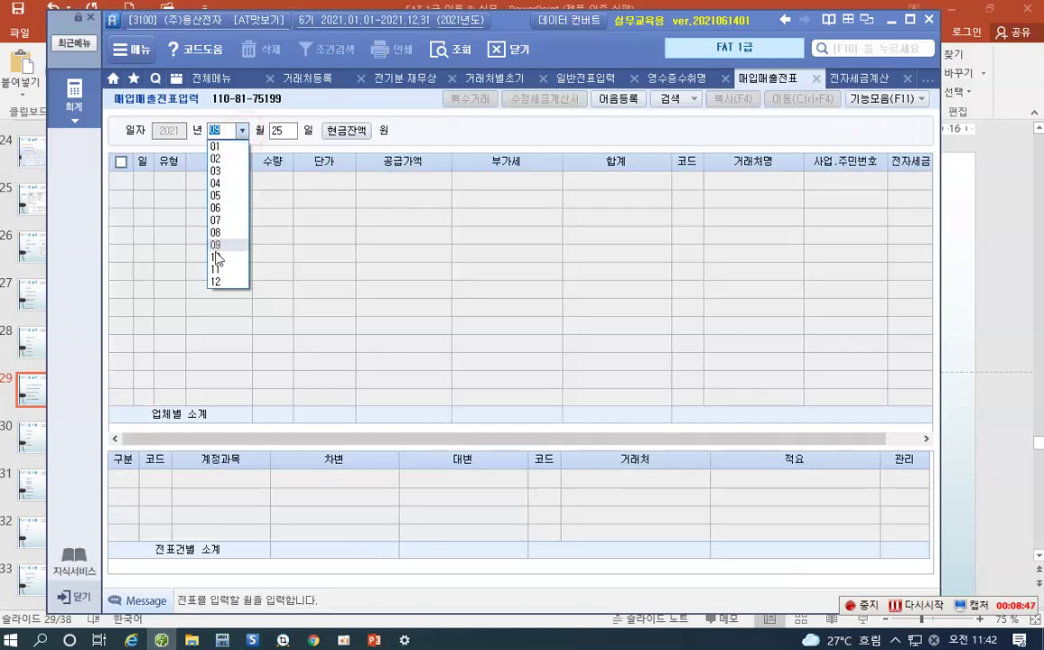
left_click(215, 256)
type("1008")
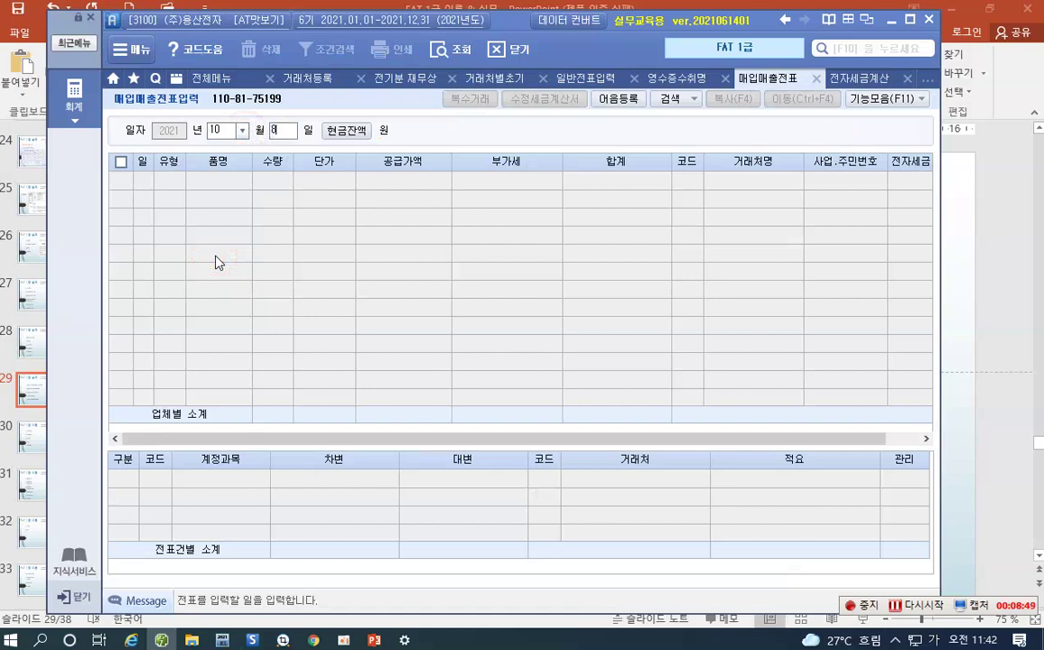
key("Return")
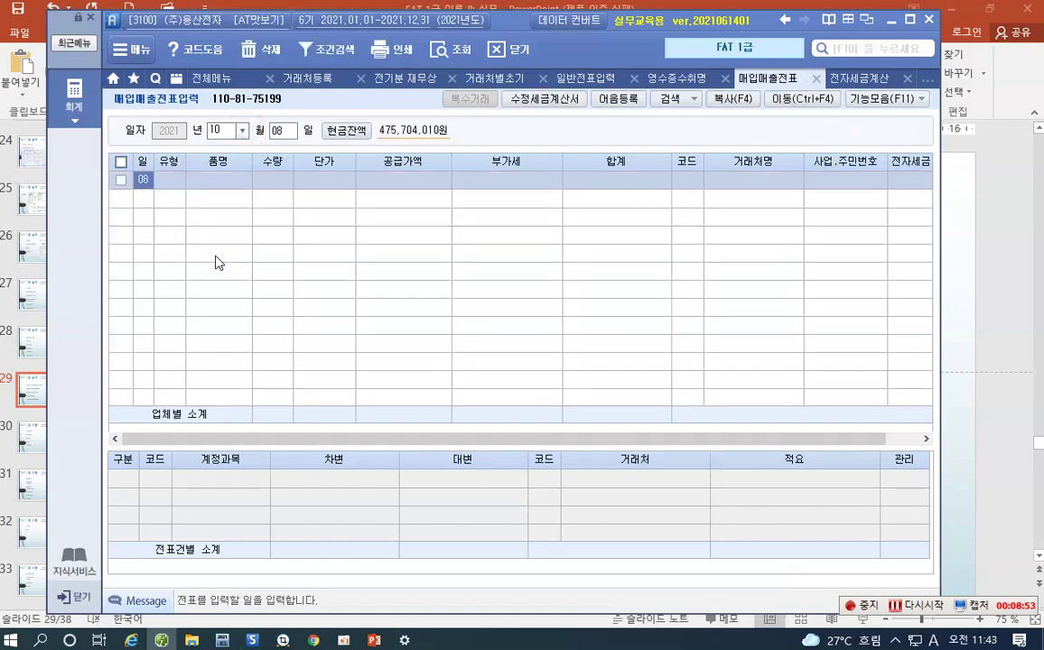
key("Return")
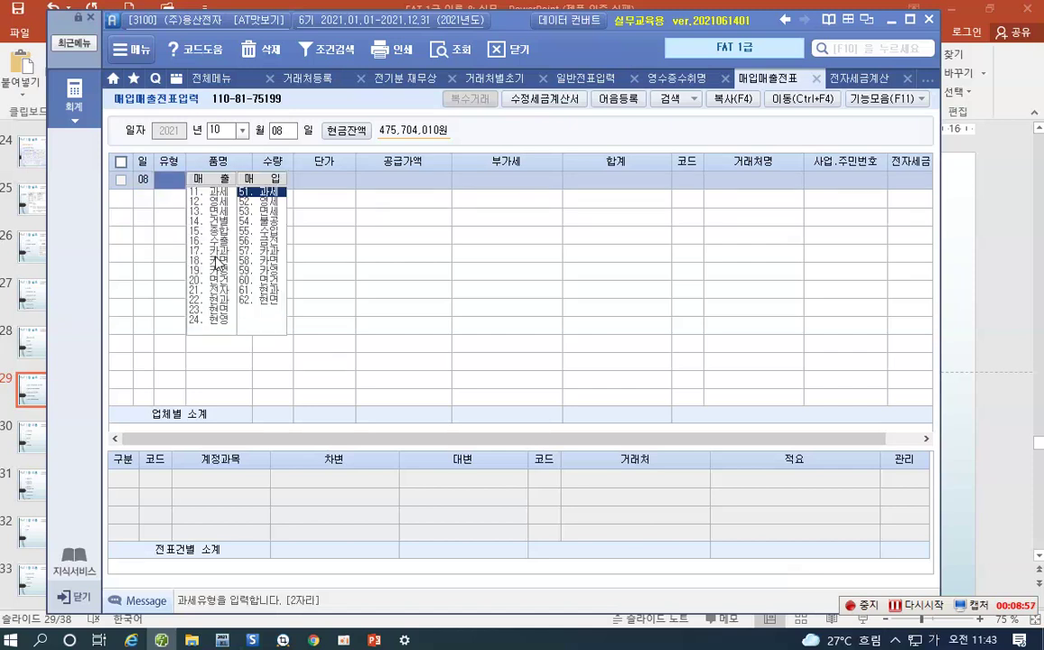
left_click(217, 192)
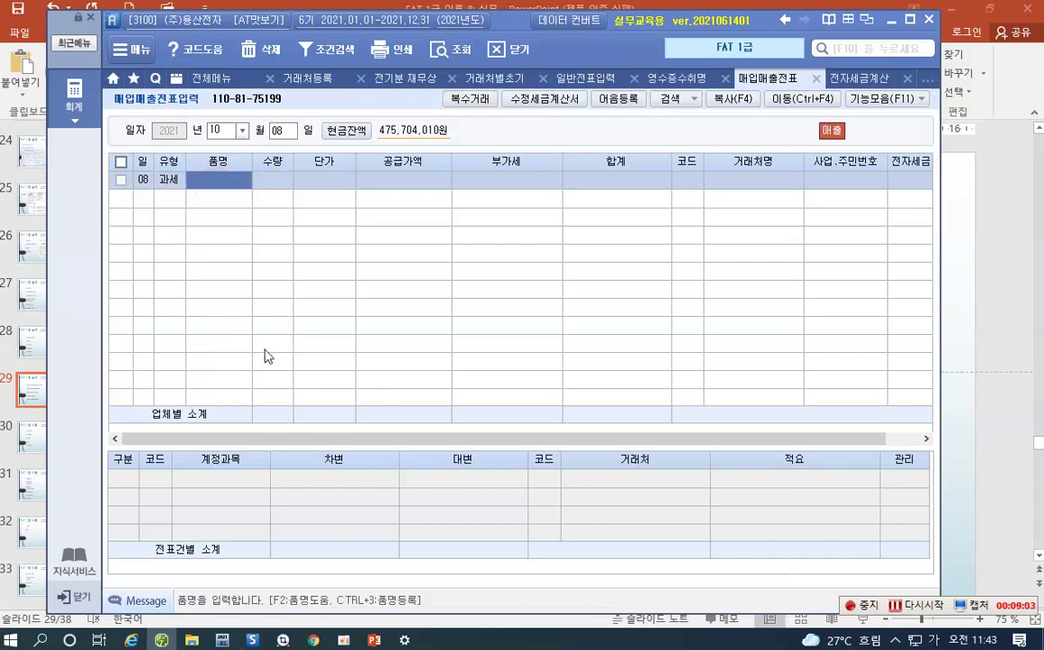
Open the 복수거래 entry for the voucher and add 노트북 with a quantity of 10 and a unit price of 600,000
left_click(473, 102)
mouse_move(343, 643)
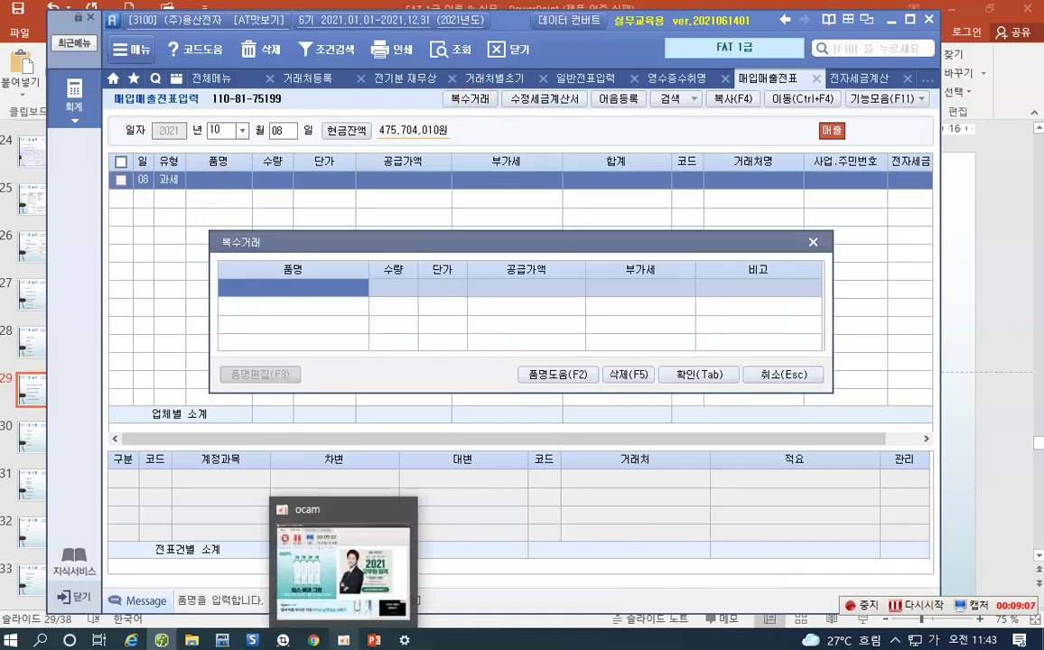
type("노트북")
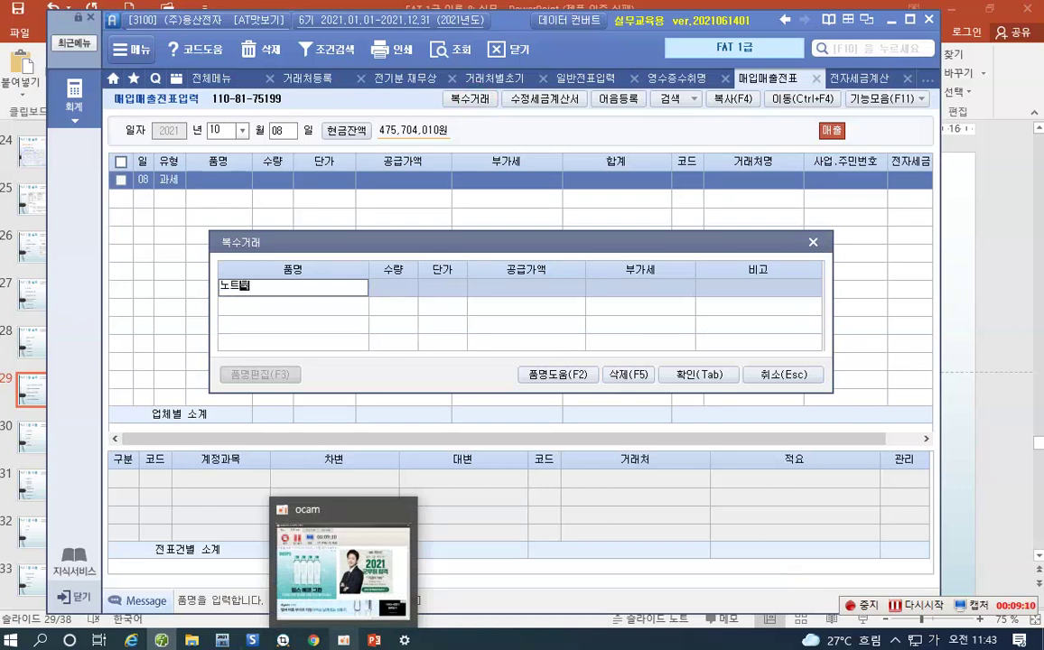
key("Return")
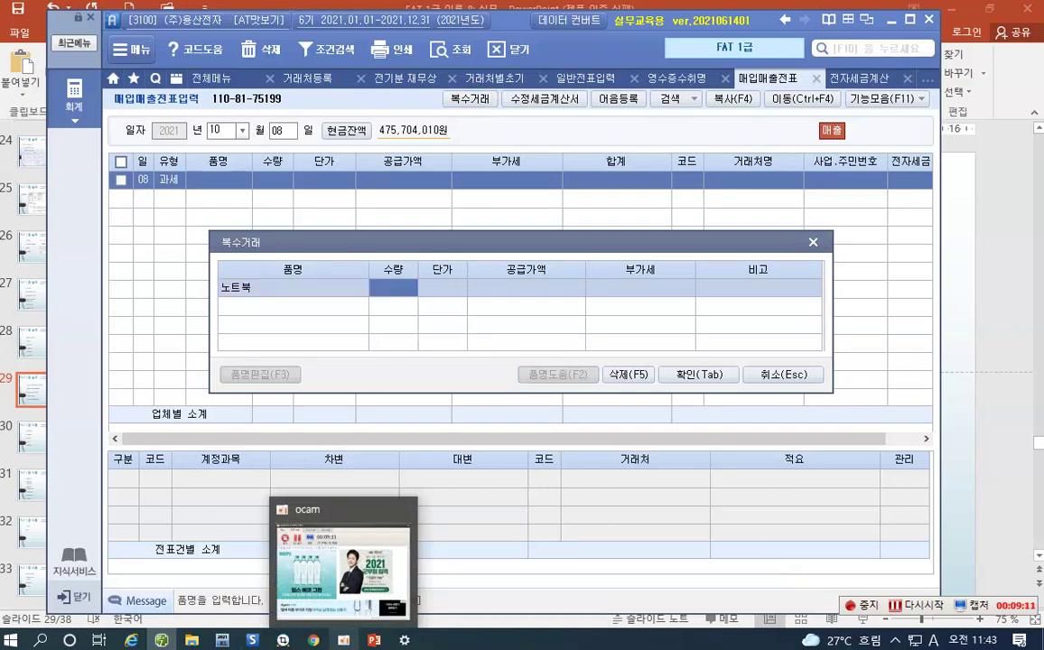
type("10")
key("Return")
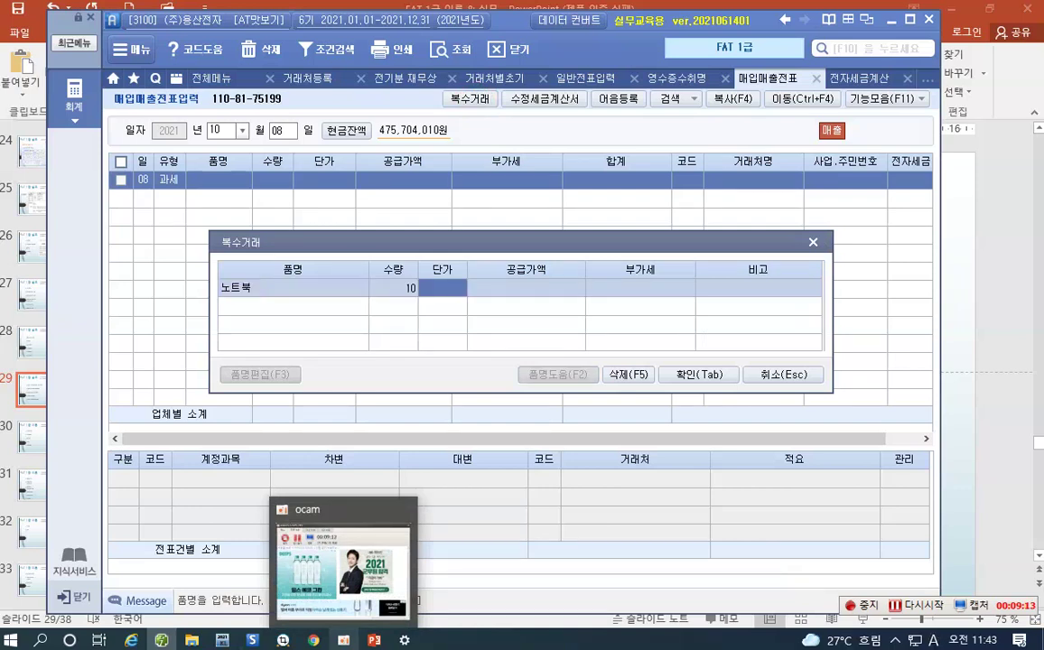
type("600000")
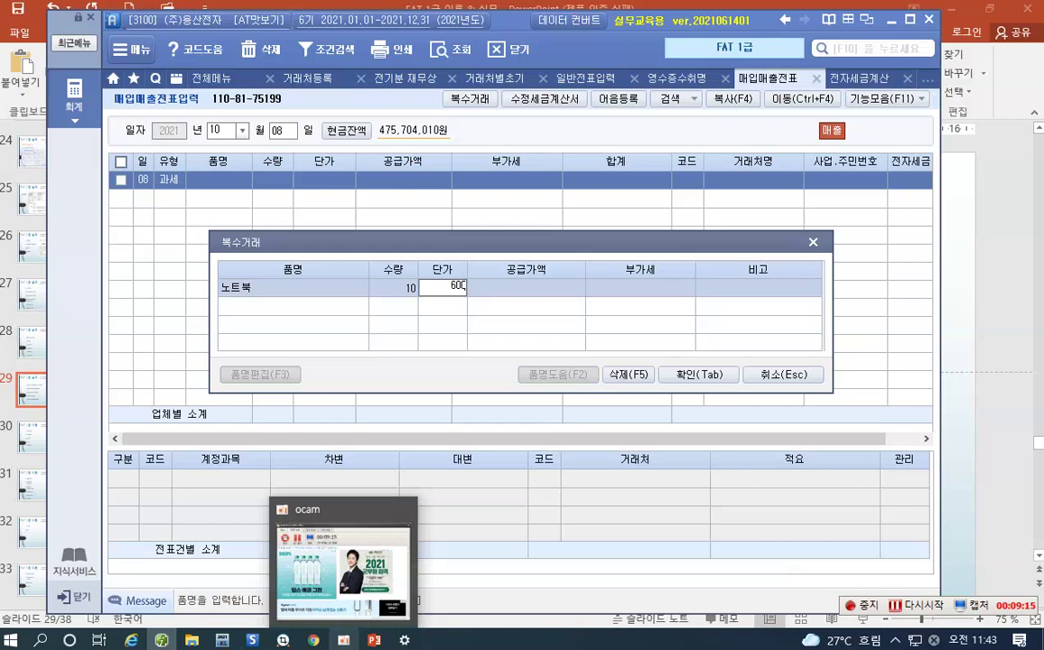
key("Return")
key("Return")
key("Return")
key("Return")
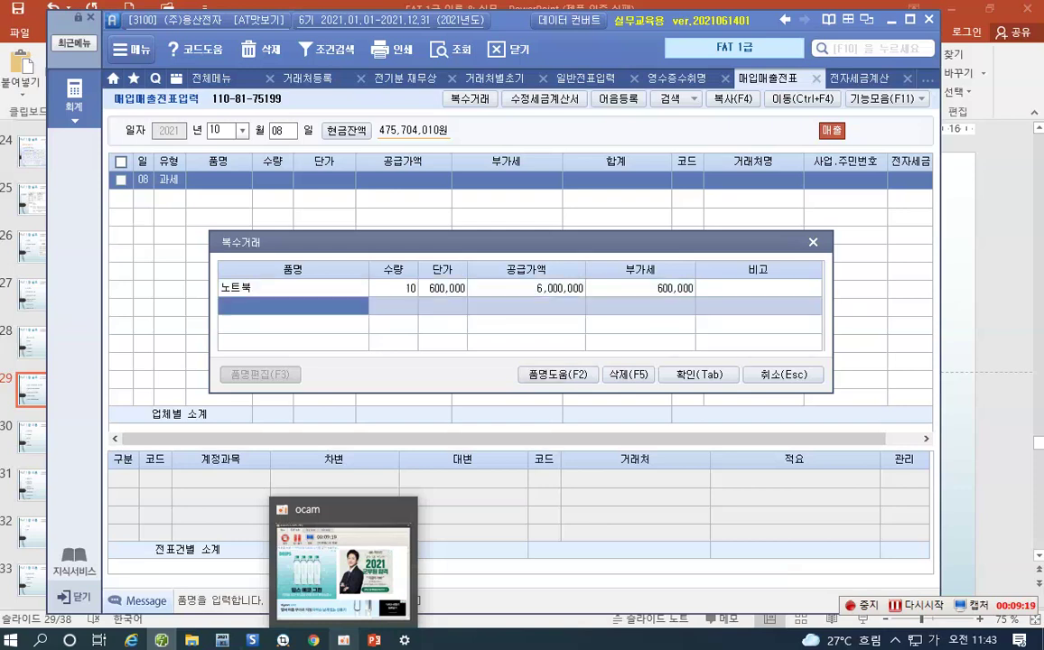
Add 컴퓨터 with a quantity of 10 and a unit price of 500,000 as the second item, and apply the 복수거래 items to the voucher
type("컴퓨터")
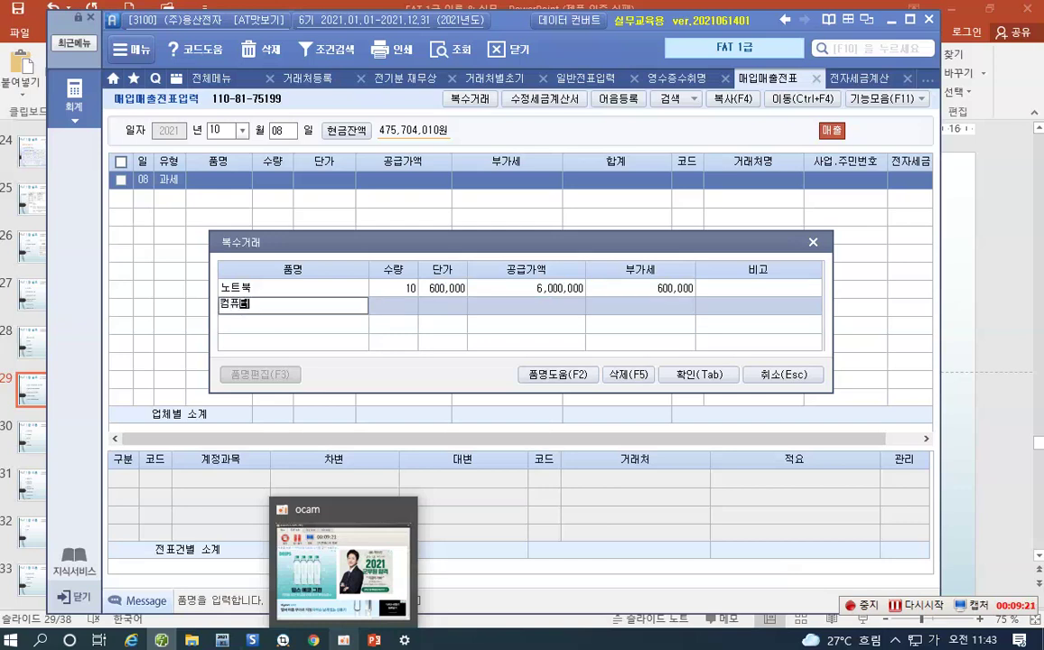
key("Return")
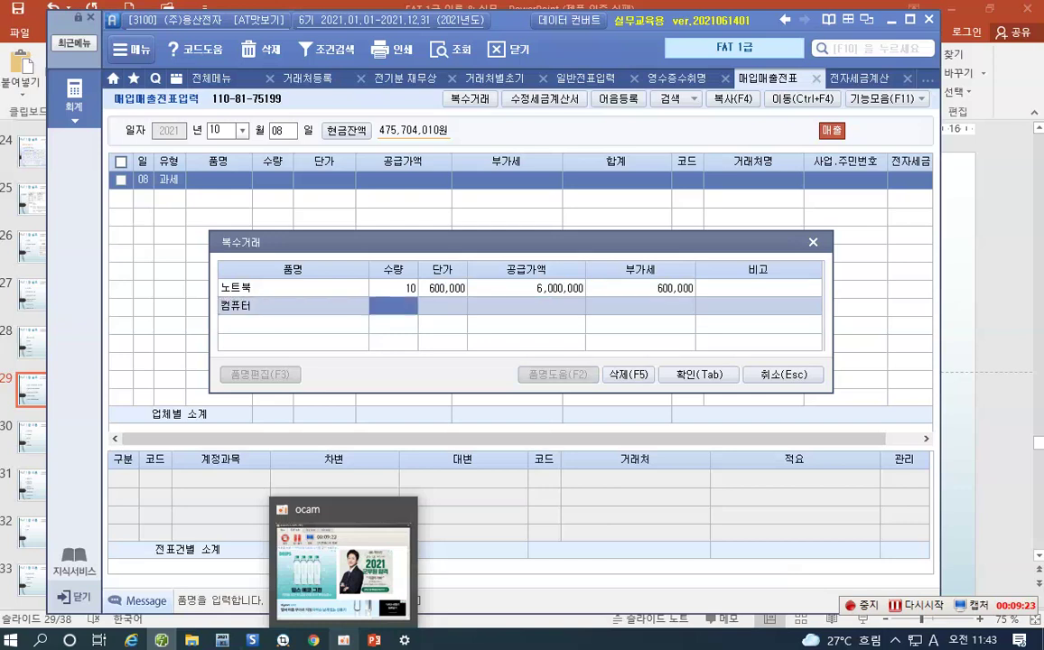
type("10")
key("Return")
type("500")
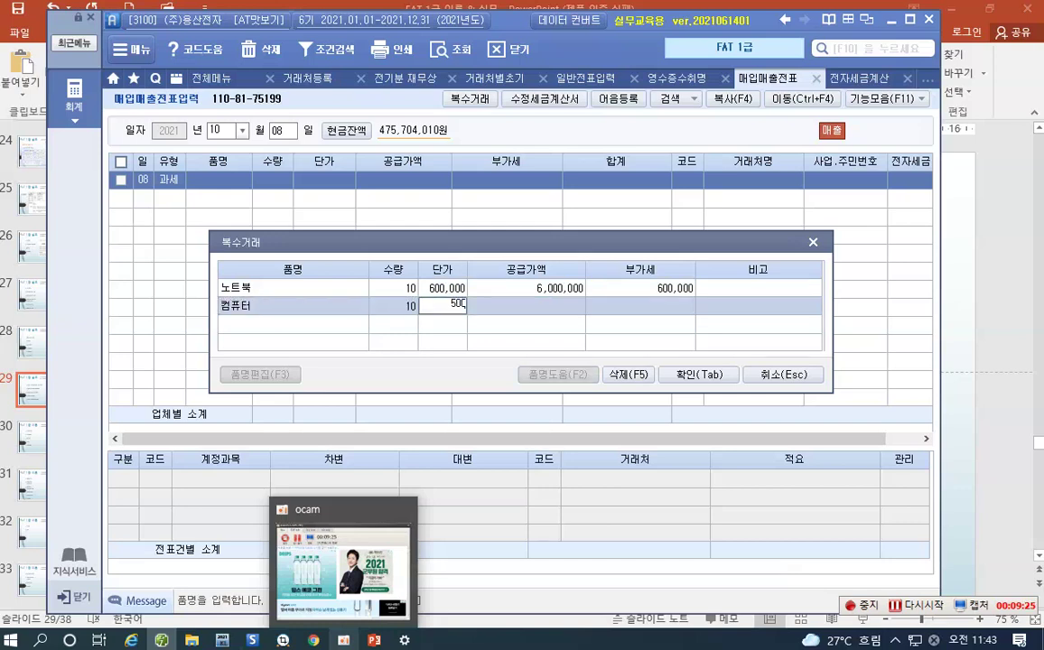
type(",000")
key("Return")
key("Return")
key("Return")
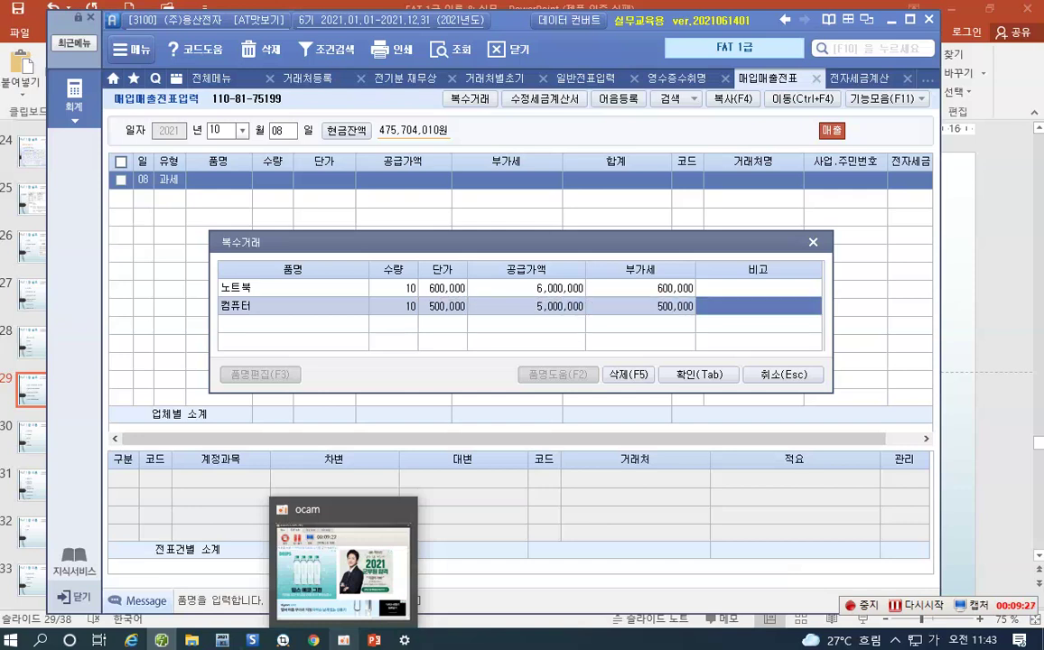
key("Tab")
key("Return")
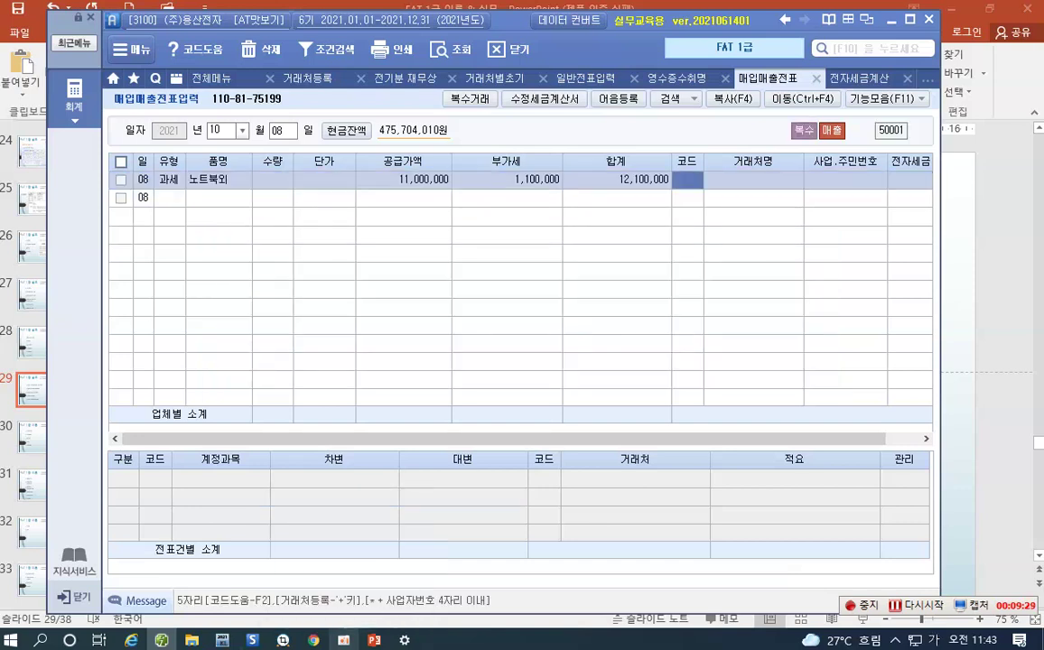
Set the customer of the October 8 sale to (주)현우 and mark its 전자세금 status as 전자입력
key("F2")
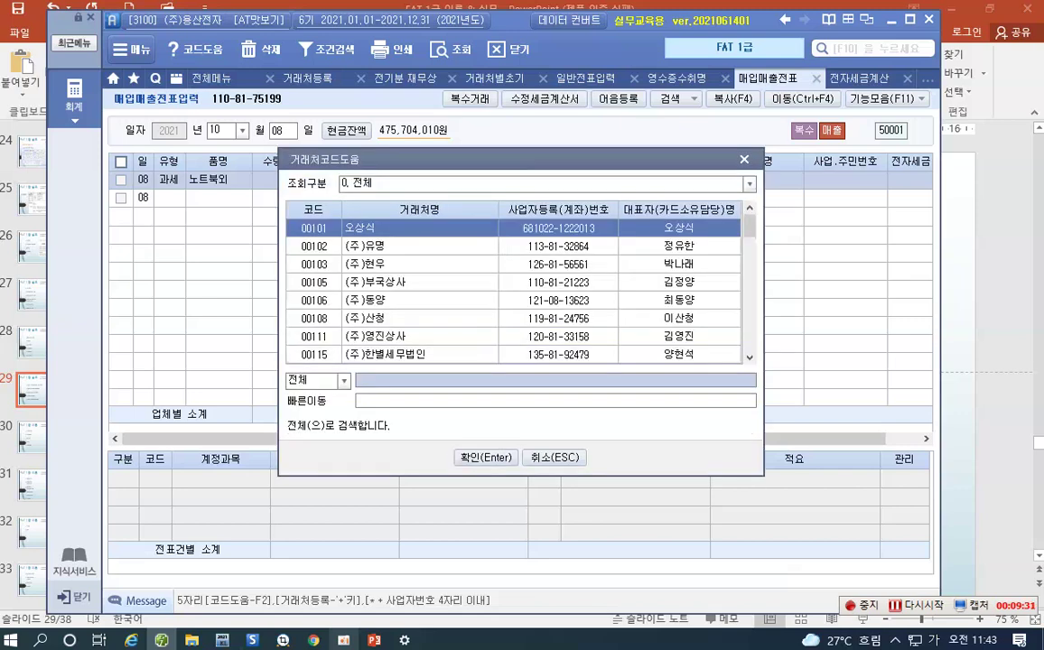
type("현우")
key("Return")
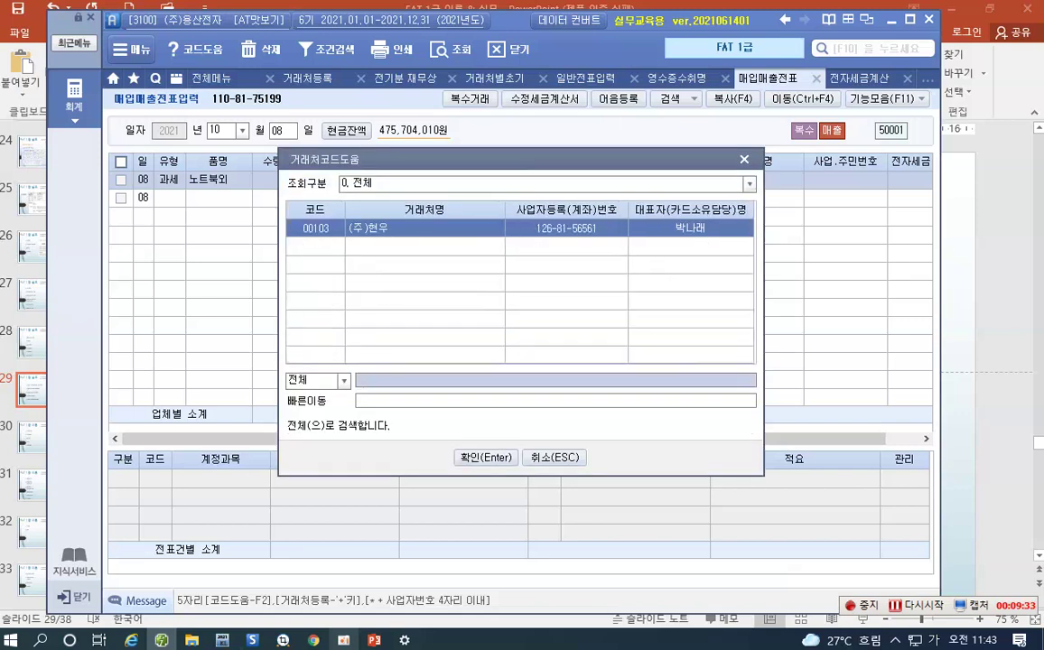
key("Return")
key("Return")
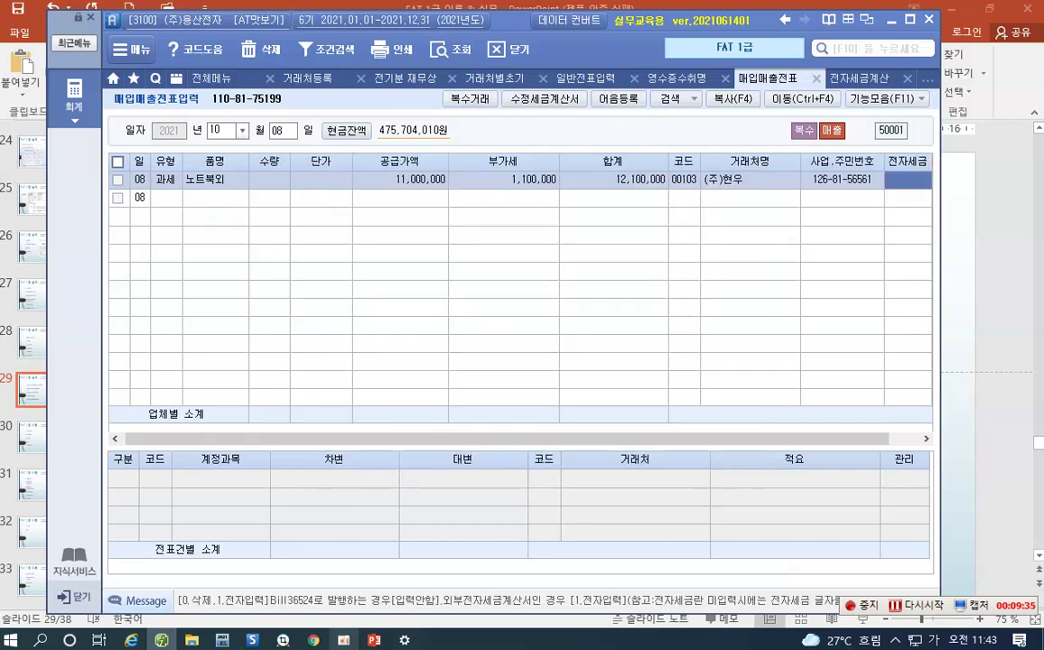
type("1")
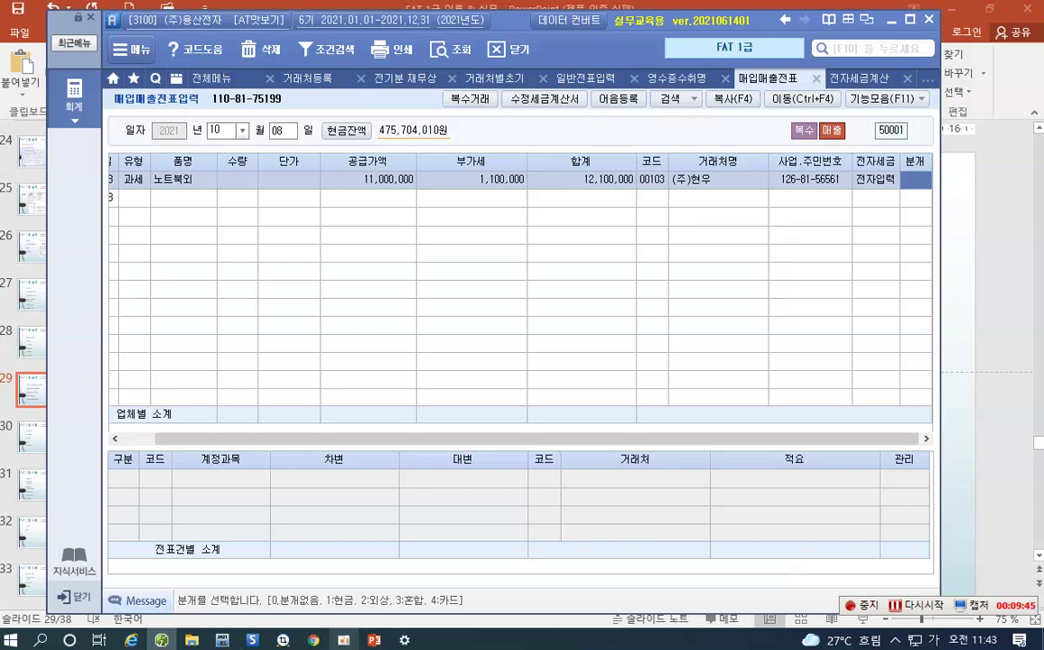
Set the sale's journal type to 혼합, keep the 401 상품매출 credit, and add a debit line for account 103 보통예금 of 12,100,000
type("3")
key("Return")
key("Return")
key("Return")
key("Return")
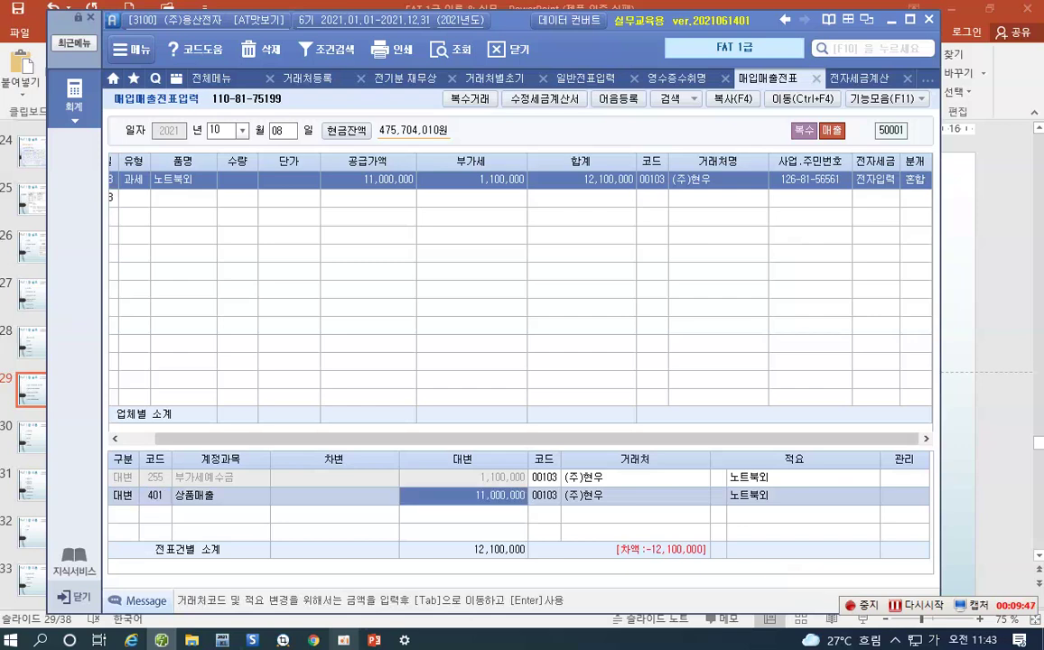
type("3103")
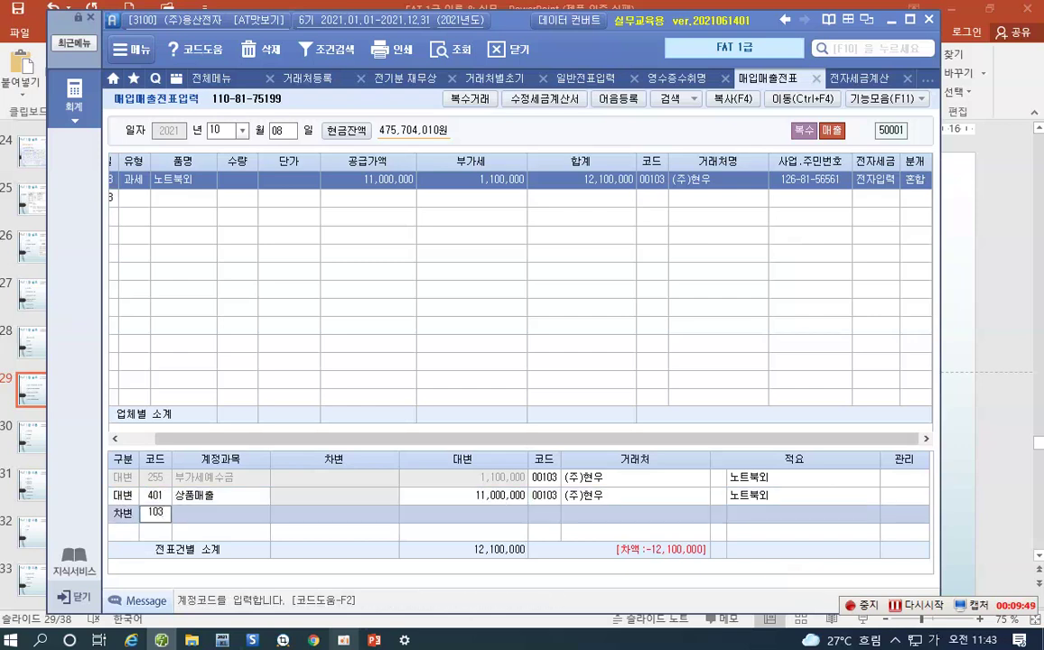
key("Return")
key("Return")
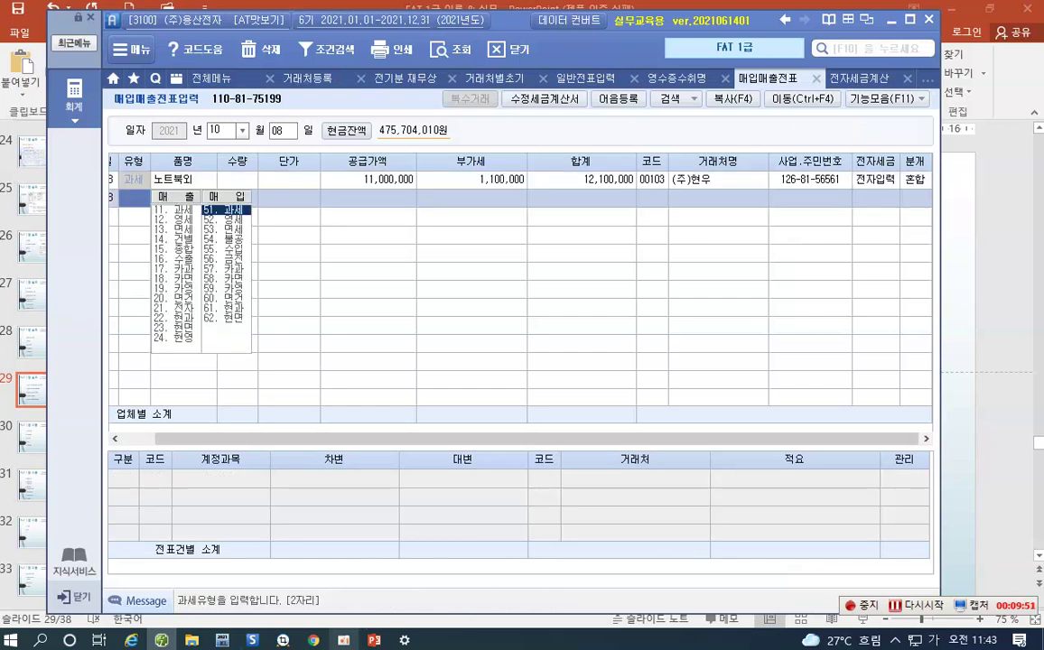
Reopen the 노트북외 voucher and change the counterparty of its 보통예금 debit line to 서울은행
left_click(452, 185)
left_click(545, 513)
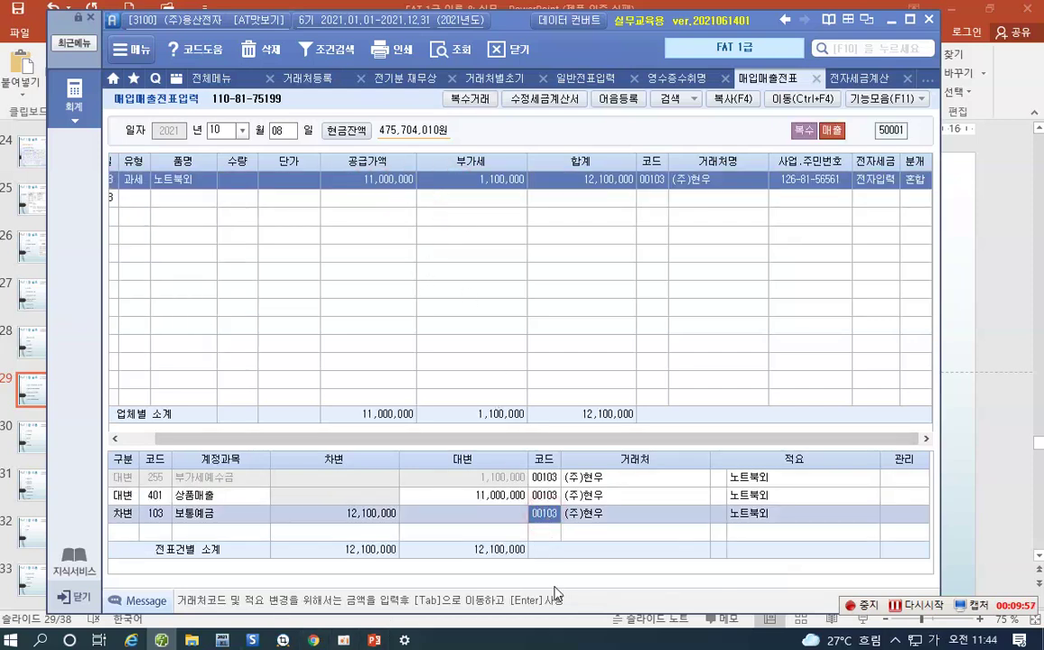
type("서")
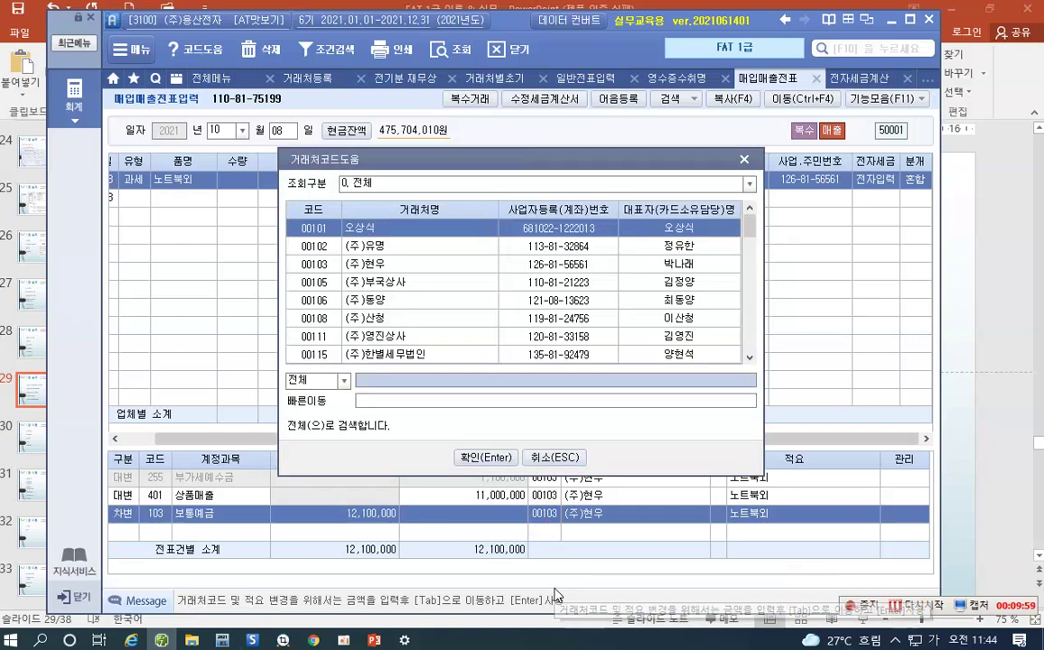
type("울")
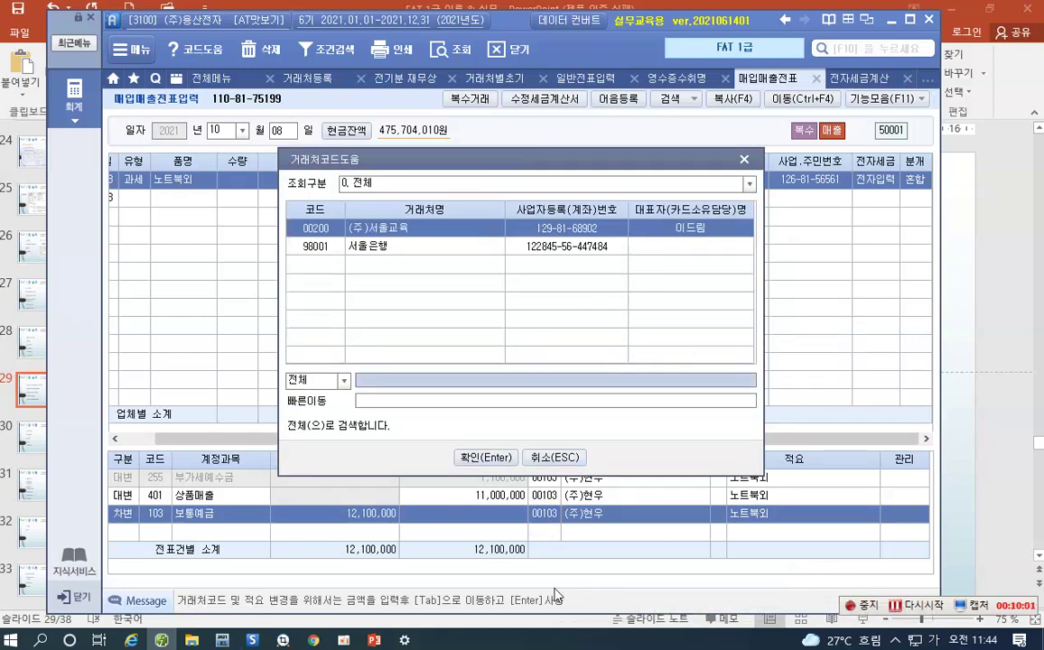
key("Down")
key("Return")
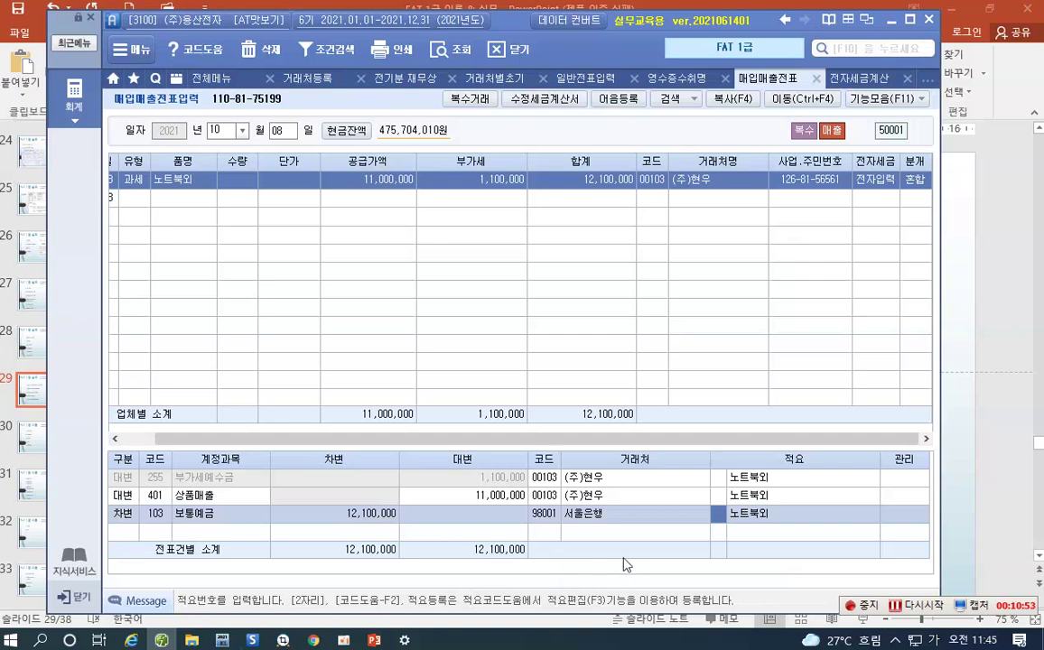
Start an October 16 purchase voucher of type 54 불공 with the non-deduction reason 3. 비영업용 소형승용차 구입 및 유지
left_click(274, 131)
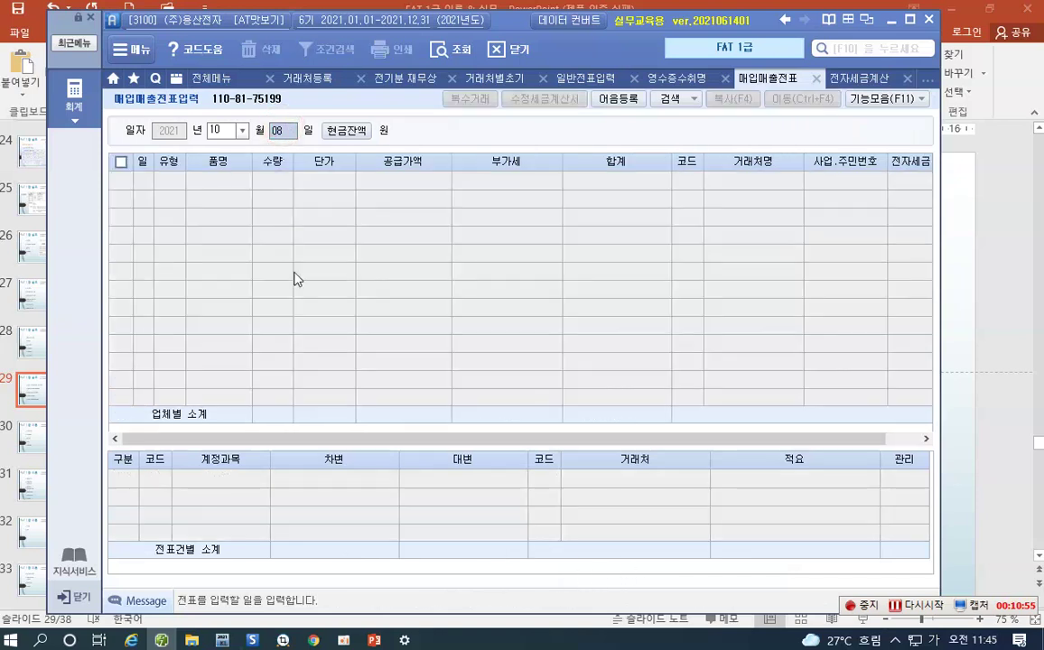
type("16")
key("Return")
key("Return")
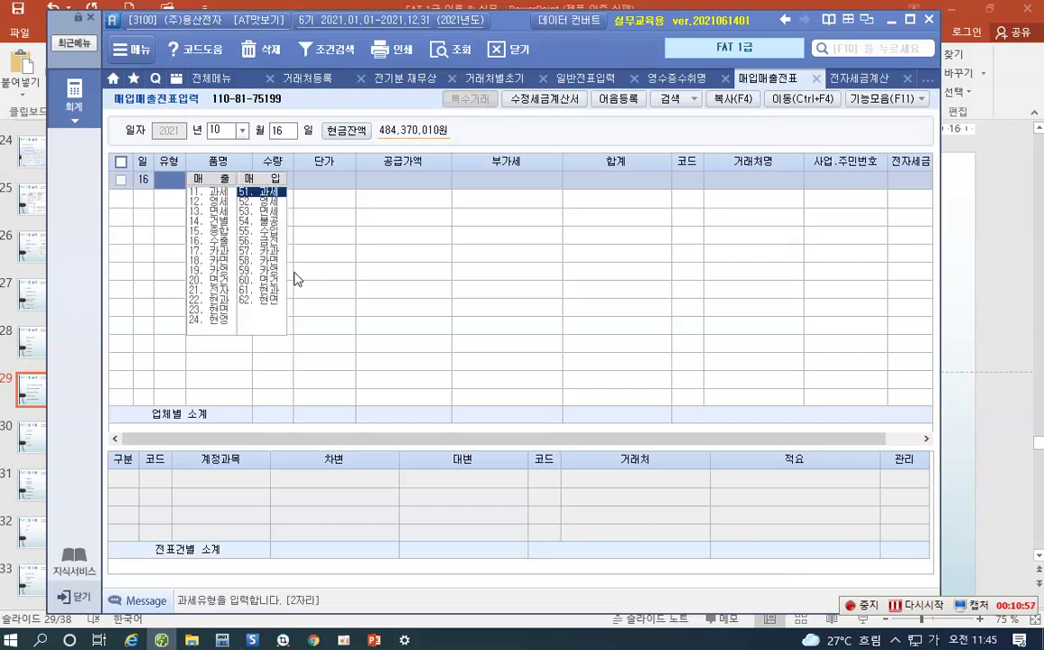
left_click(269, 222)
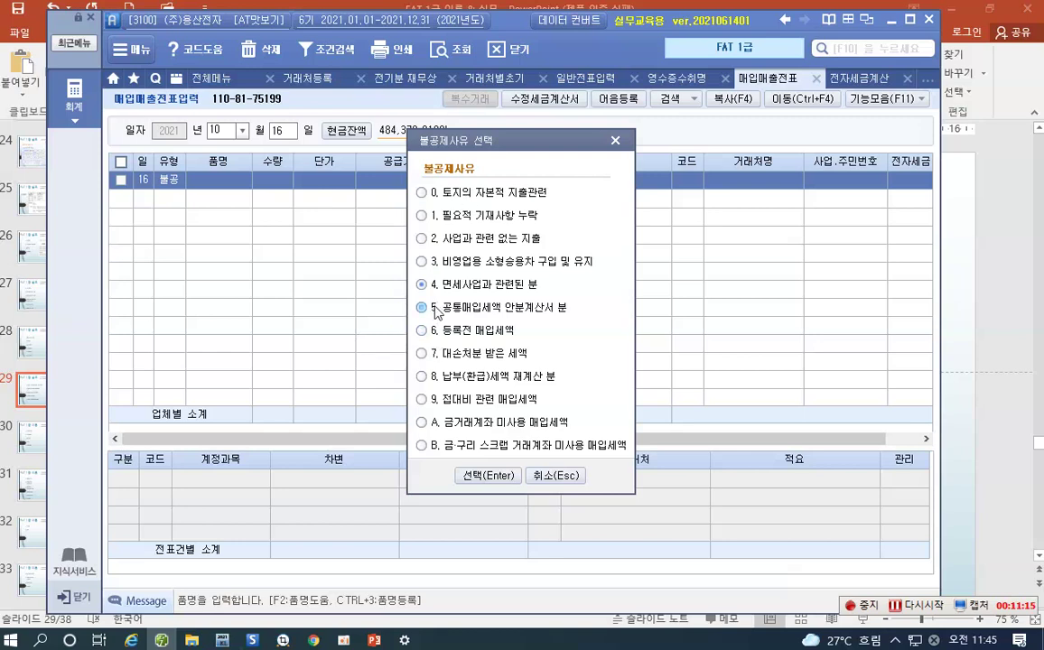
left_click(422, 262)
left_click(485, 476)
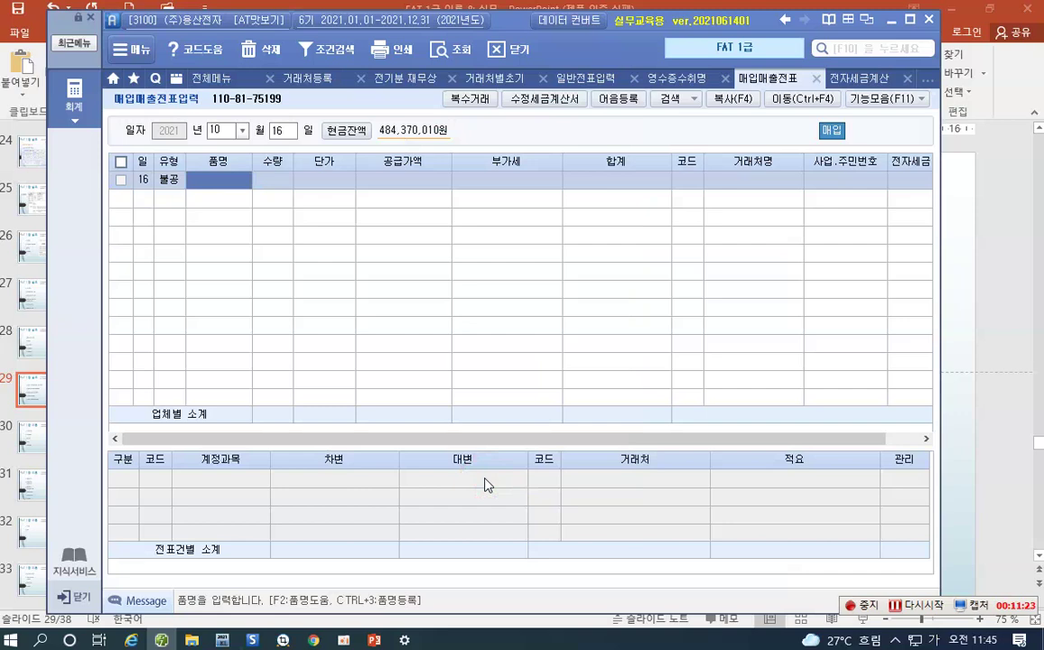
Enter 타이어 교체 as the item of the October 16 purchase, with a supply amount of 300,000 and no quantity or unit price
type("타이어 휠")
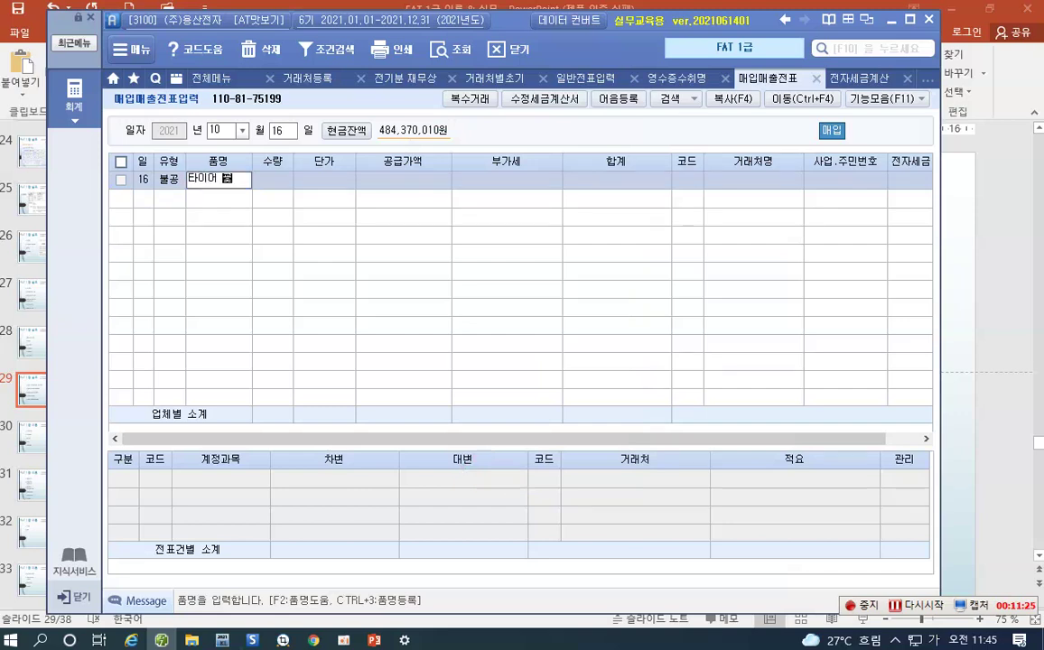
type("체")
key("Return")
key("Return")
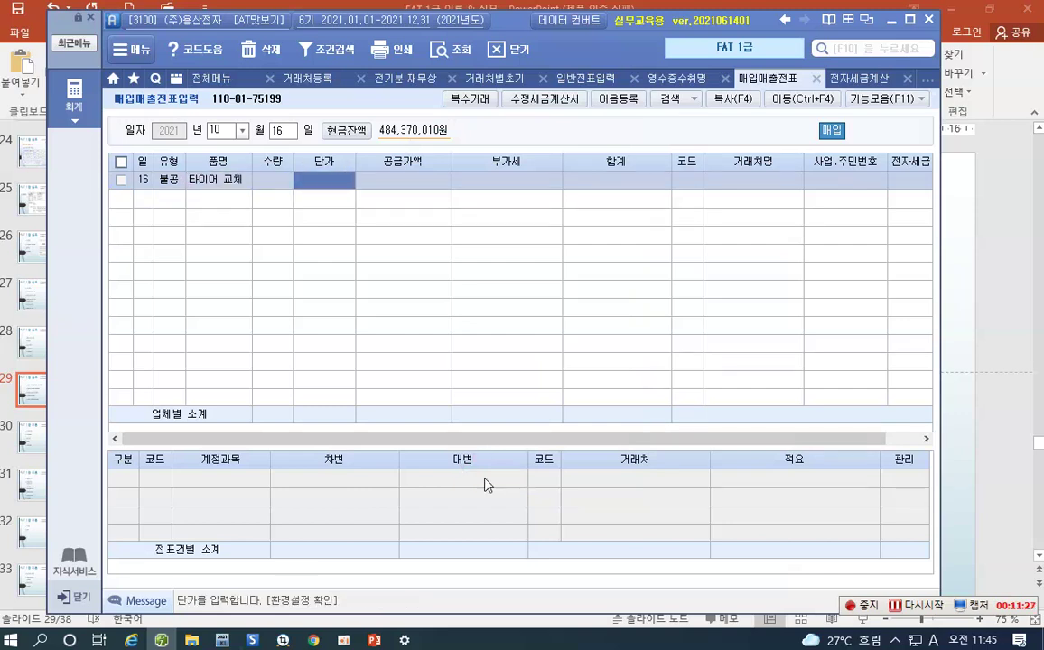
key("Return")
type("300,000")
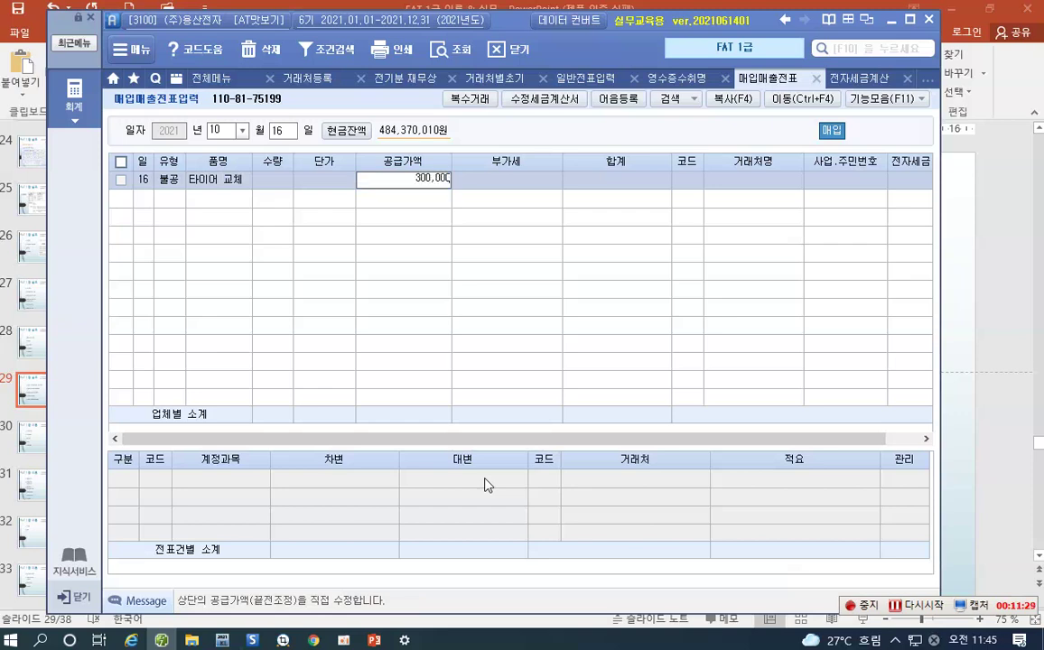
key("Return")
key("Return")
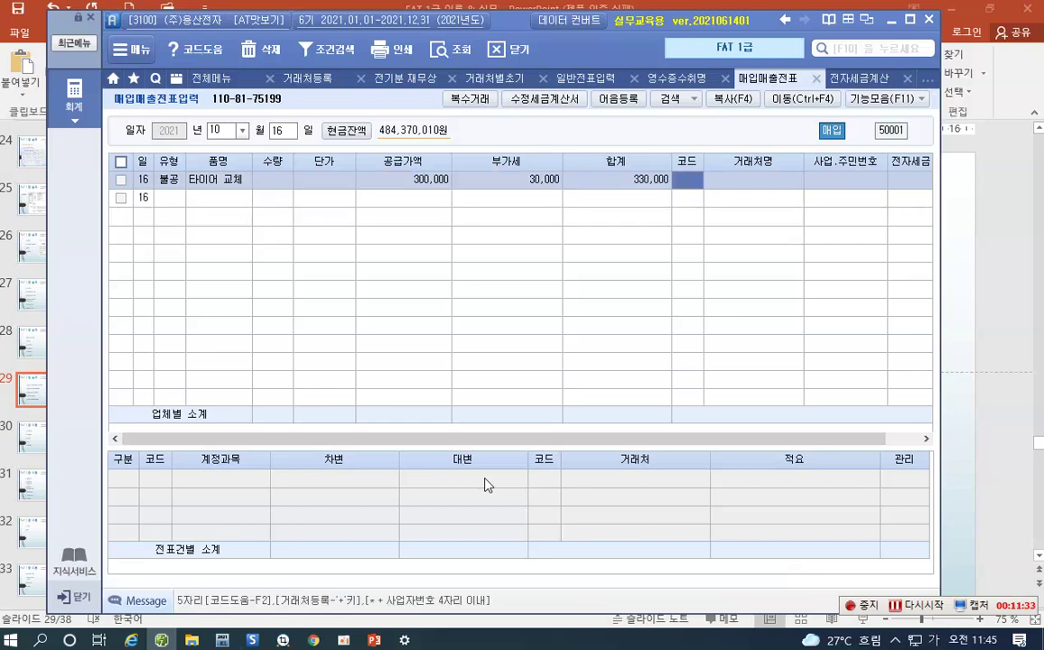
Set the supplier of the 타이어 교체 purchase to 공인카서비스 and mark its 전자세금 status as 전자입력
key("F2")
type("공예")
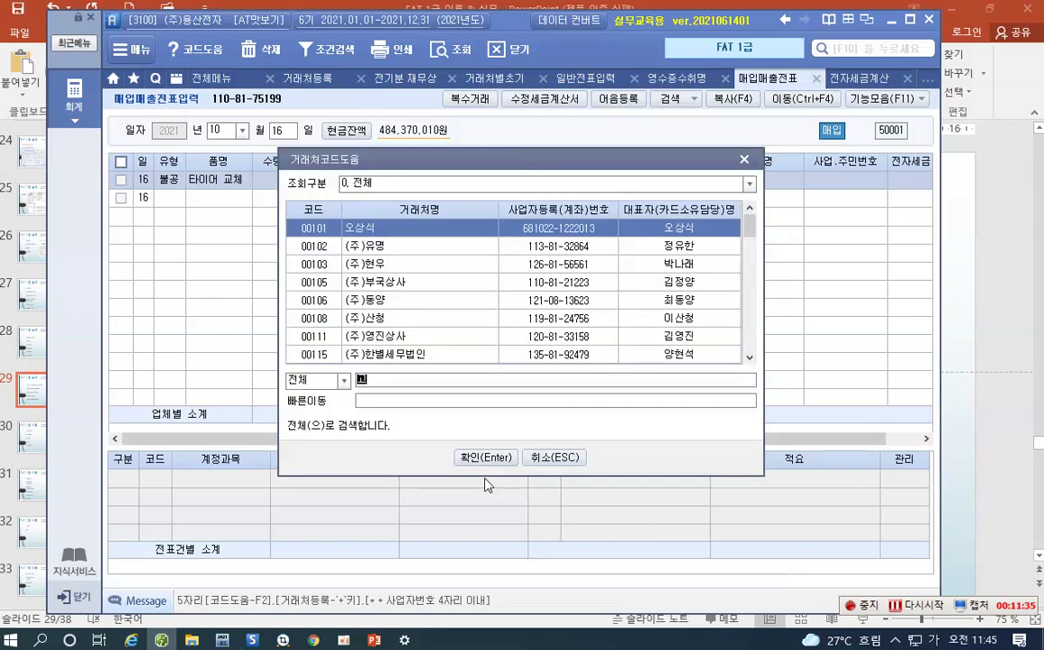
key("Return")
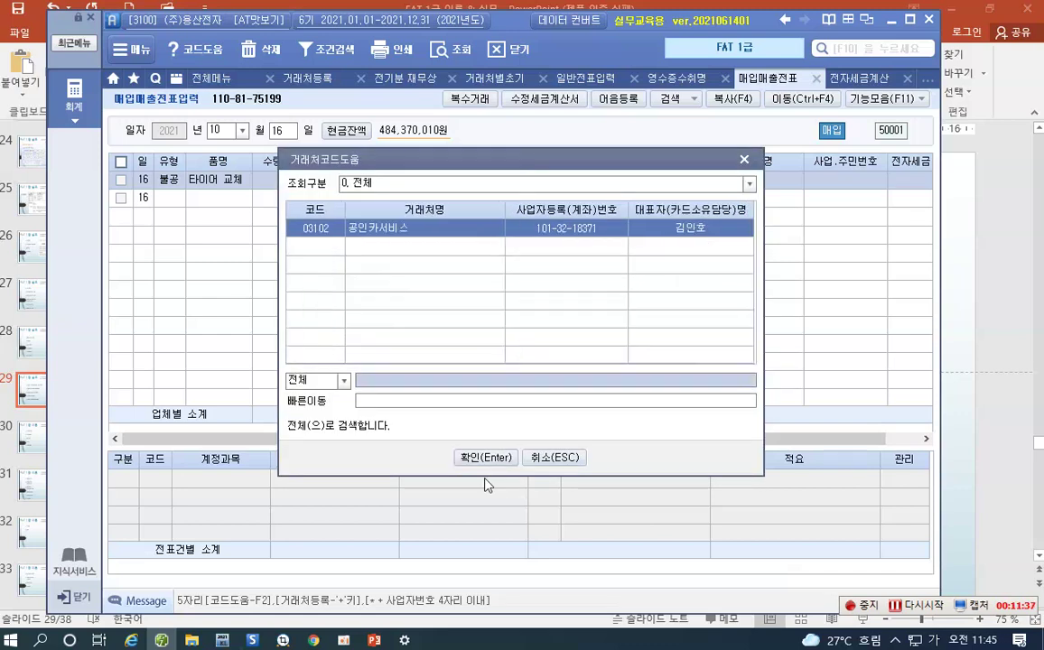
key("Return")
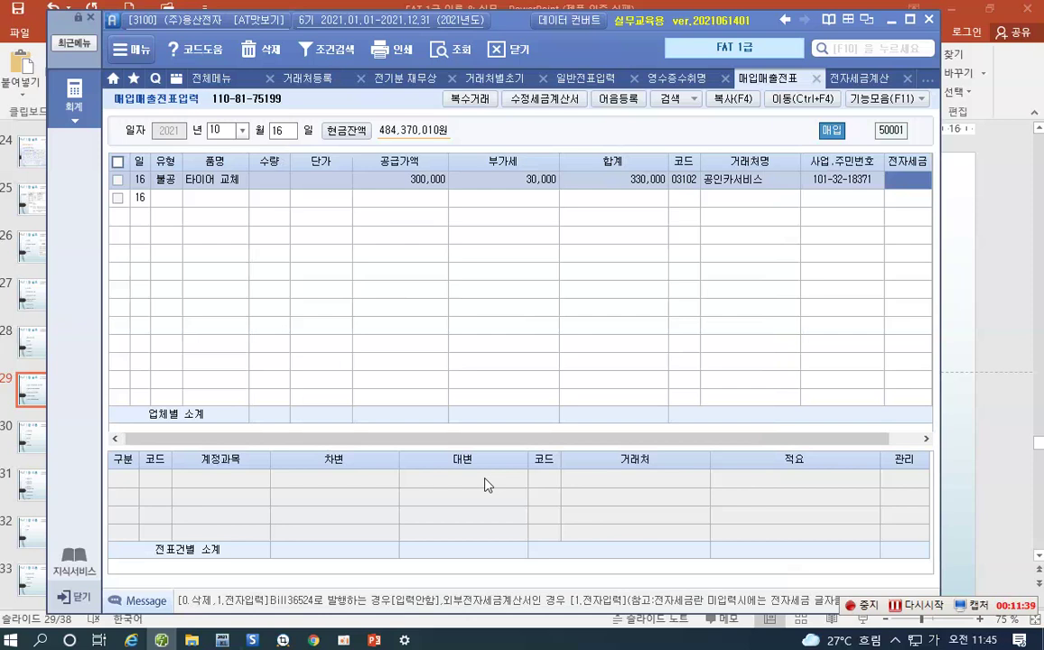
type("1")
key("Return")
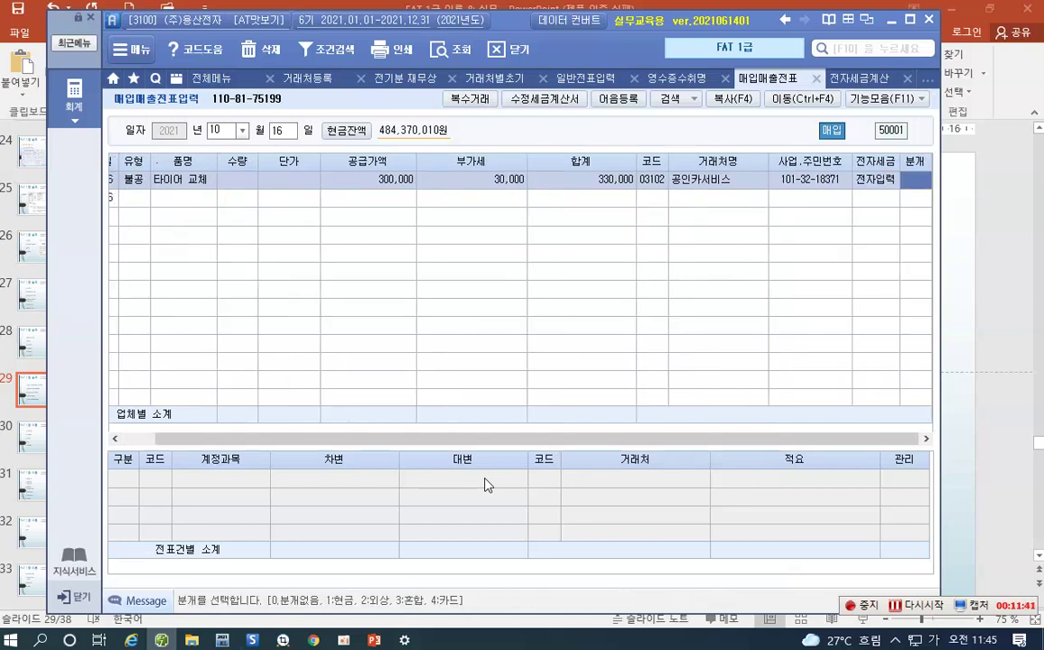
Set the purchase's journal type to 혼합 and change the debit line's account to 822 차량유지비
type("3")
key("Return")
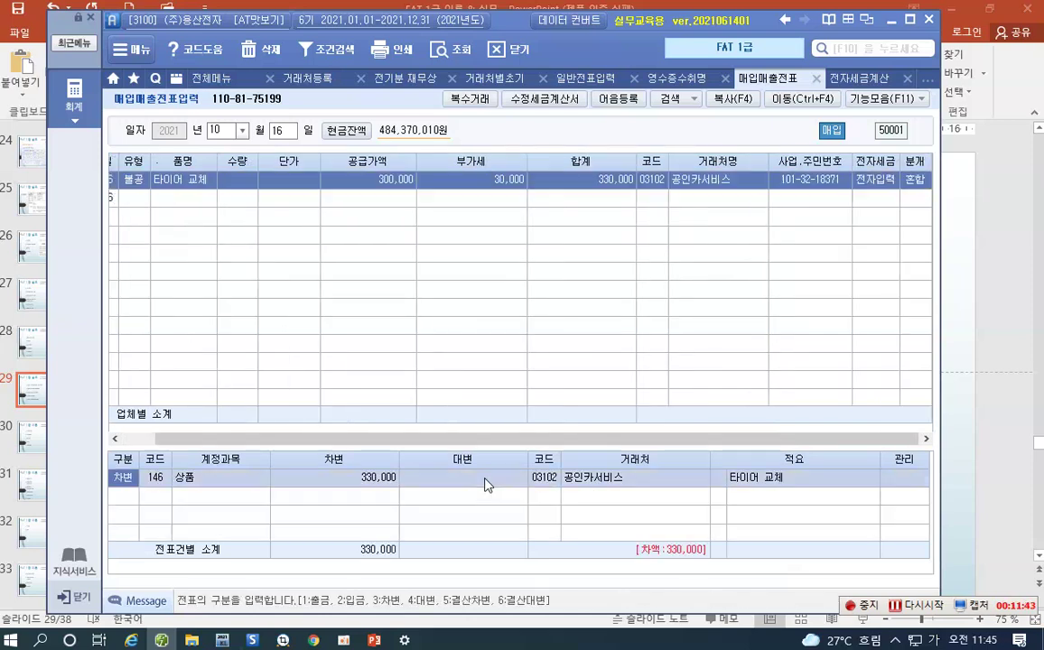
key("Return")
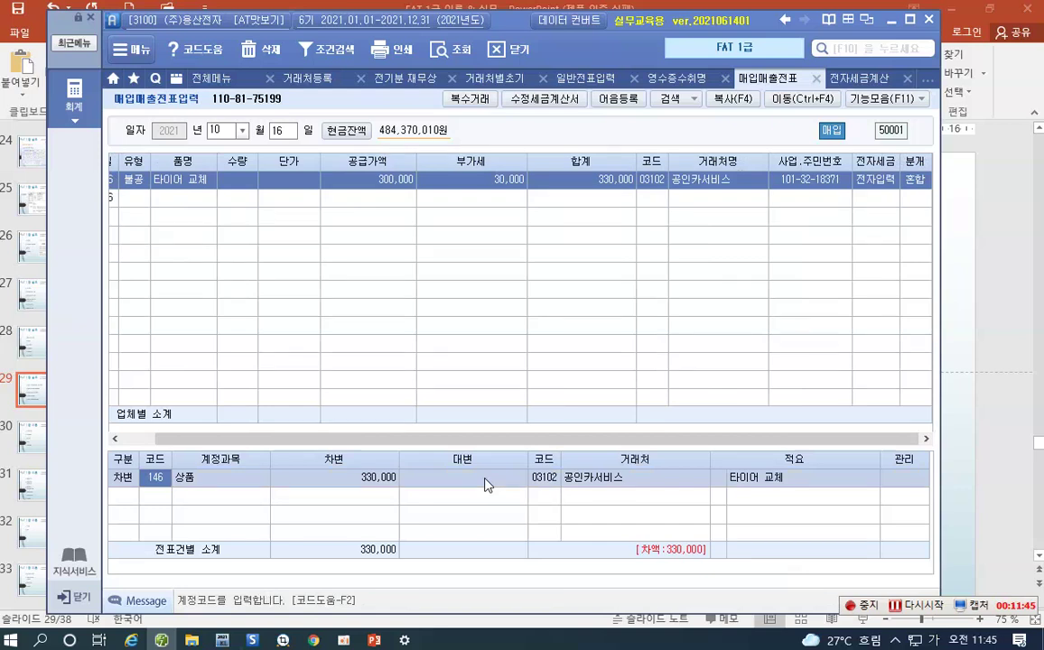
key("F2")
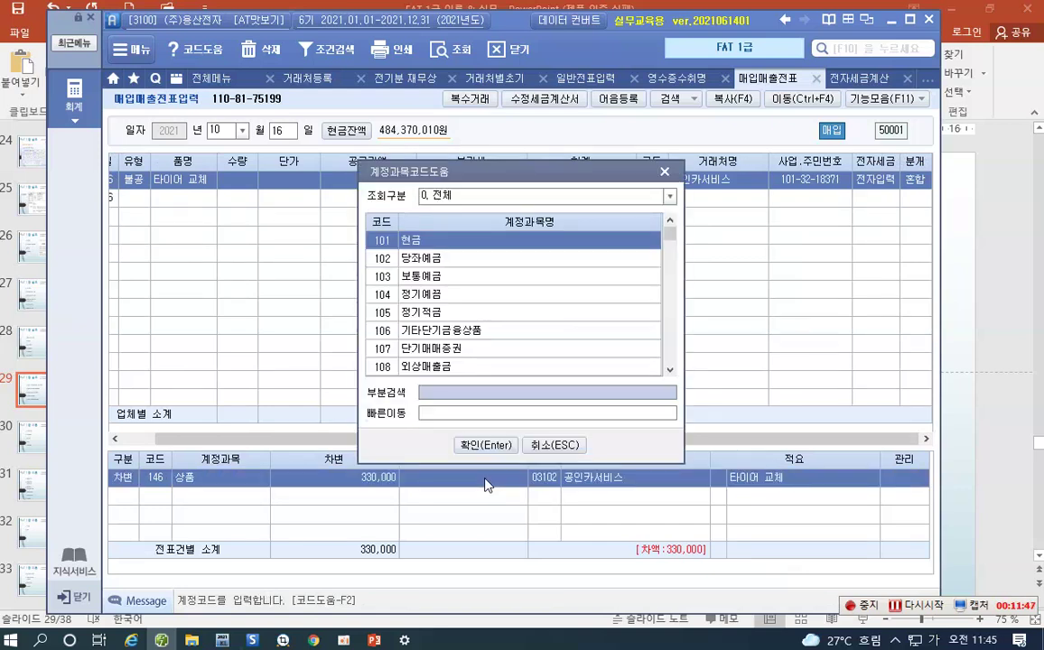
type("차량")
key("Return")
key("Down")
key("Down")
key("Down")
key("Down")
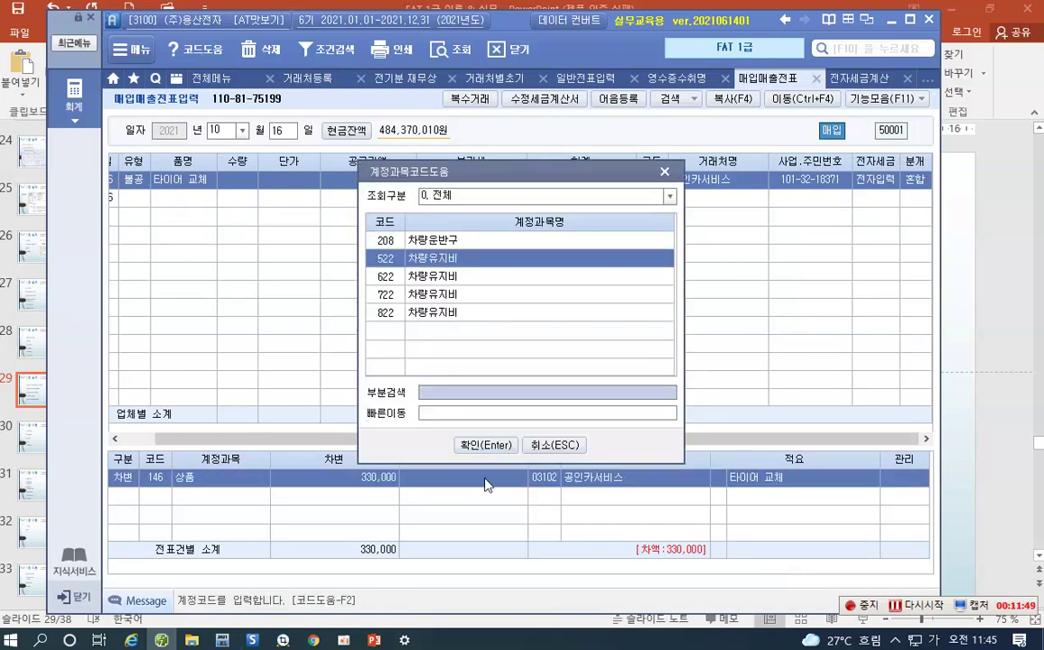
key("Return")
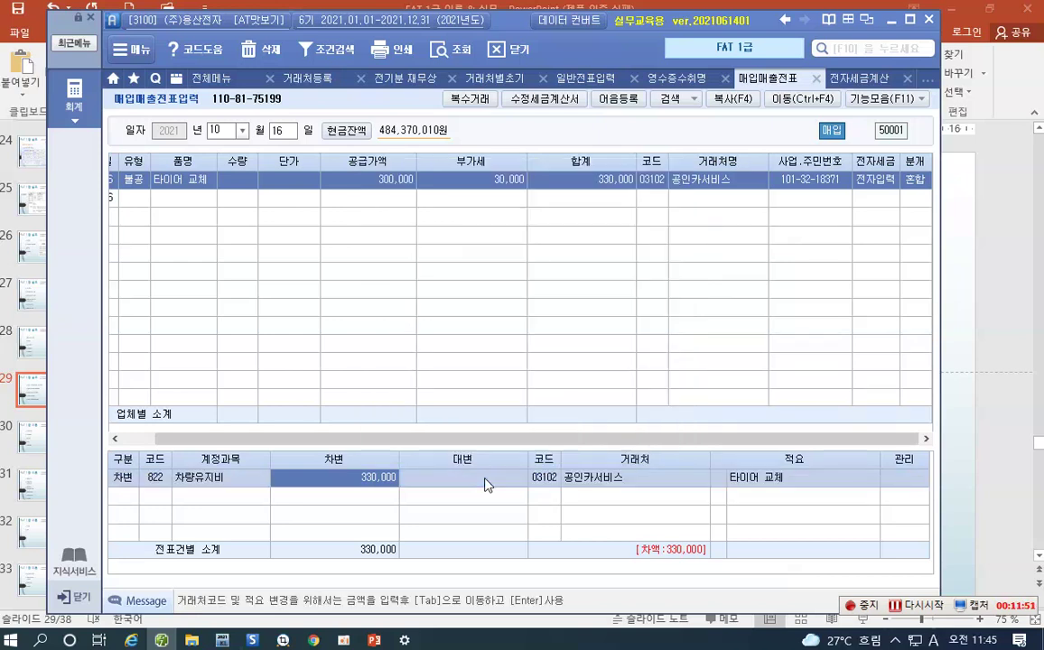
Add a credit line for account 253 미지급금 of 330,000 and complete the 타이어 교체 voucher
key("Return")
key("4")
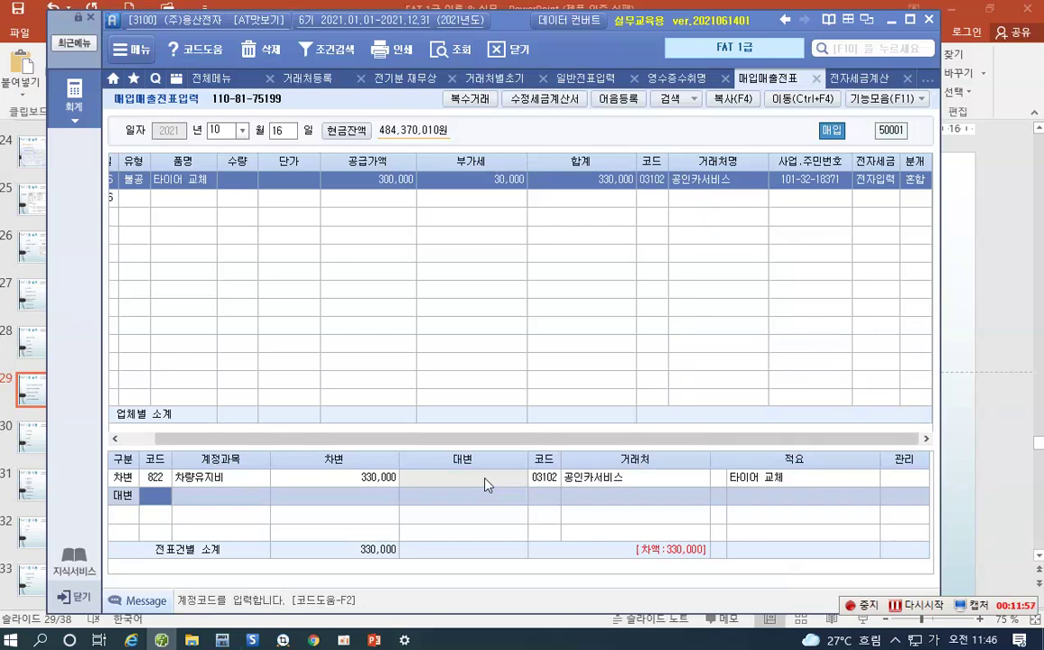
type("253")
key("Return")
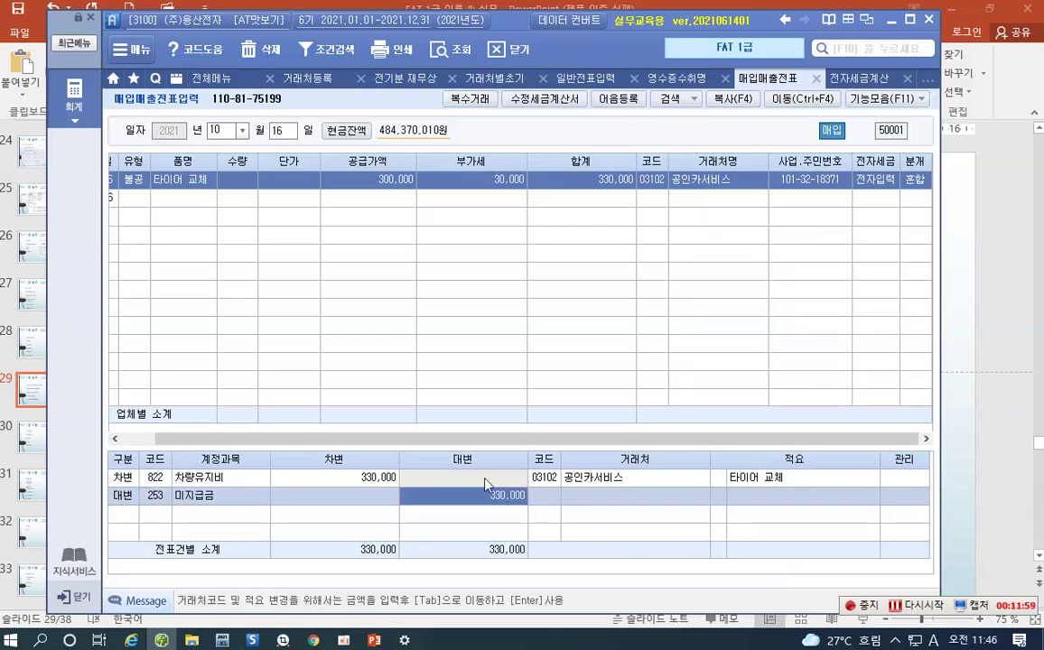
key("Return")
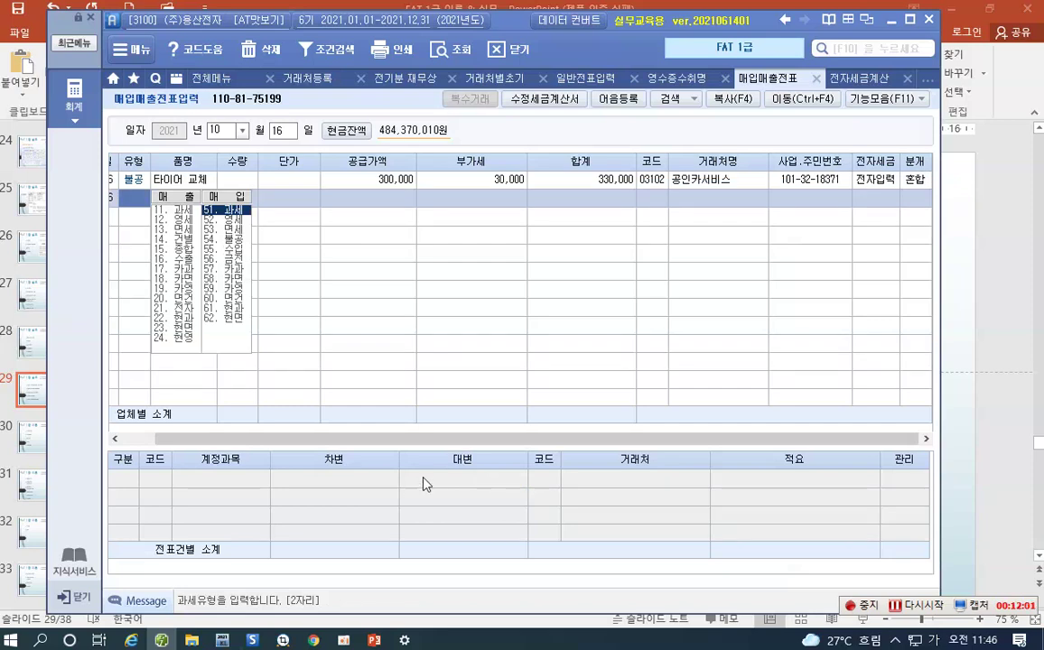
Reopen the 타이어 교체 voucher and mark its 불공 type, 공급가액 and 부가세 with red screen-pen rectangles
left_click(470, 179)
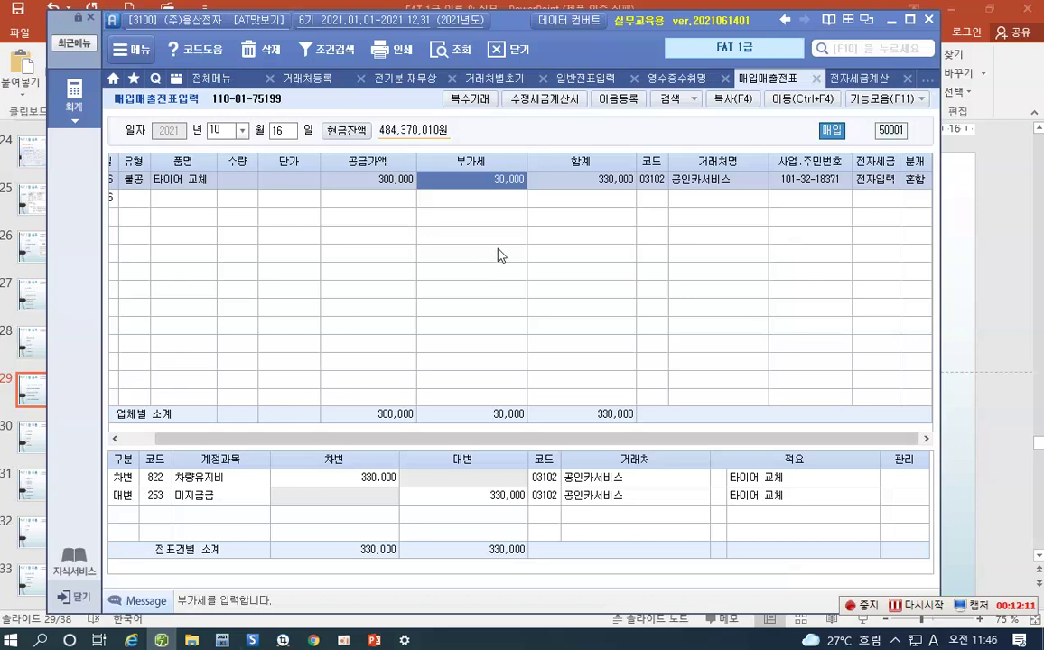
key("ctrl+1")
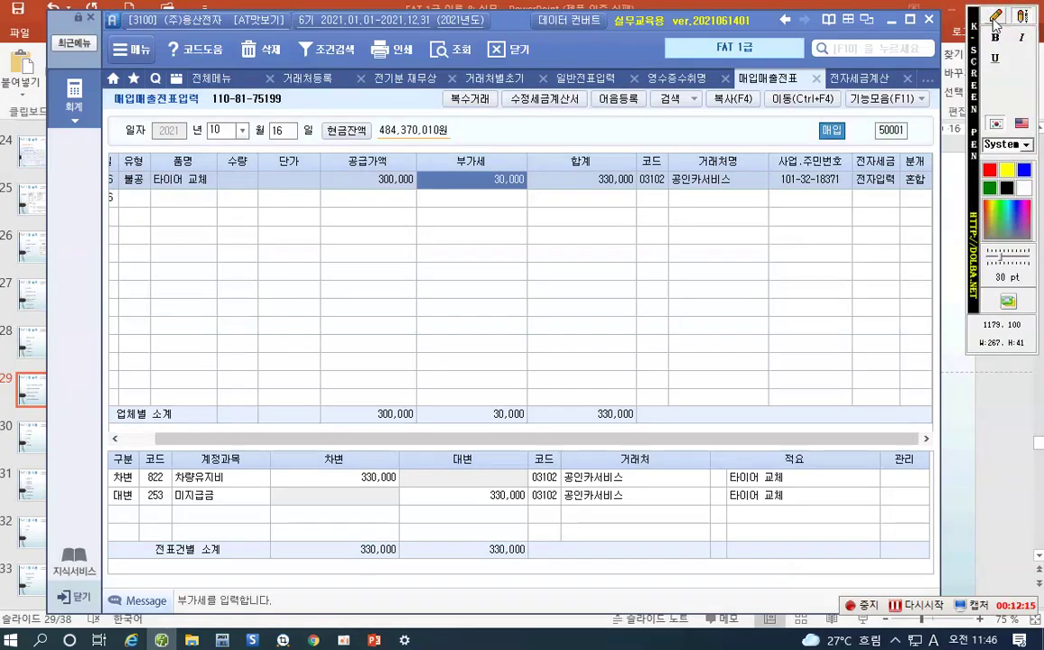
left_click(1021, 82)
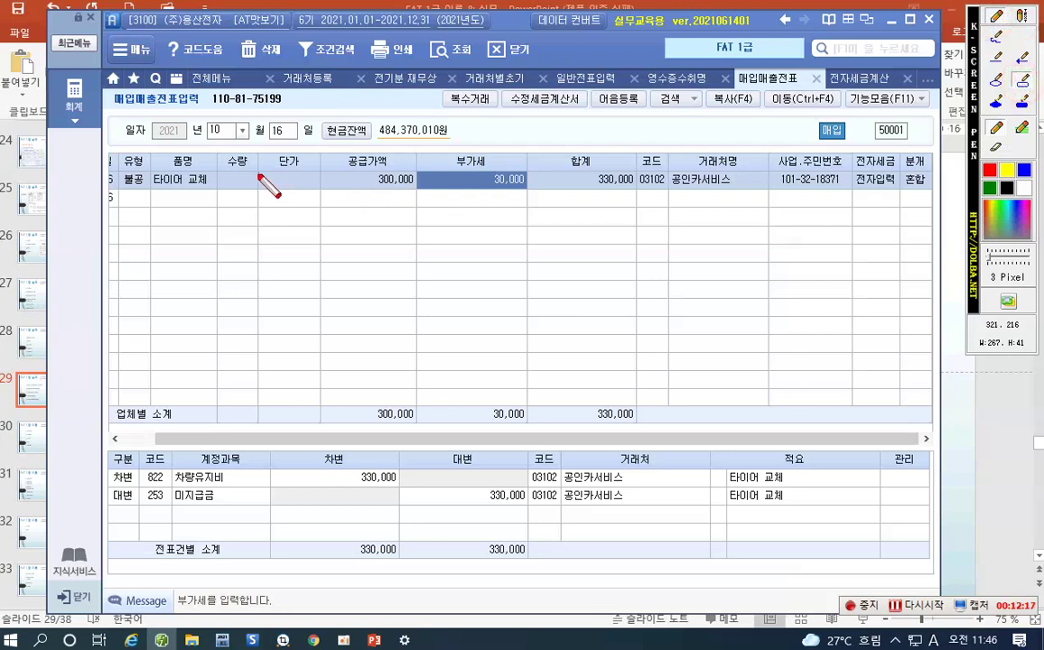
left_click_drag(117, 166, 151, 193)
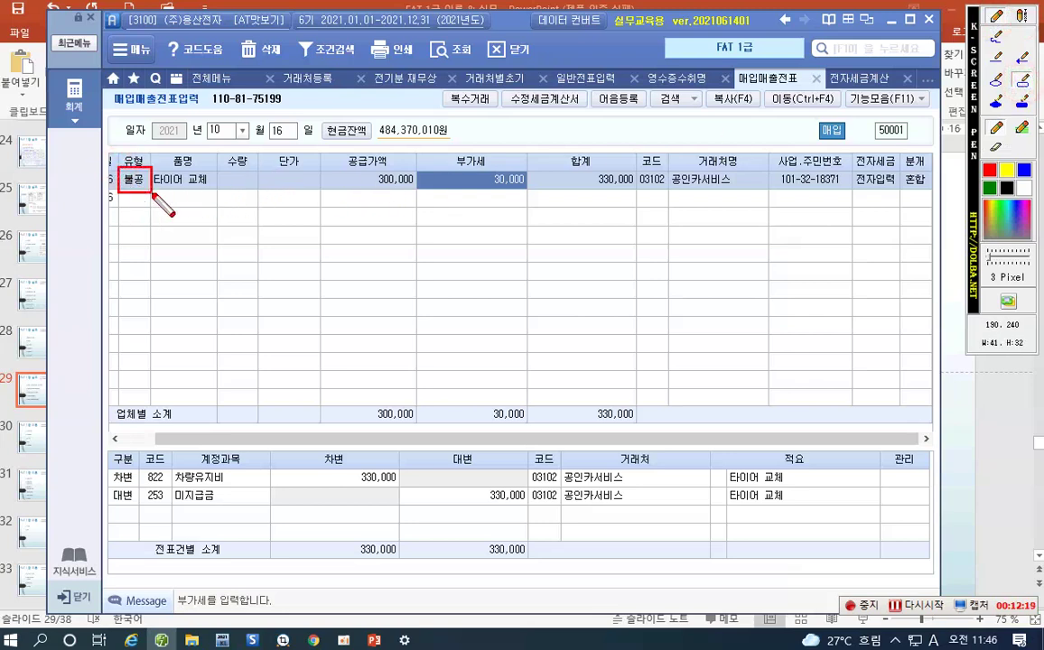
left_click_drag(320, 152, 417, 190)
left_click_drag(417, 151, 527, 193)
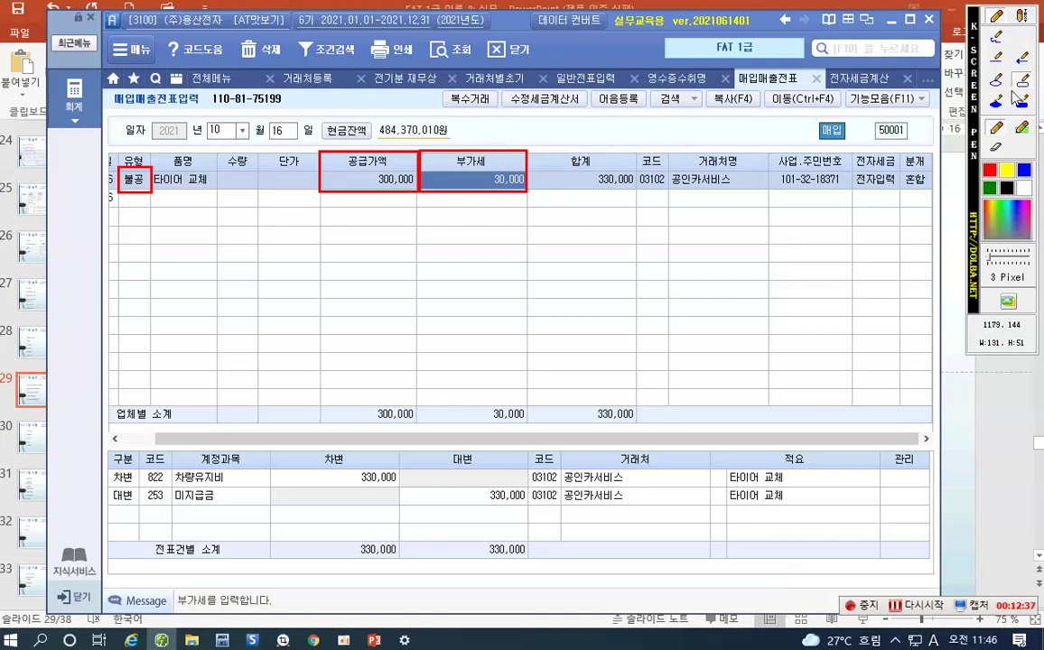
Draw red arrows from the 공급가액 and 부가세 amounts to the 차량유지비 debit, and clear the screen annotations
left_click(1025, 59)
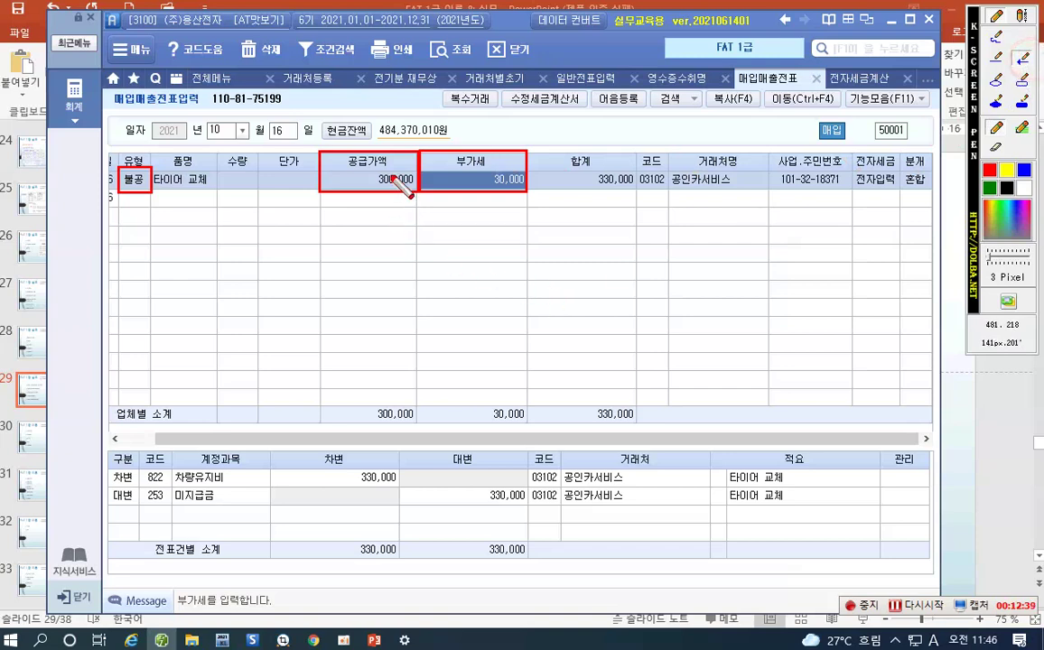
left_click_drag(386, 180, 367, 460)
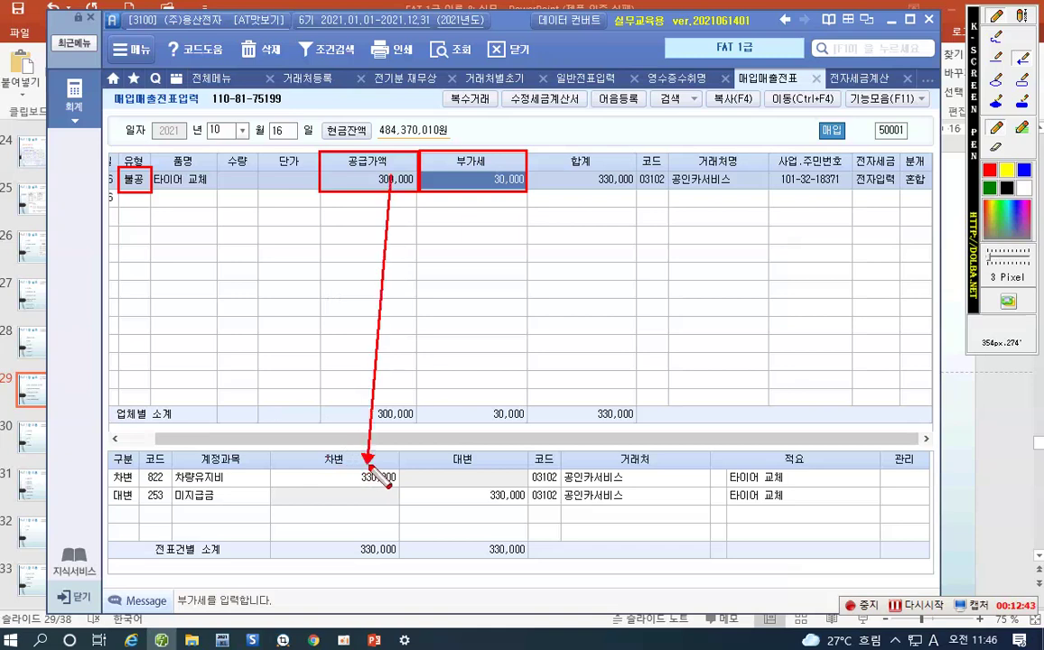
mouse_move(492, 177)
left_mouse_down()
mouse_move(410, 275)
mouse_move(361, 402)
mouse_move(373, 460)
left_mouse_up()
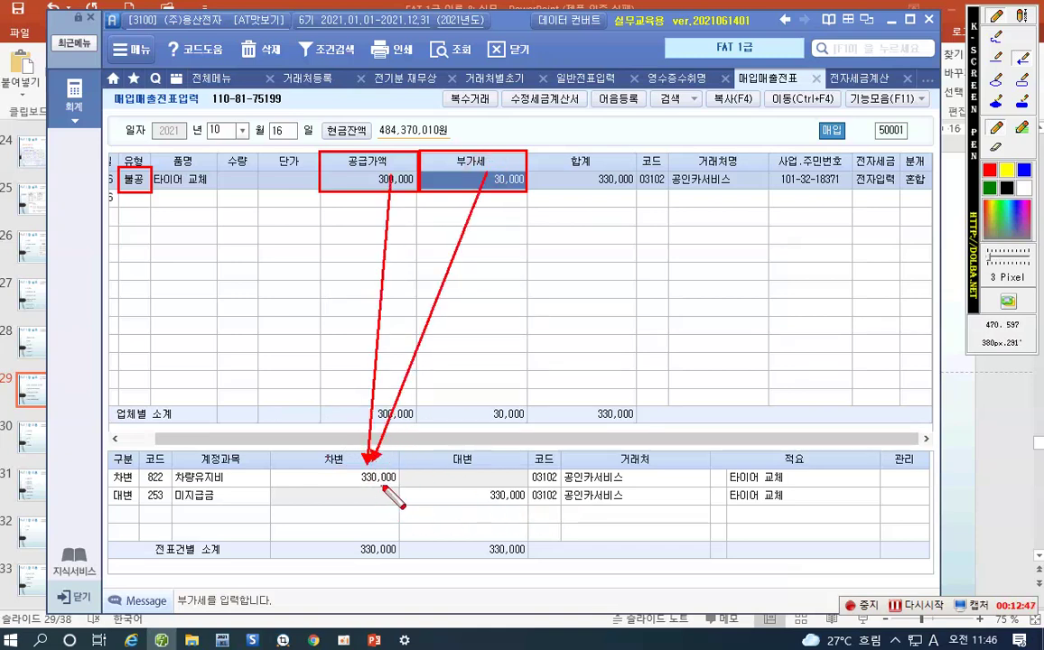
left_click(431, 345)
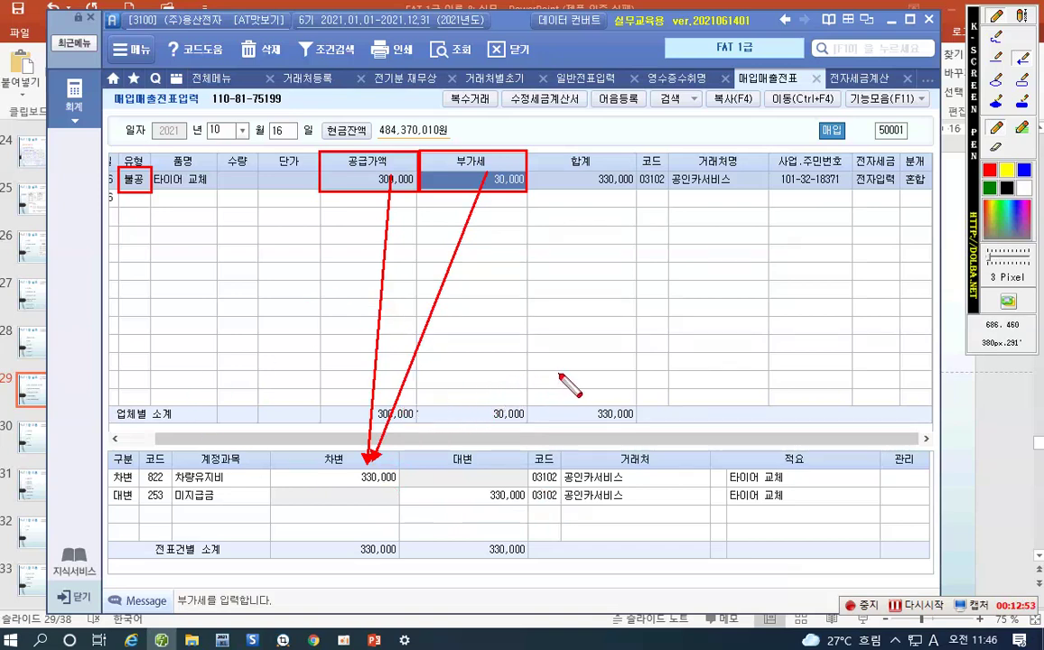
key("Escape")
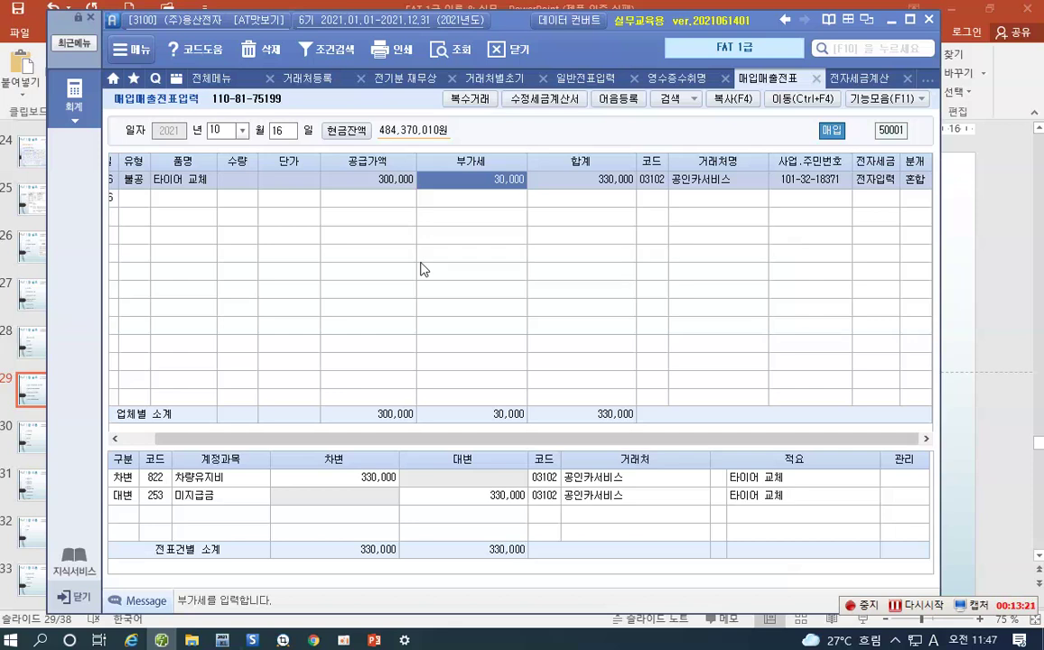
Start an October 24 sales voucher of type 카과 with 현대카드사 as the credit card company
left_click(278, 133)
type("24")
key("Return")
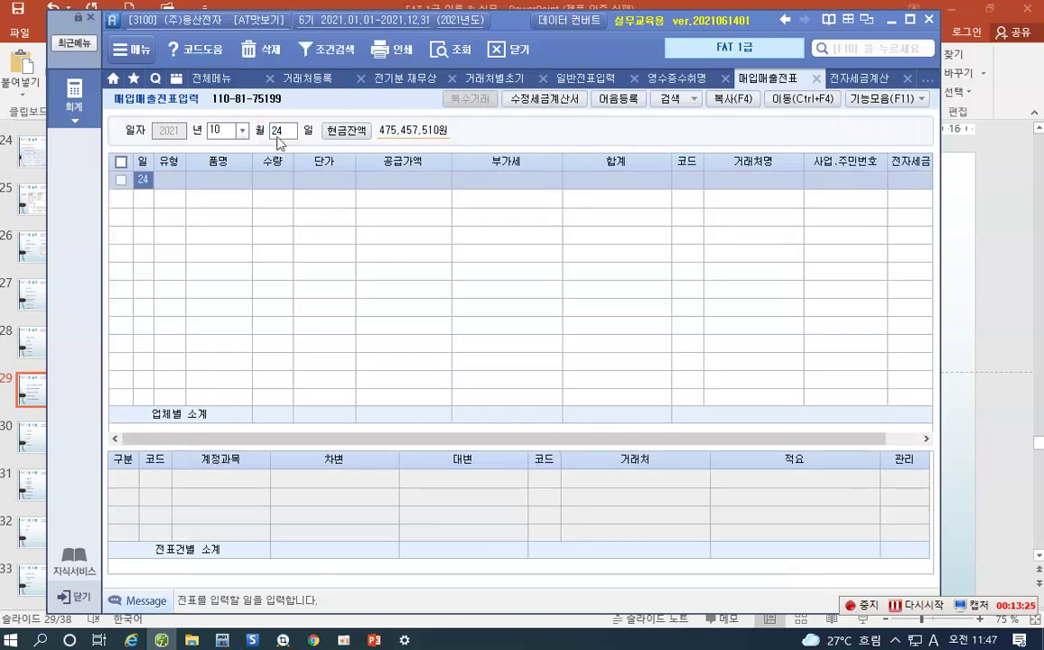
key("Return")
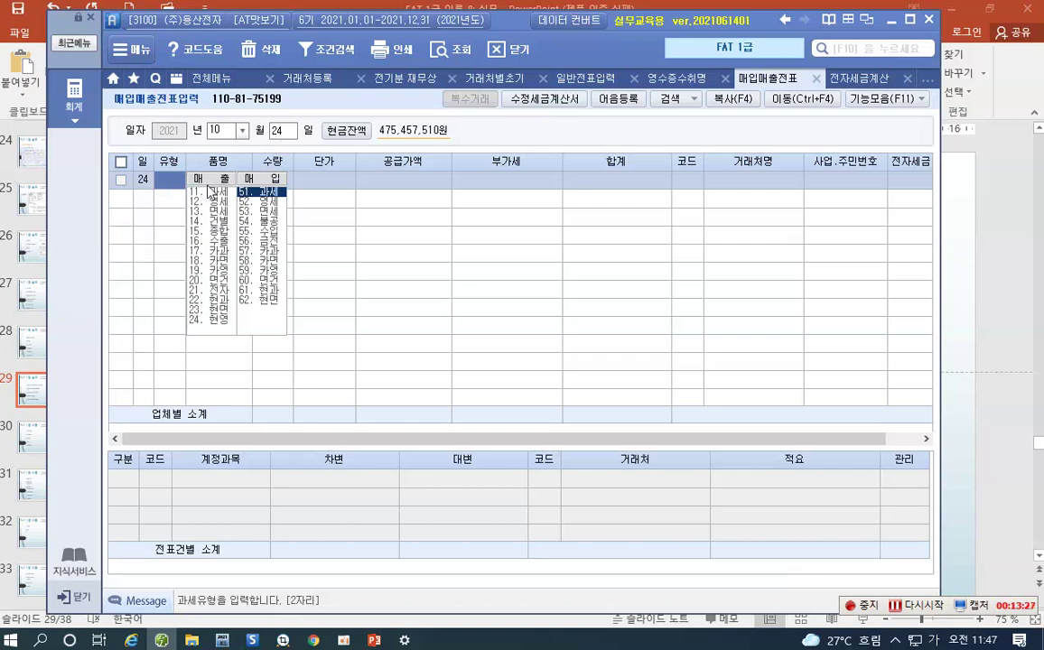
left_click(205, 253)
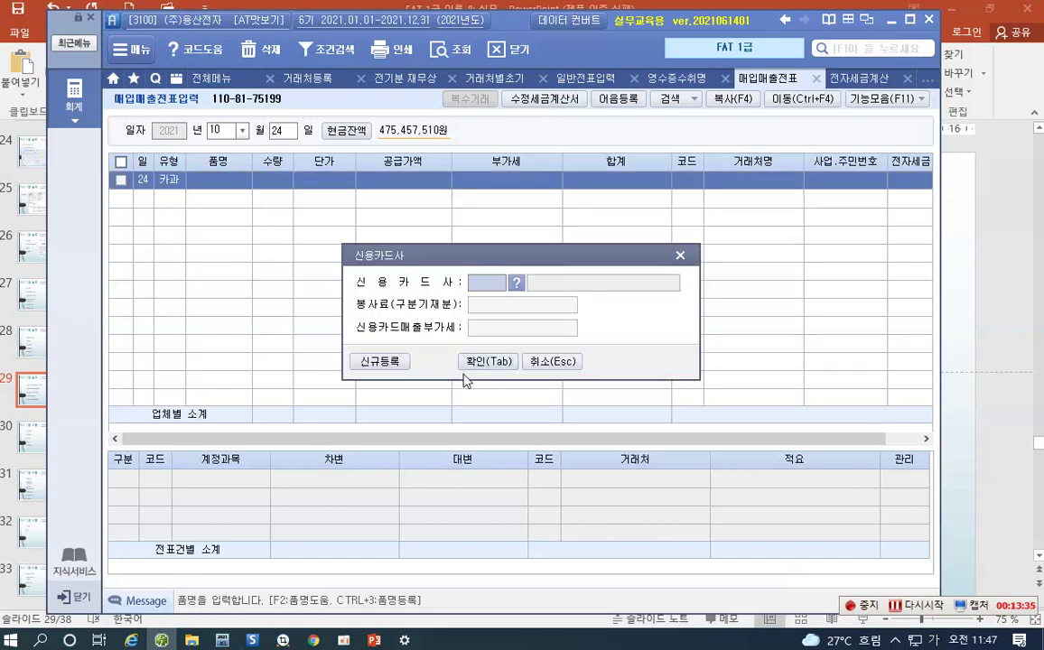
key("F2")
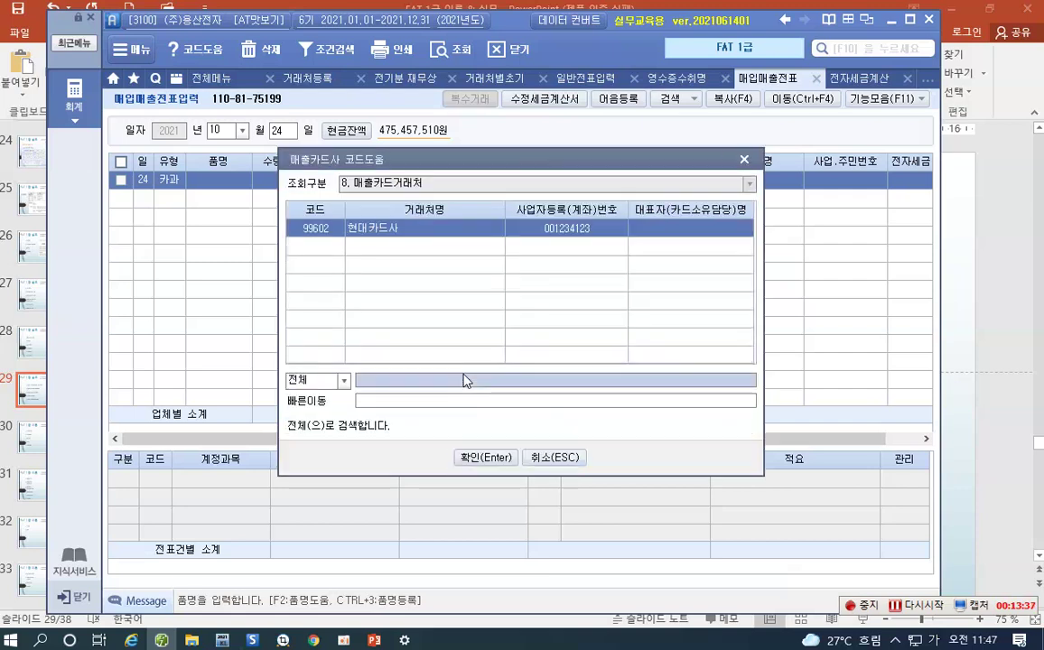
key("Return")
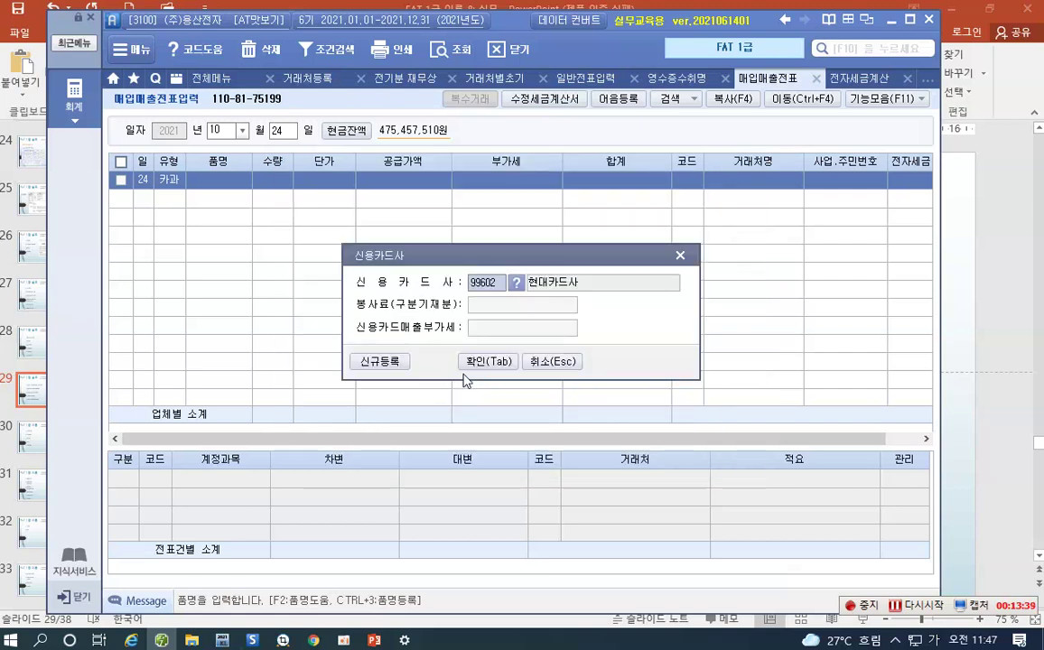
key("Tab")
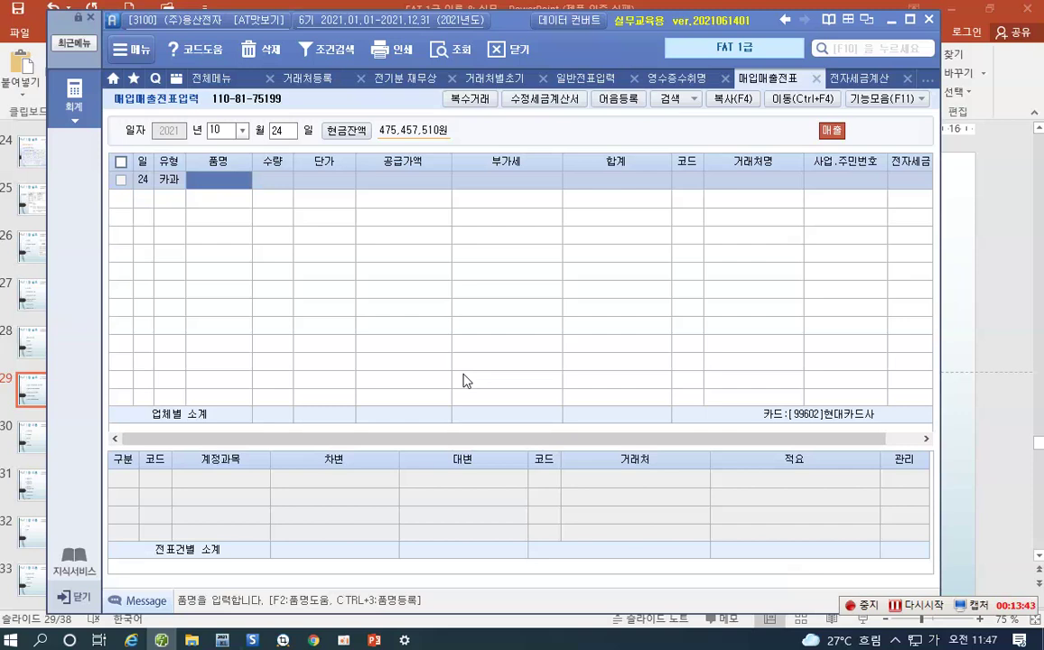
Enter the item 컴퓨터 with a VAT-inclusive amount of 572,000 on the card sale
type("컴퓨터")
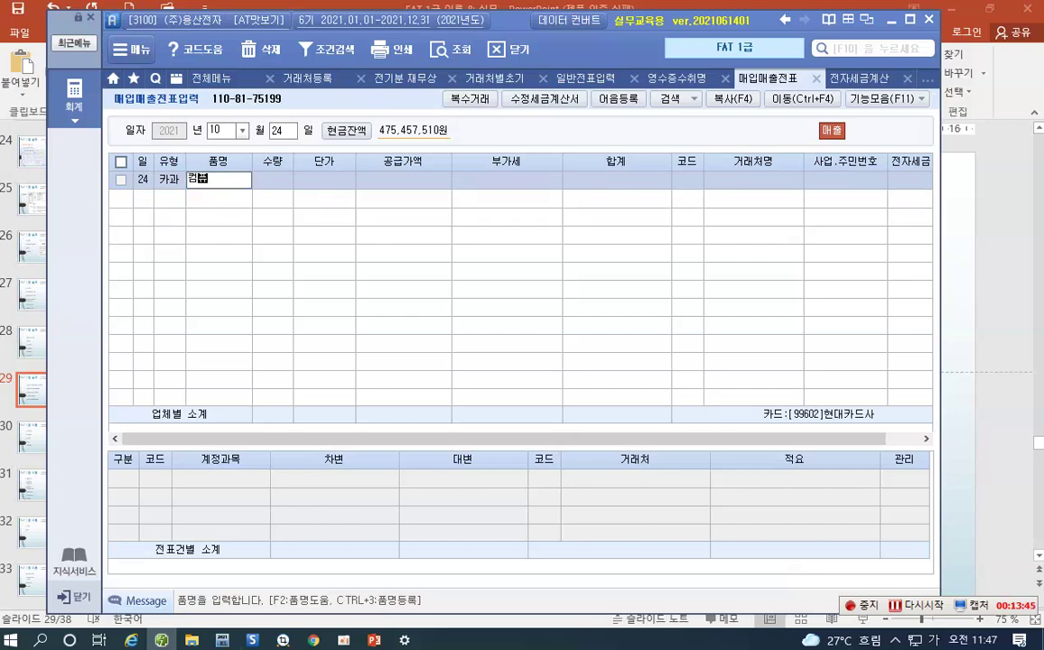
key("Return")
key("Return")
key("Return")
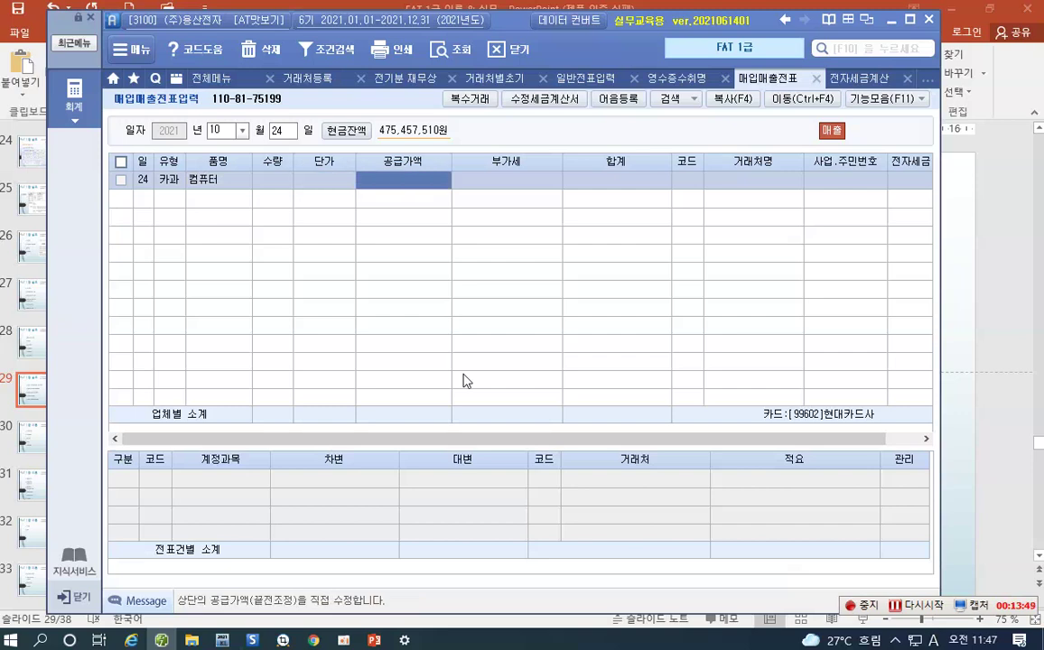
type("57")
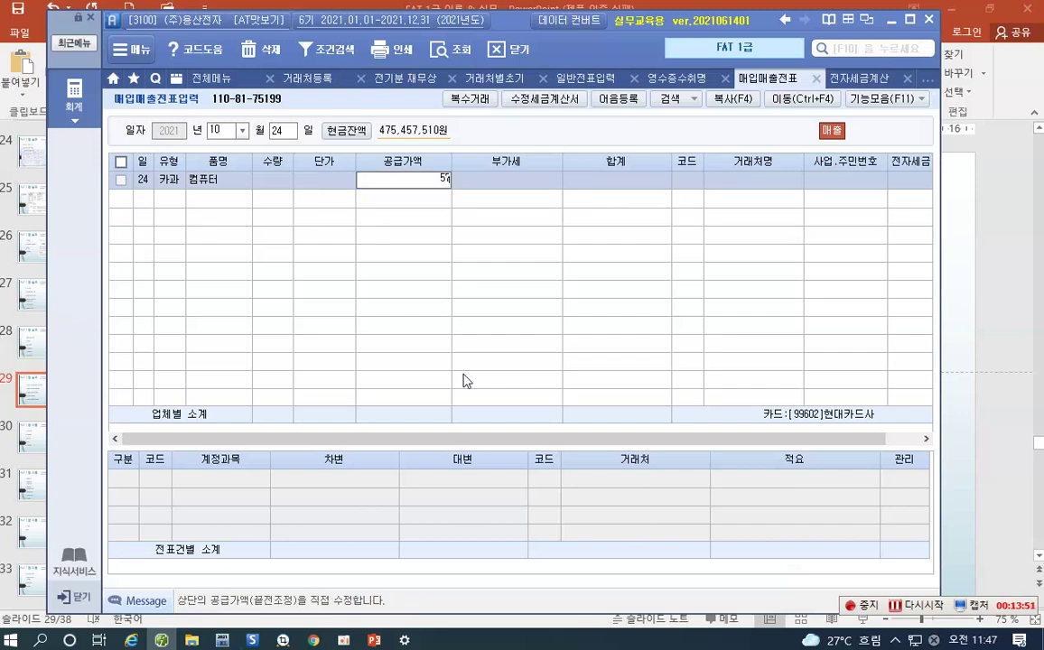
type("4000")
key("Return")
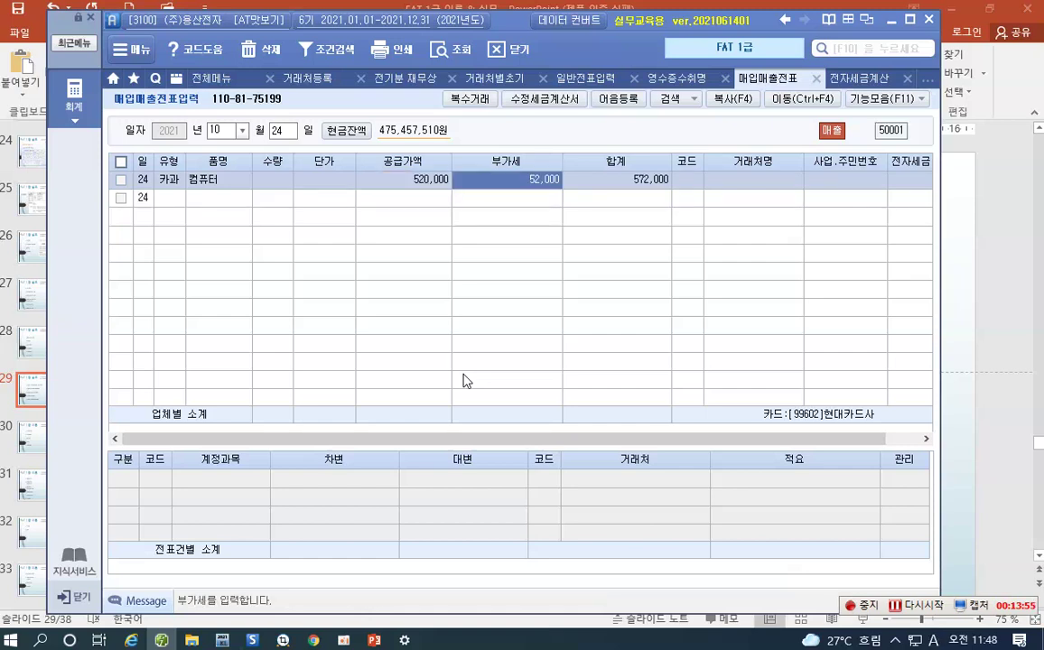
key("Return")
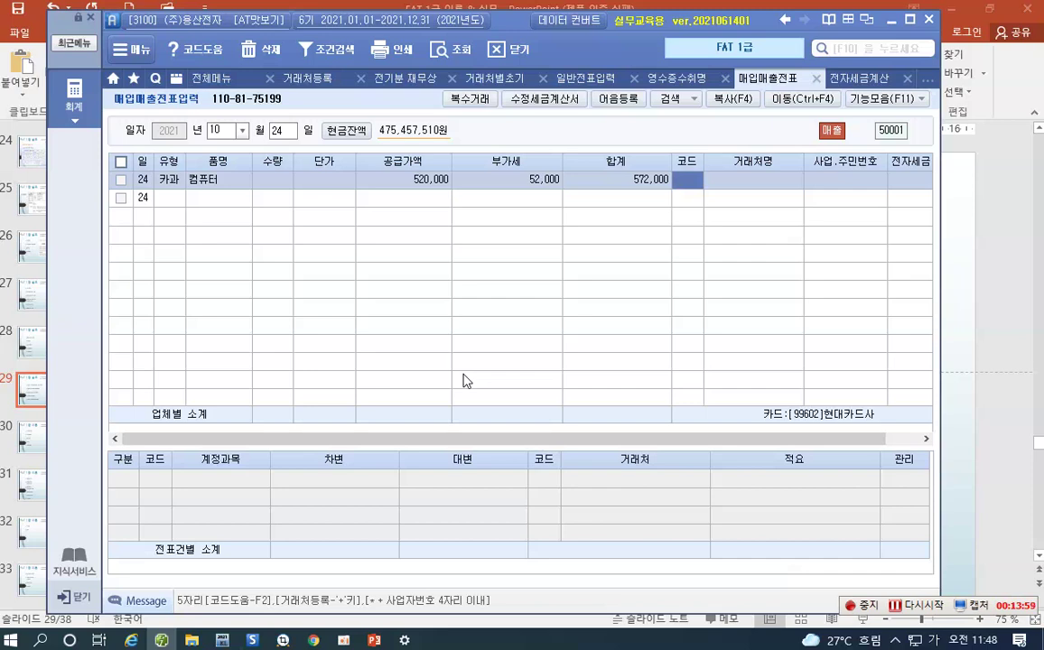
Look up (주)효안상사 and set it as the card sale's customer, leaving the electronic tax field blank
key("F2")
type("허렐")
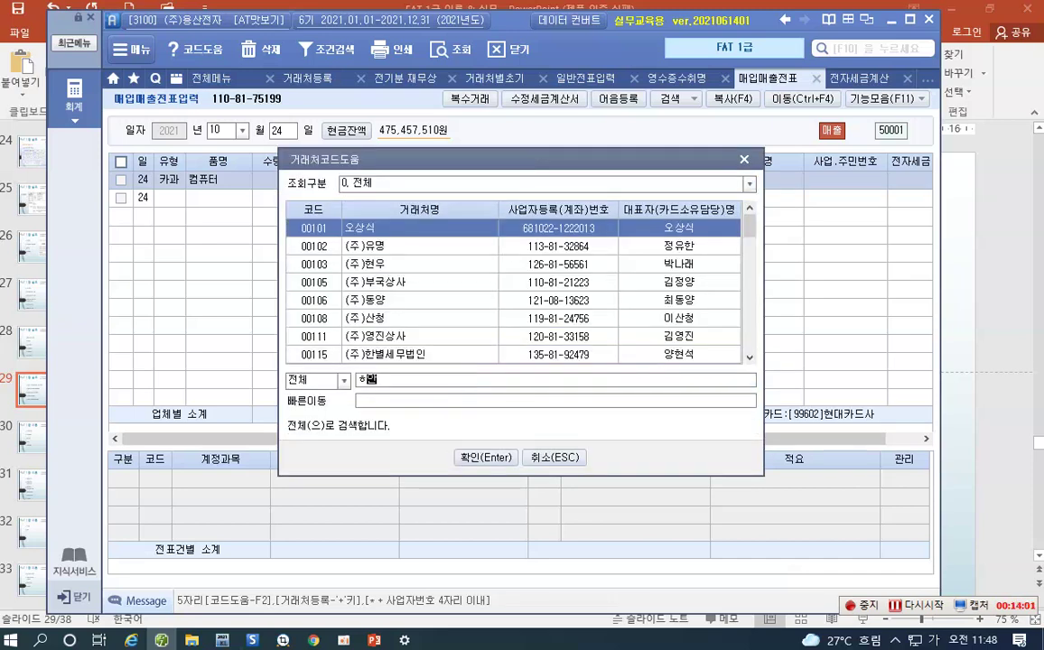
key("BackSpace")
key("BackSpace")
key("BackSpace")
key("BackSpace")
type("호안")
key("Return")
key("Return")
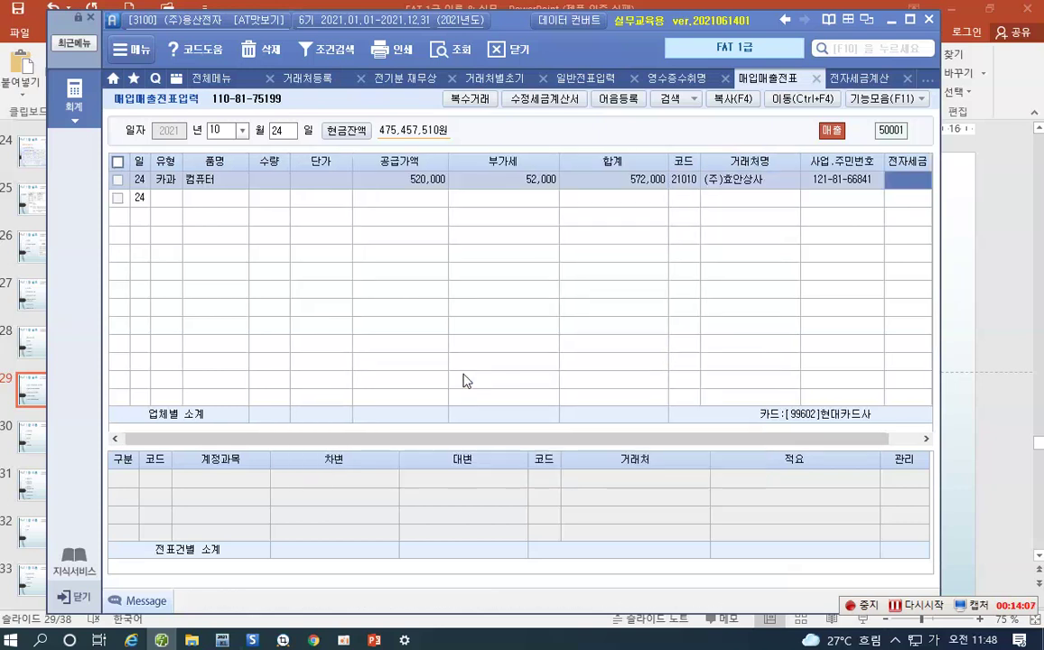
key("Return")
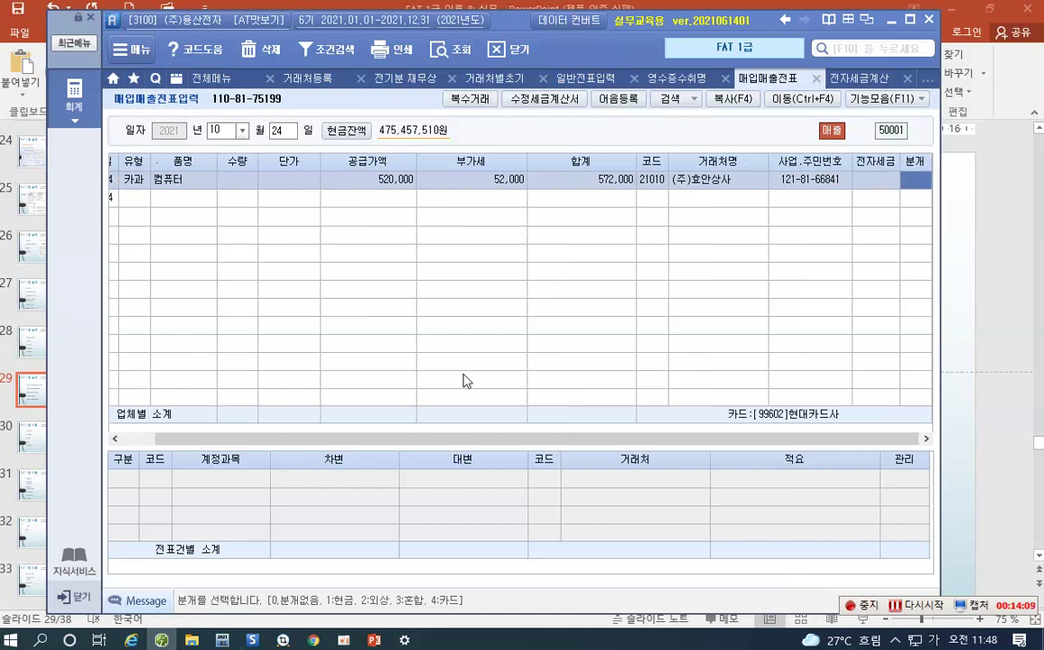
Set the card sale's journal type to 카드 and select its 외상매출금 debit line
type("4")
key("Return")
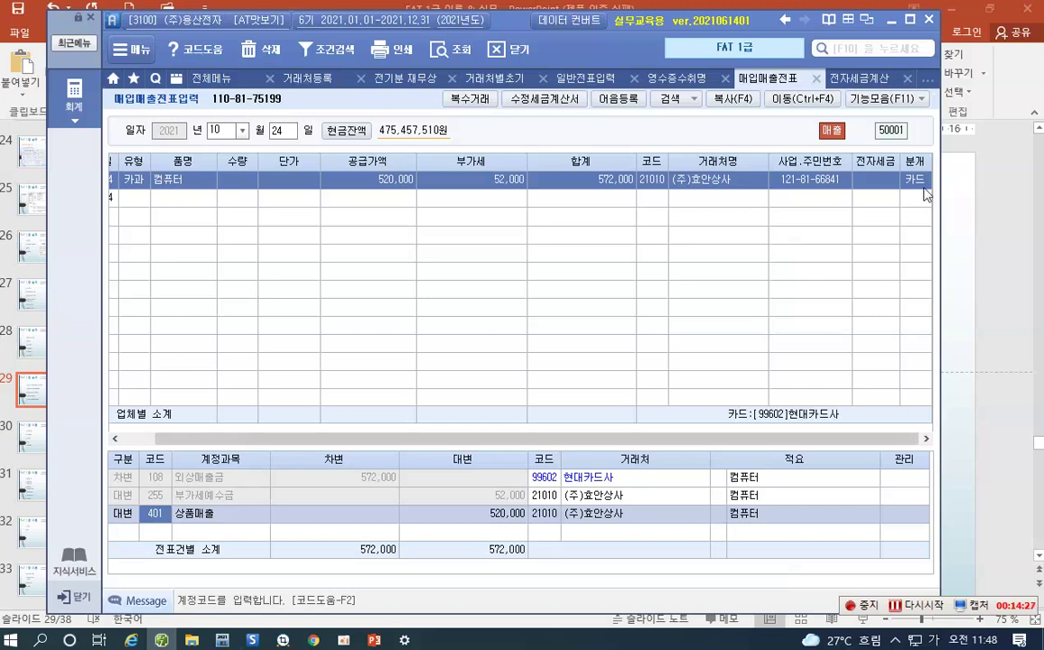
left_click(209, 478)
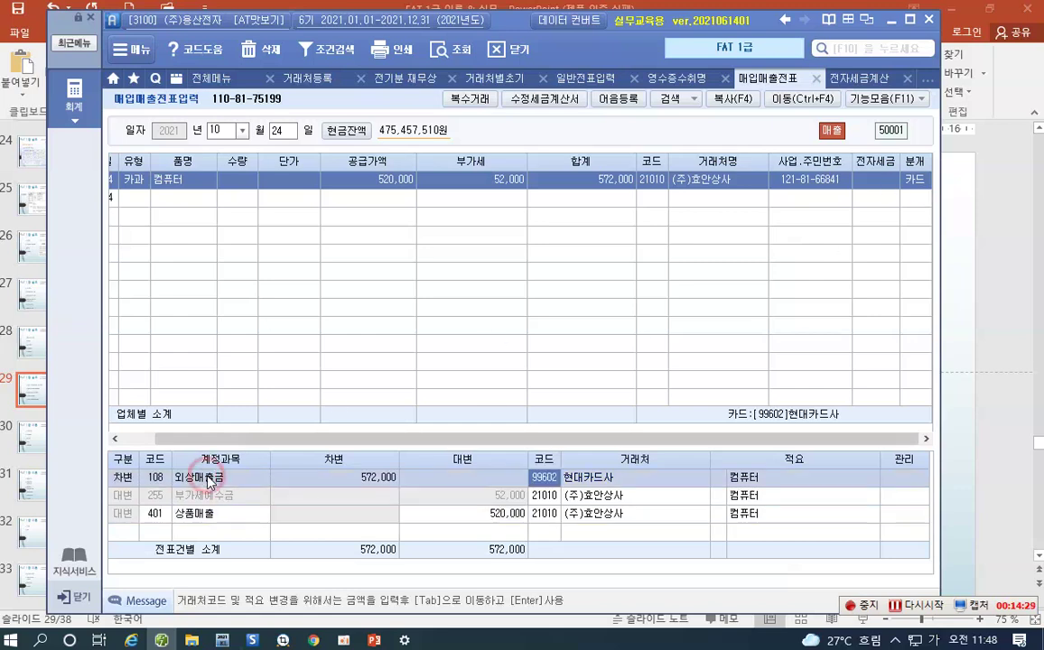
left_click(158, 480)
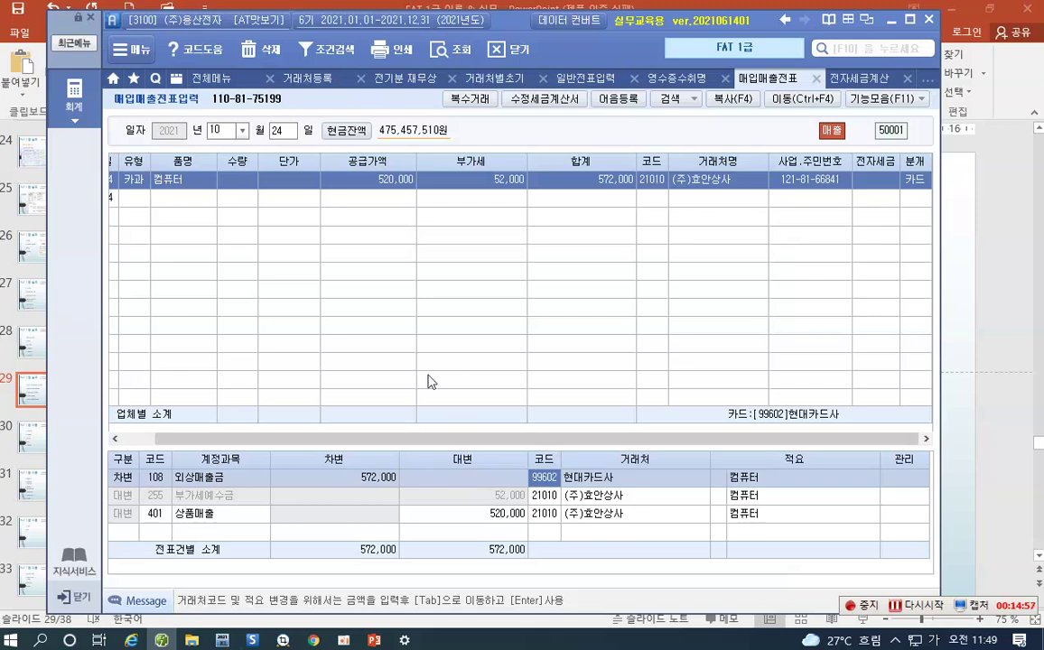
Open 부가가치세신고서 for April to June 2021 as 정기신고 and load the saved return data
left_click(421, 344)
left_click(509, 317)
left_click(74, 113)
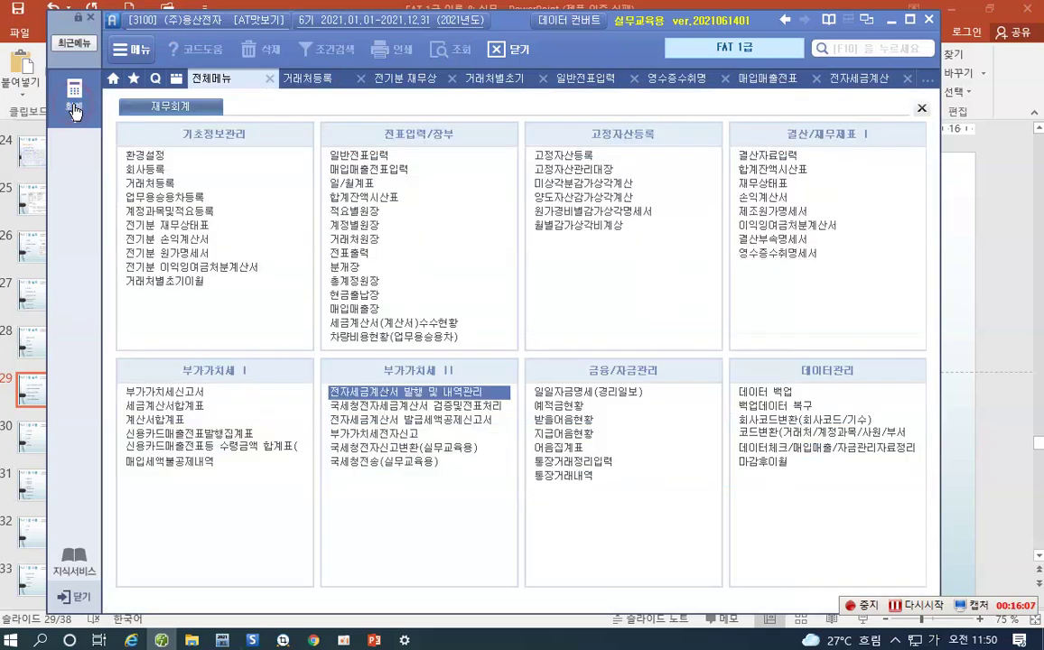
left_click(188, 393)
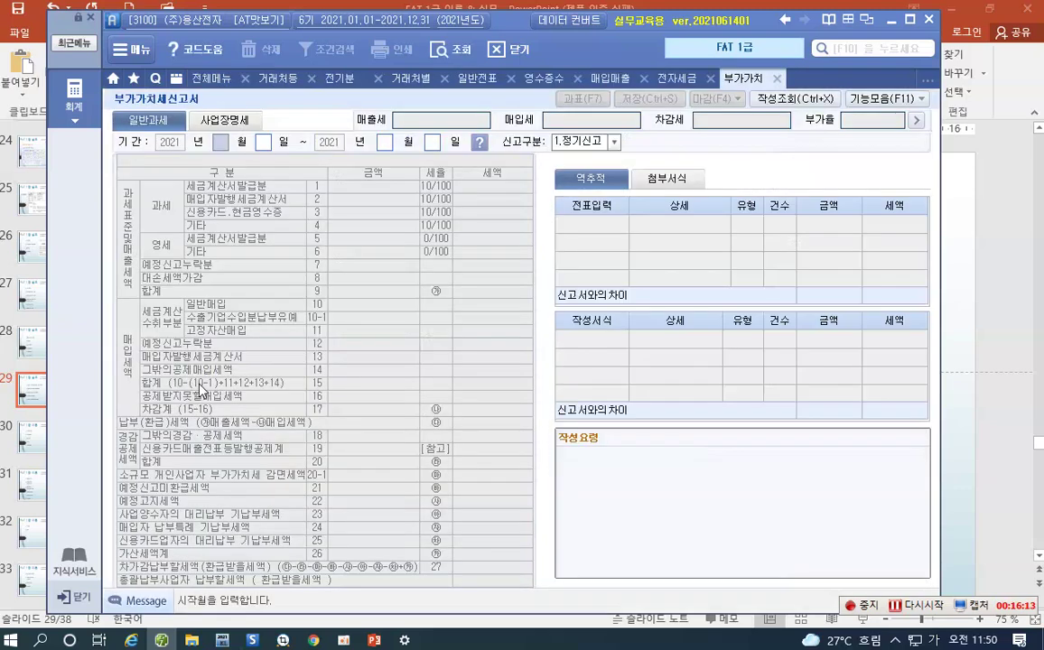
type("04")
key("Return")
key("Return")
type("06")
key("Return")
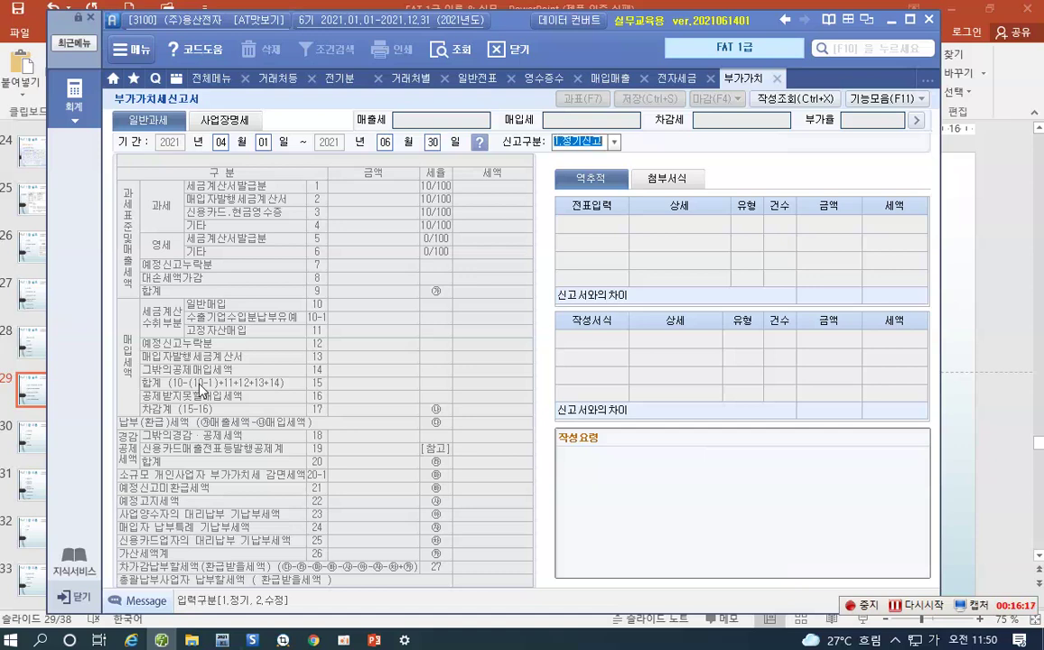
key("Return")
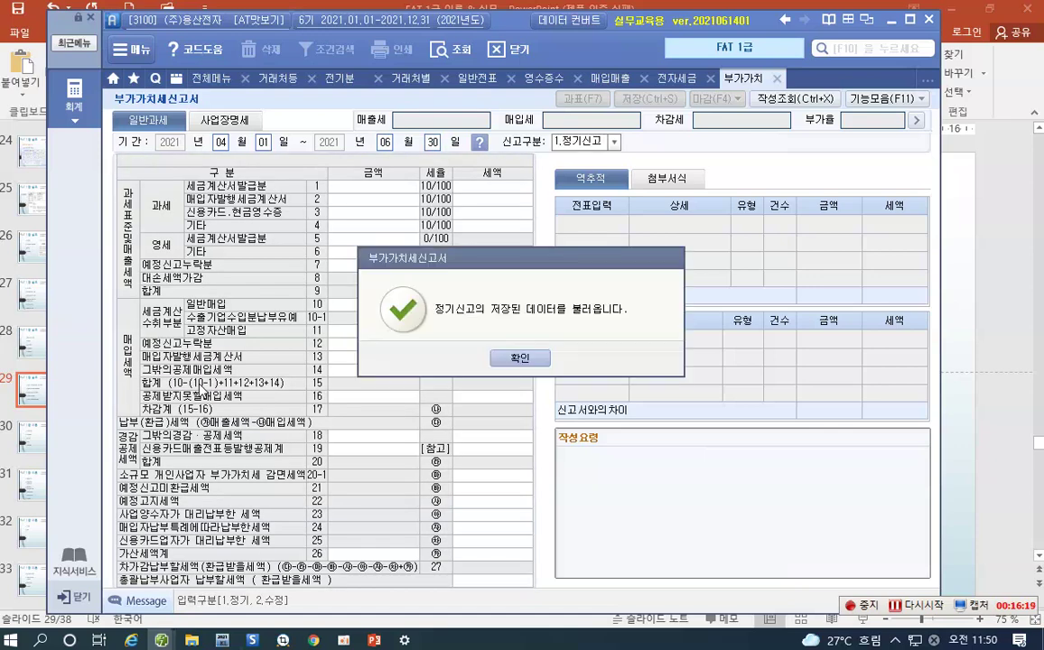
left_click(509, 360)
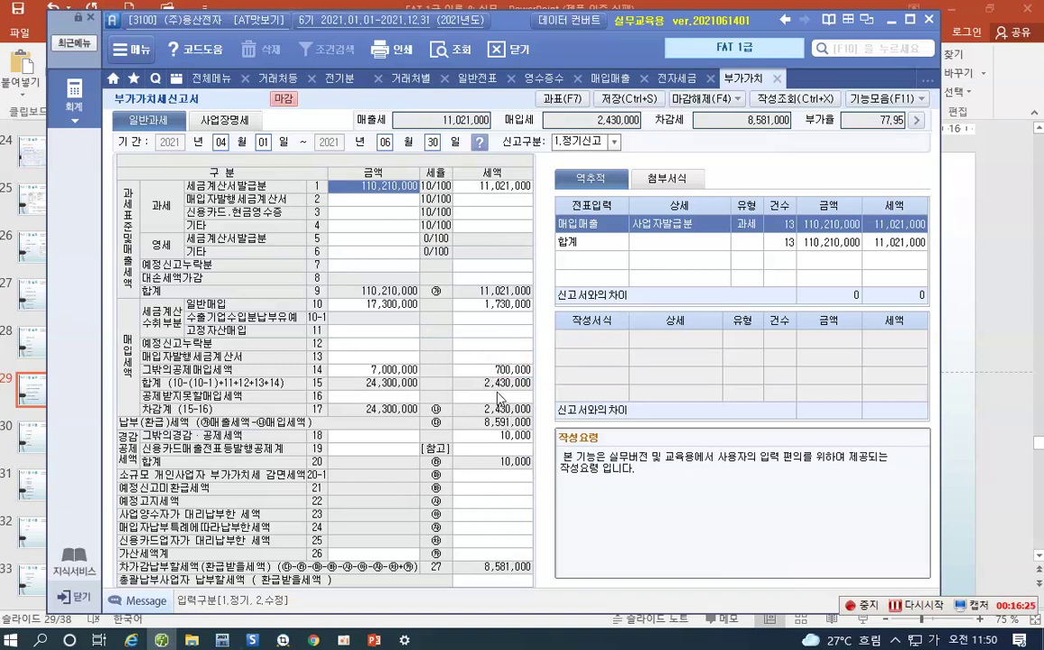
Mark the 세액 amounts of the sales tax 합계 and the purchase tax 차감계 with red screen-pen rectangles
mouse_move(1029, 77)
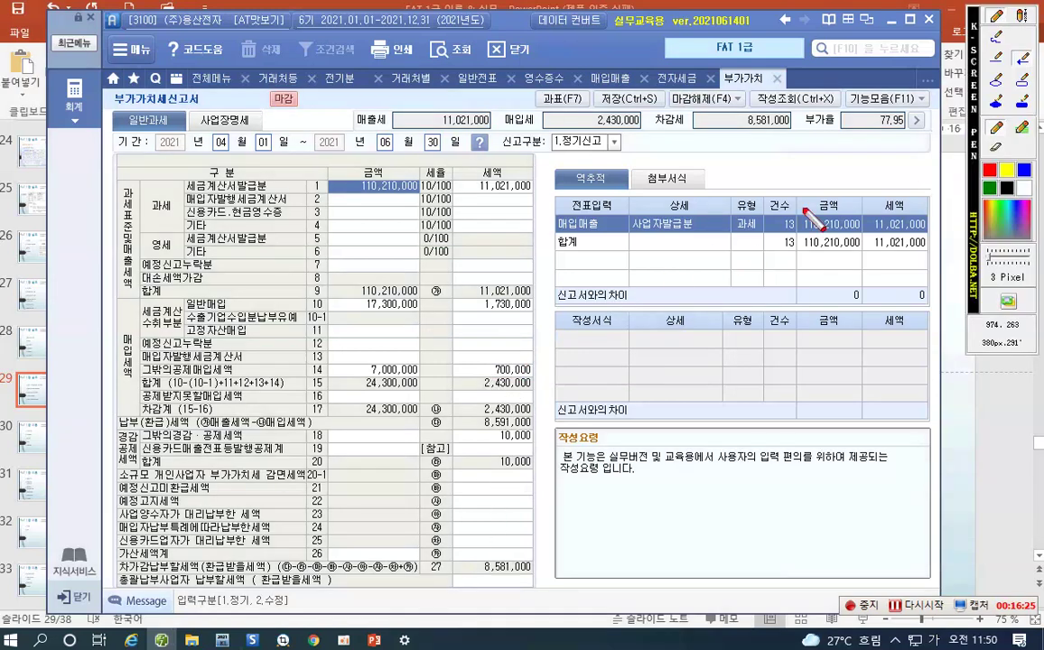
left_click(1022, 81)
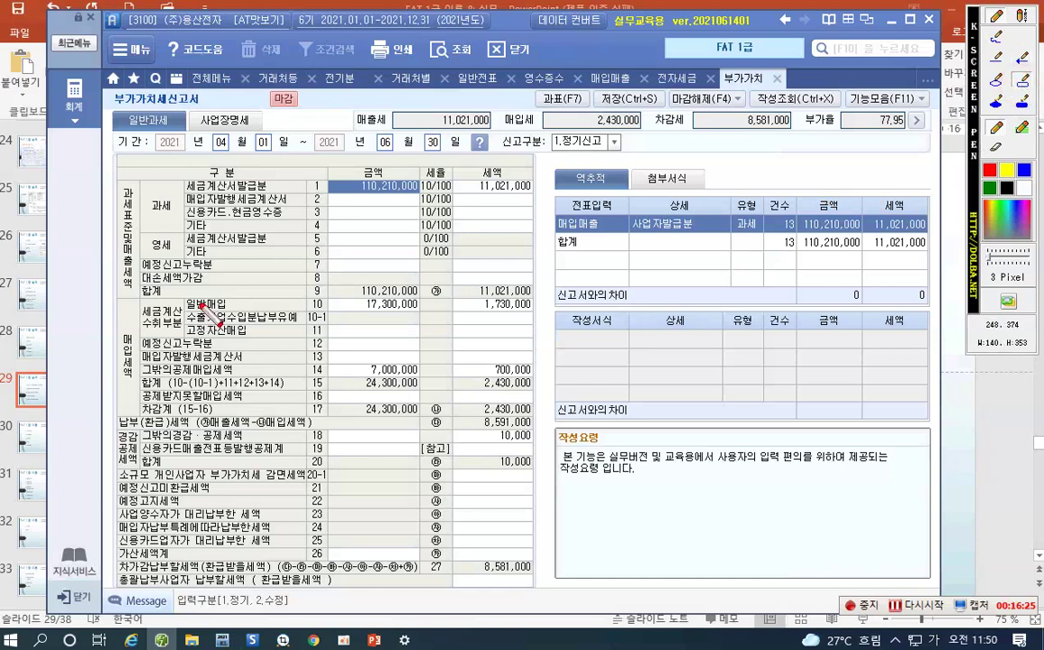
left_click(453, 280)
left_click_drag(453, 281, 535, 301)
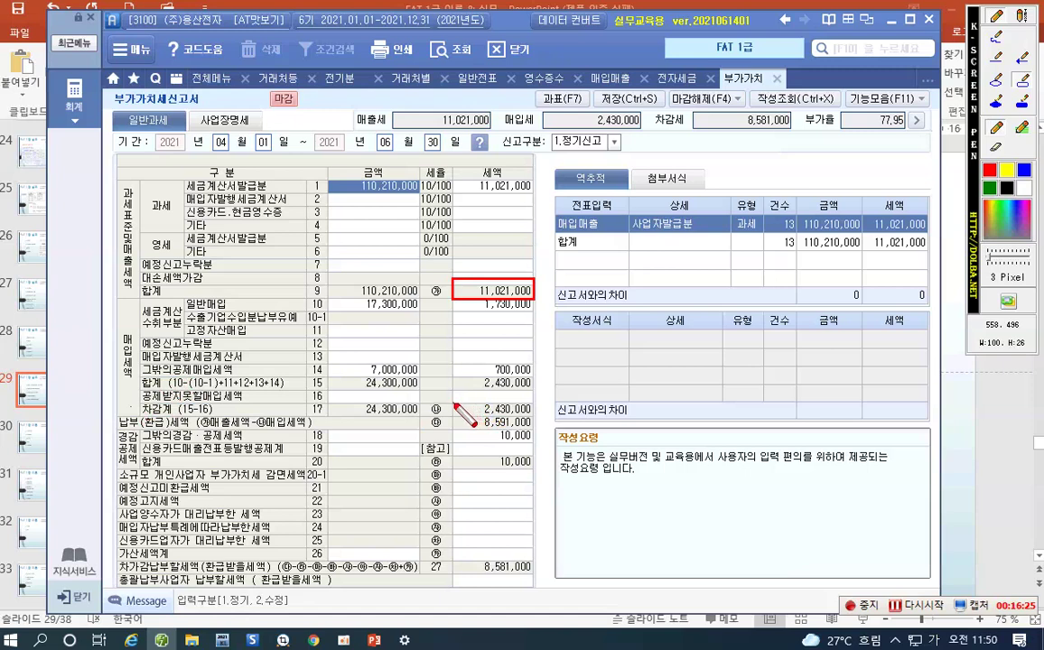
left_click_drag(453, 403, 531, 418)
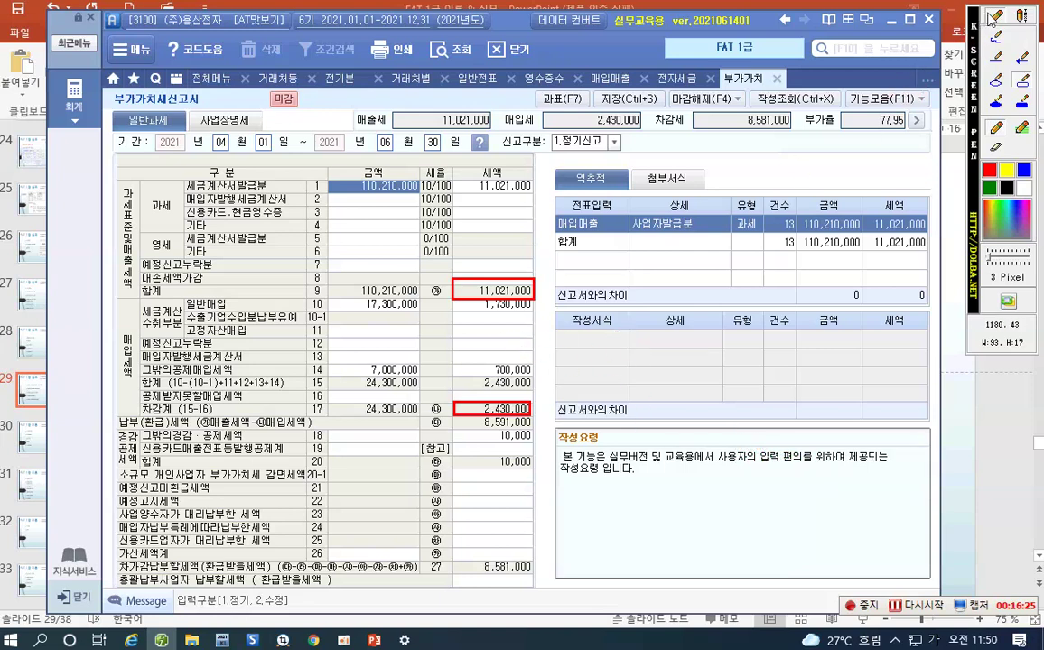
Add the red screen-pen text "(차) 부가세예수금 11,021,000" above the VAT return table
left_click(1022, 15)
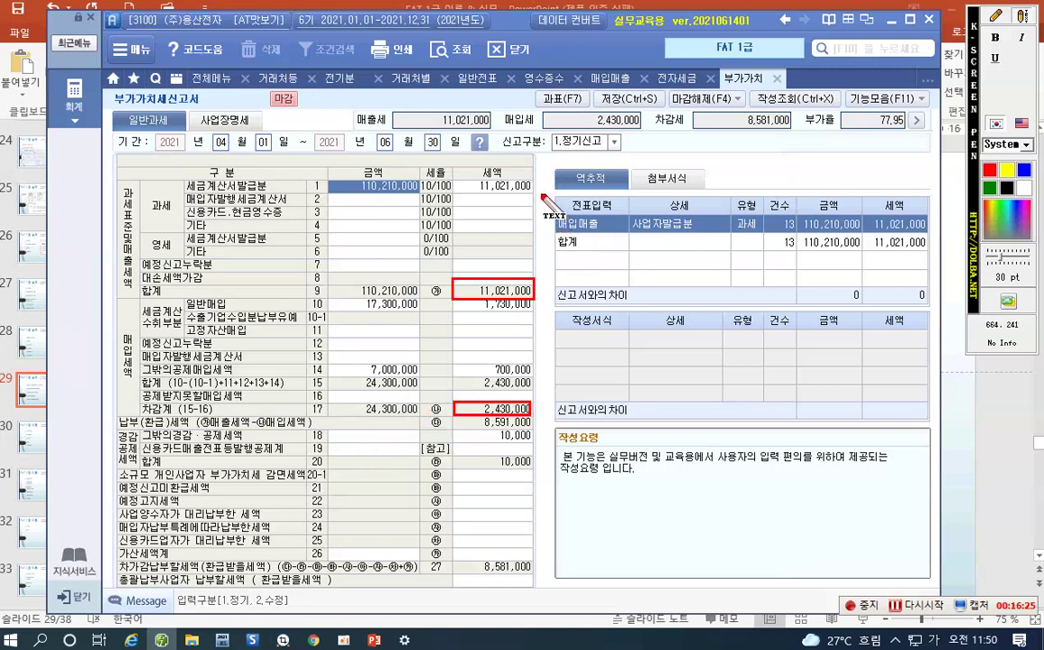
left_click(281, 174)
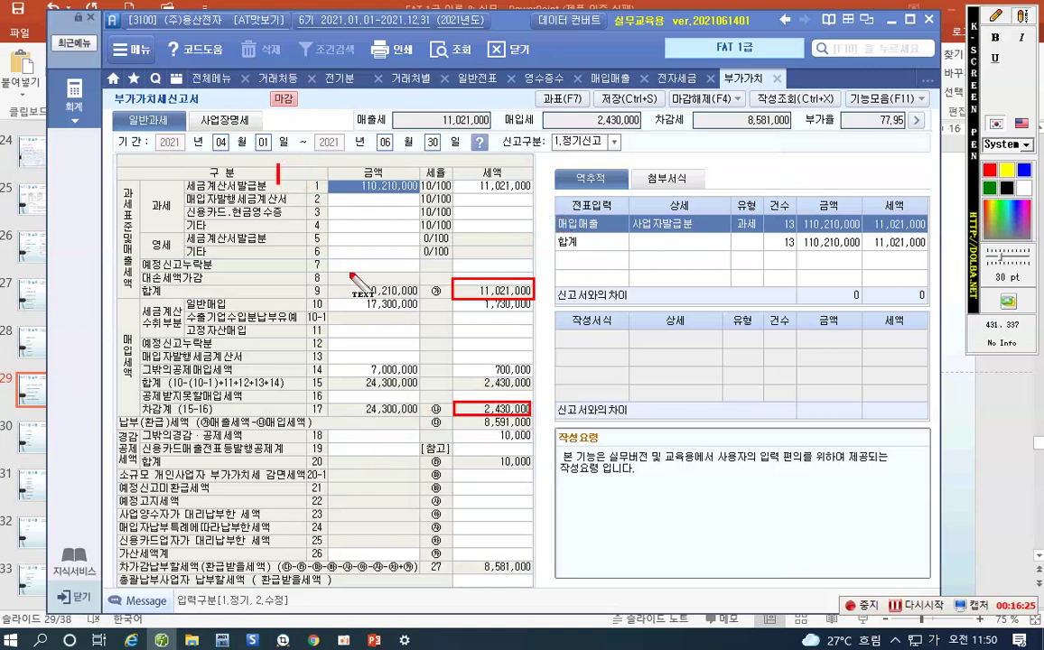
type("ㅊㅏ] 부가")
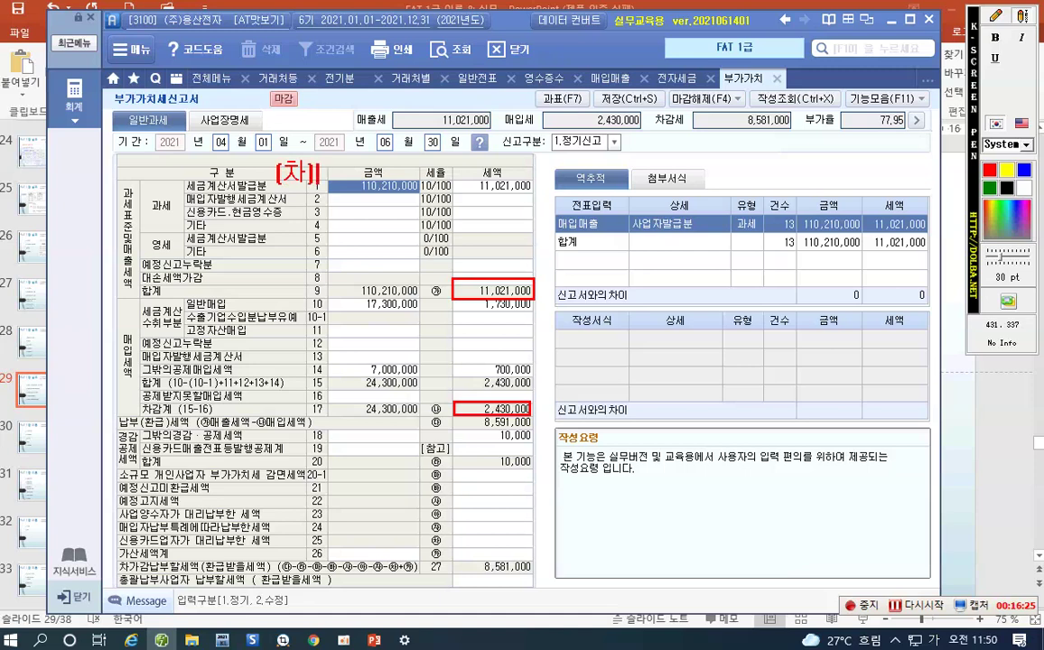
type("세예수금")
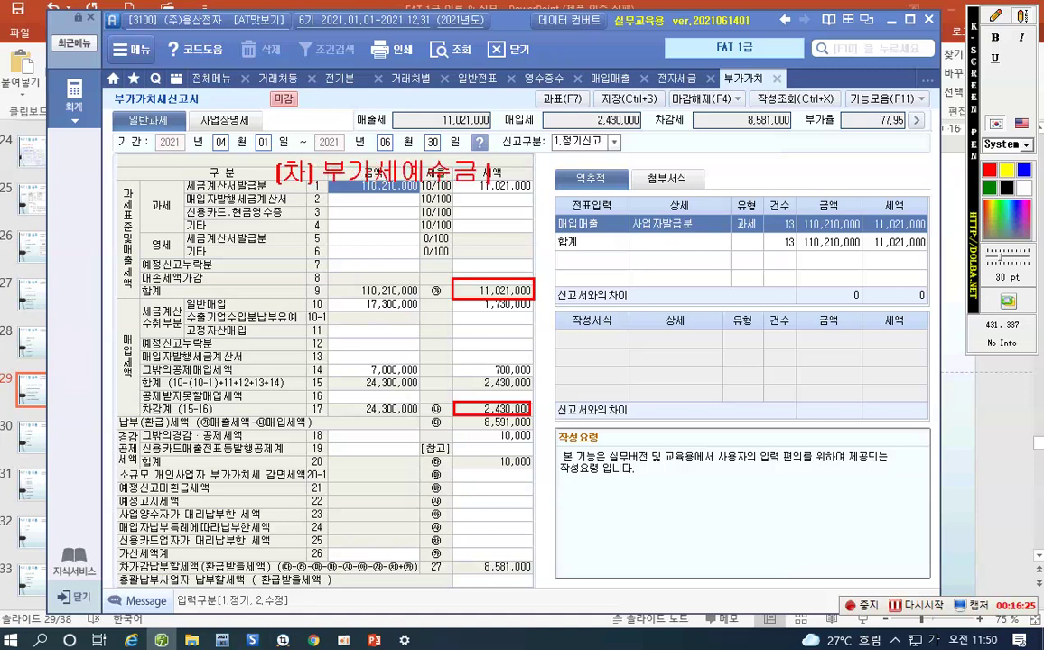
type("]11,021,000")
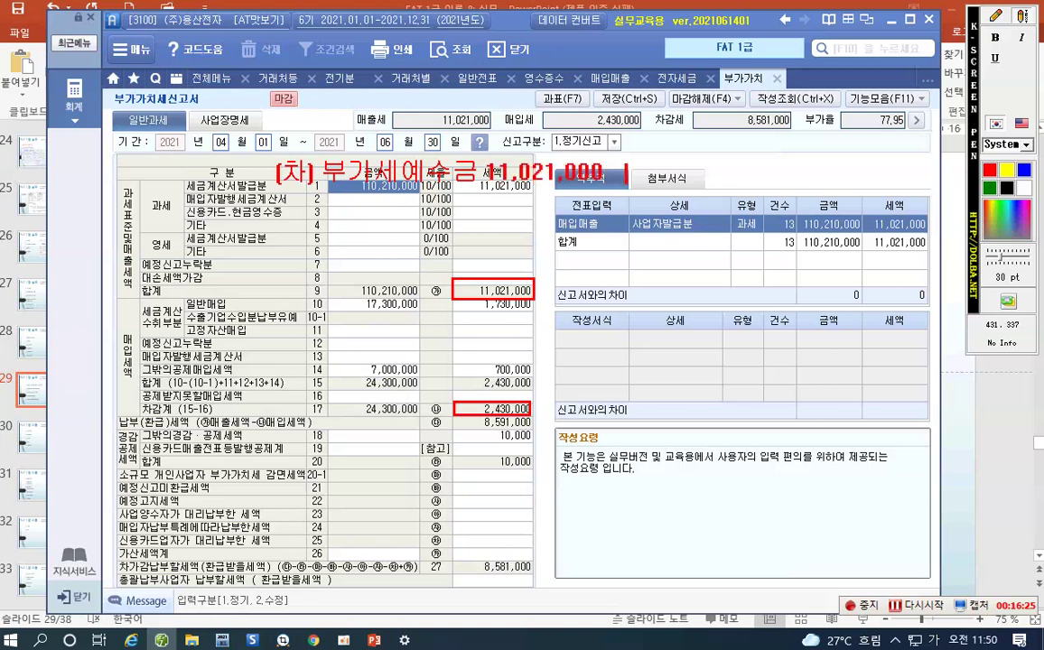
Continue the red journal entry text with the credit line "(대) 부가세대급금 2,430,000"
type(" (대)부가셍그")
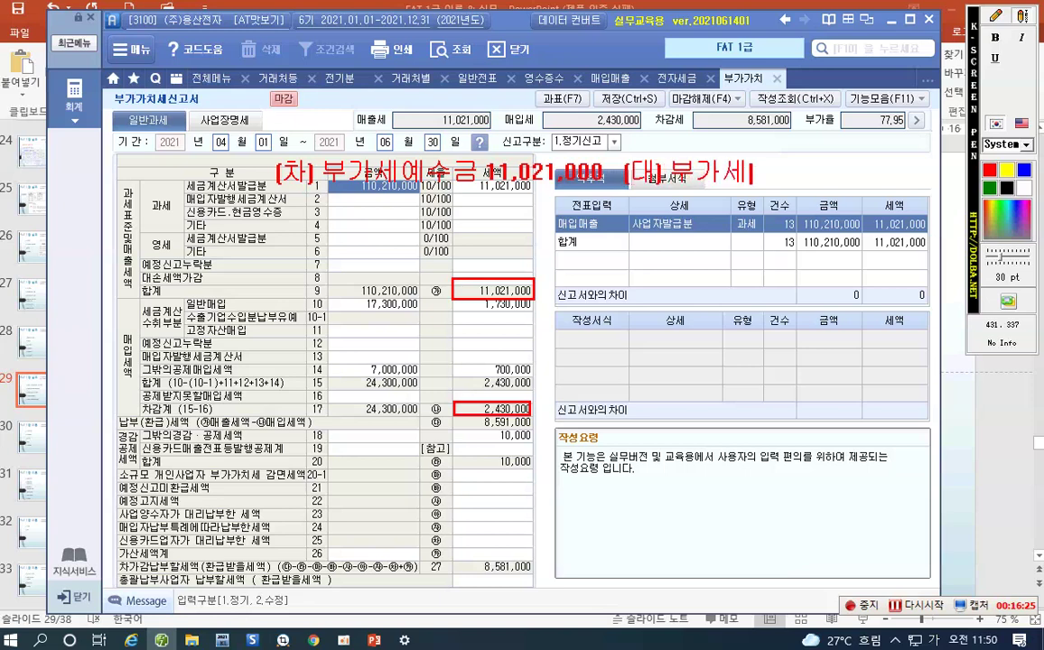
key("BackSpace")
key("BackSpace")
type("셍그")
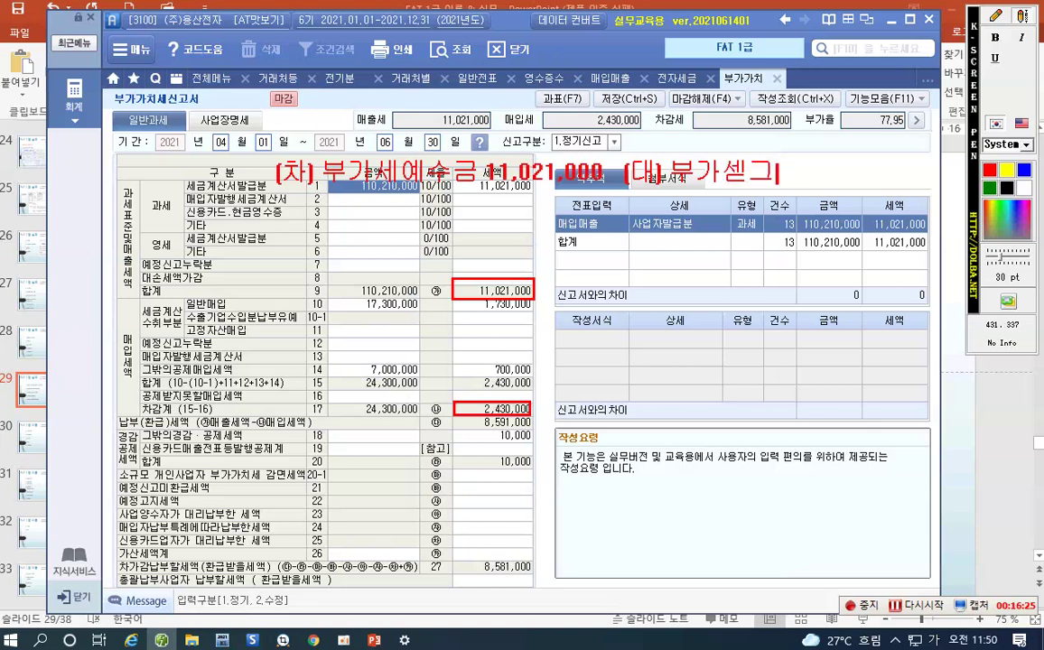
key("BackSpace")
key("BackSpace")
type("시")
key("BackSpace")
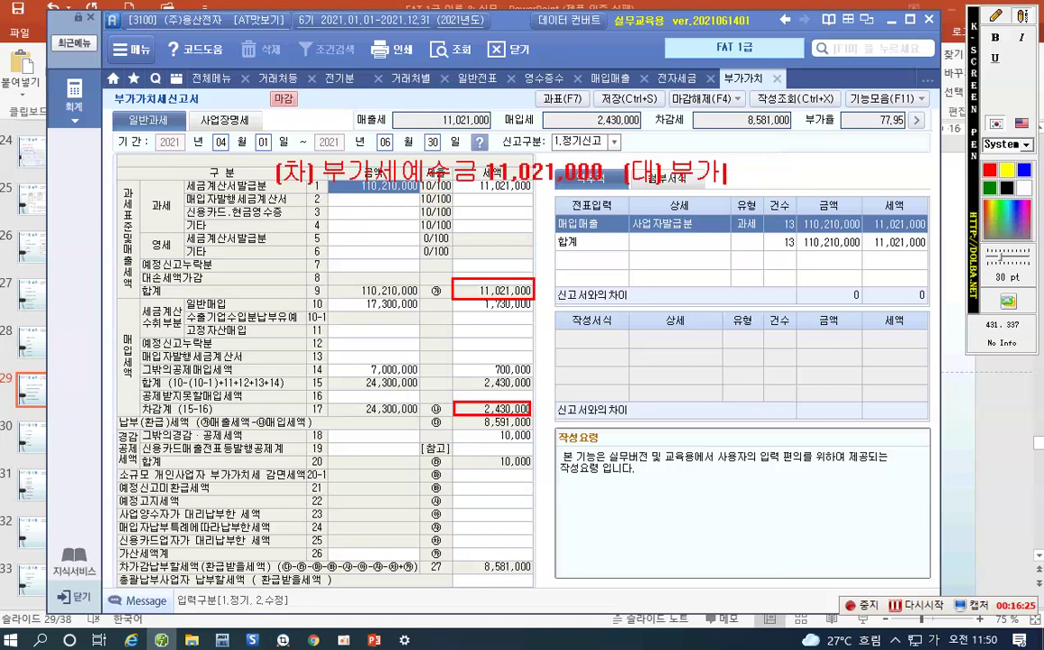
type("세대급금")
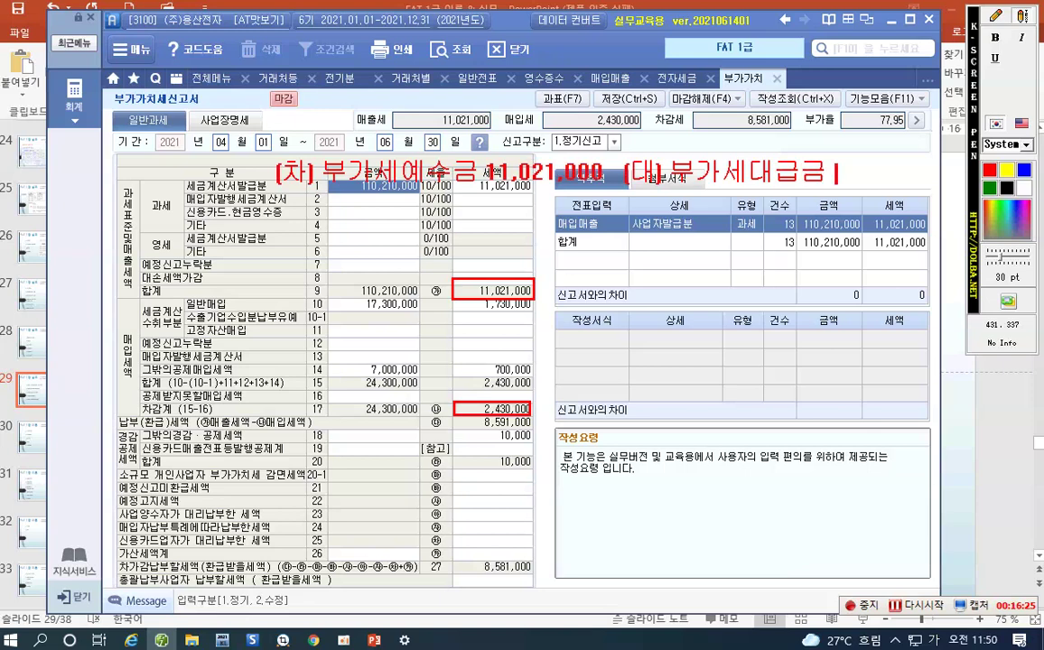
type(" 2,")
type("430,000")
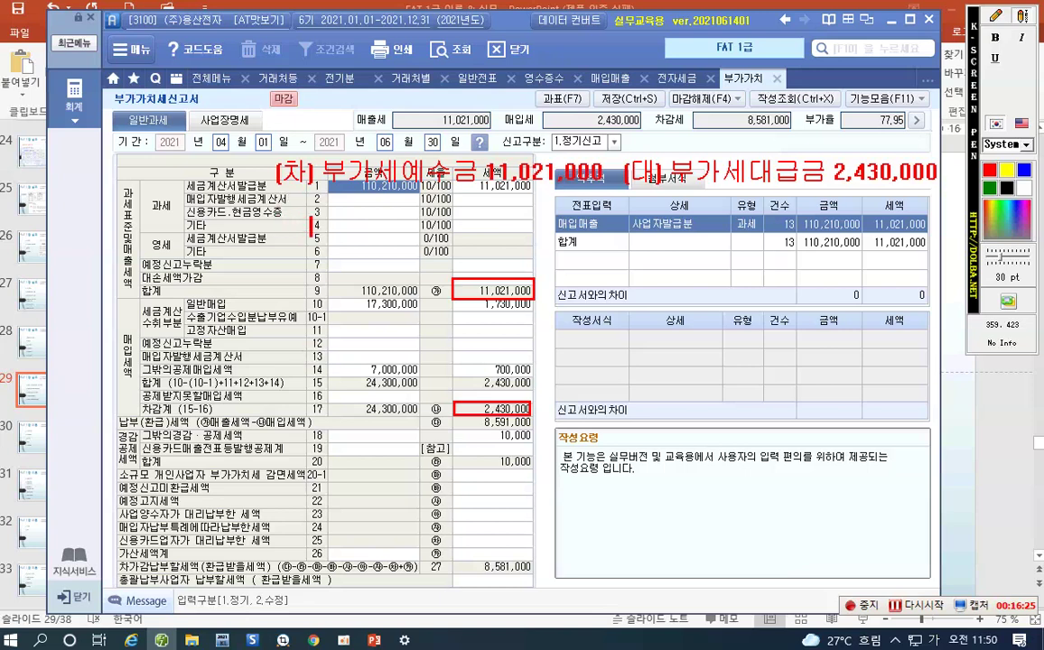
Add the credit lines "잡이익 10,000" and "미지급세금 8,581,000" in red text beneath the 부가세대급금 line
left_click(678, 229)
type("잡이익 10,000")
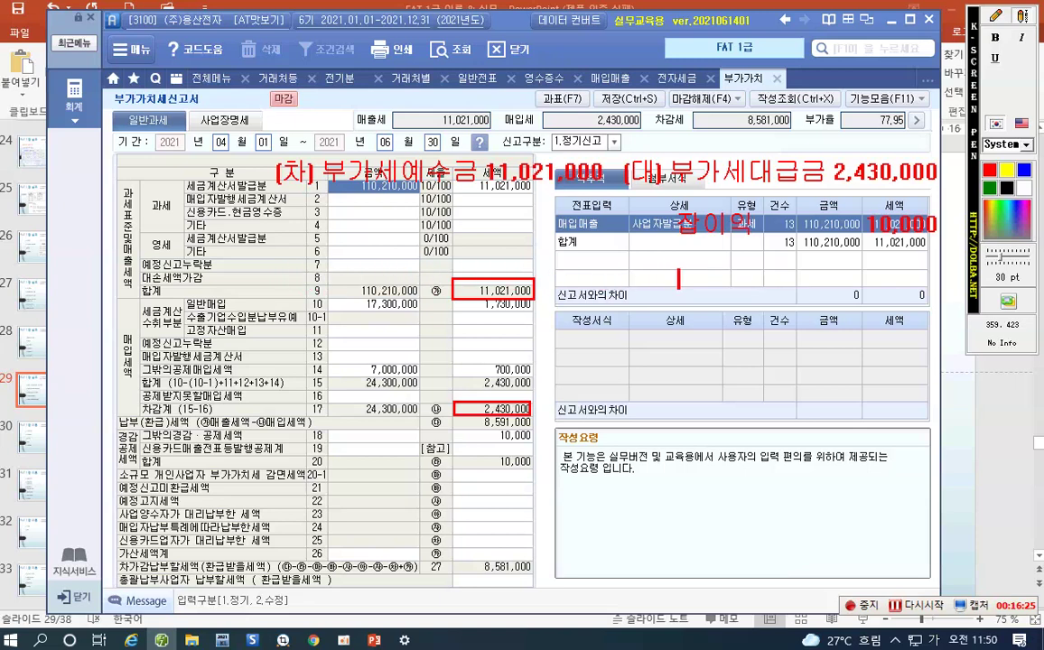
type("미지급세")
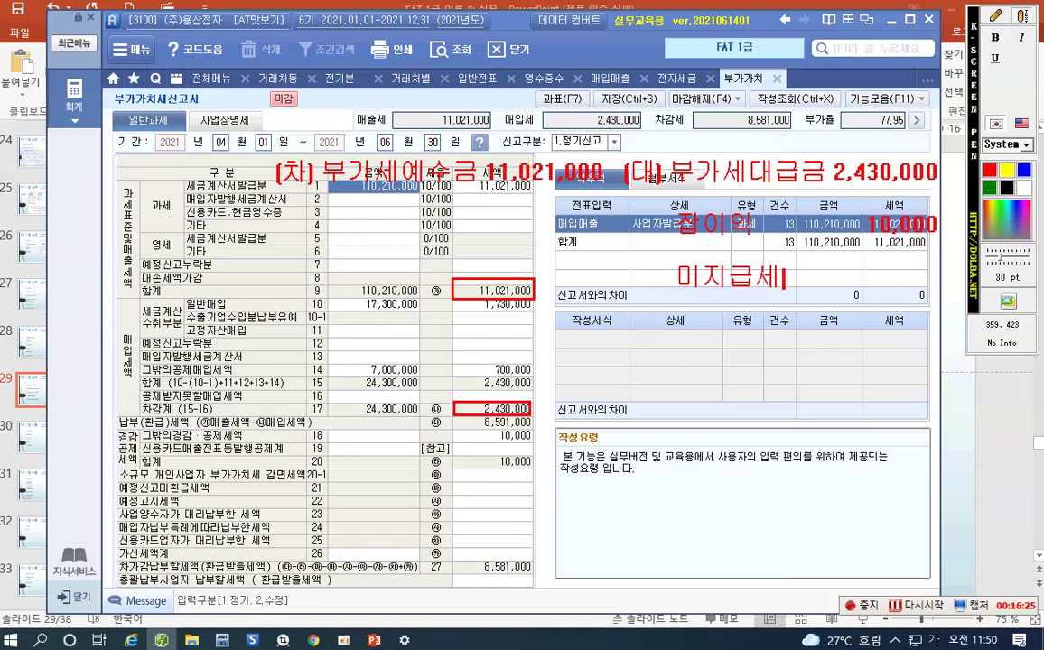
type("금")
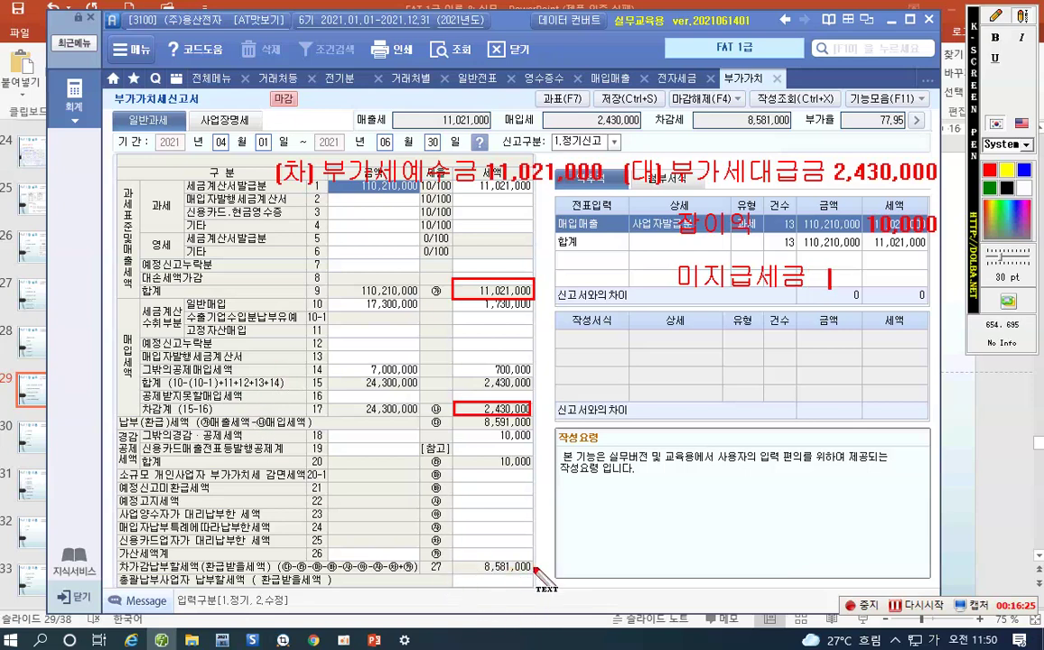
type(" 8")
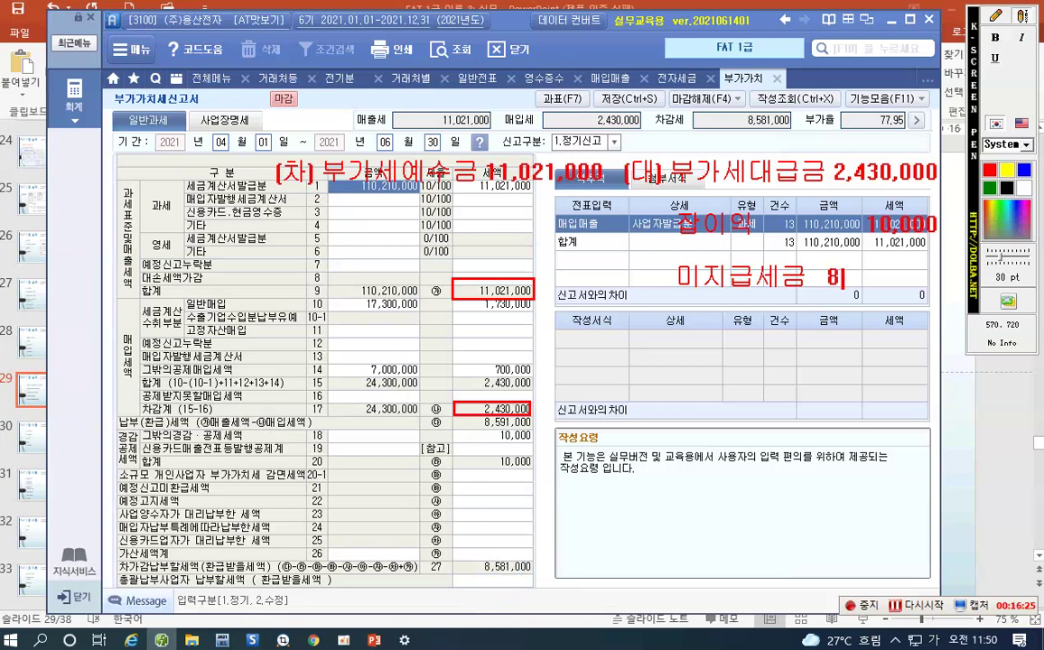
type(",581,000")
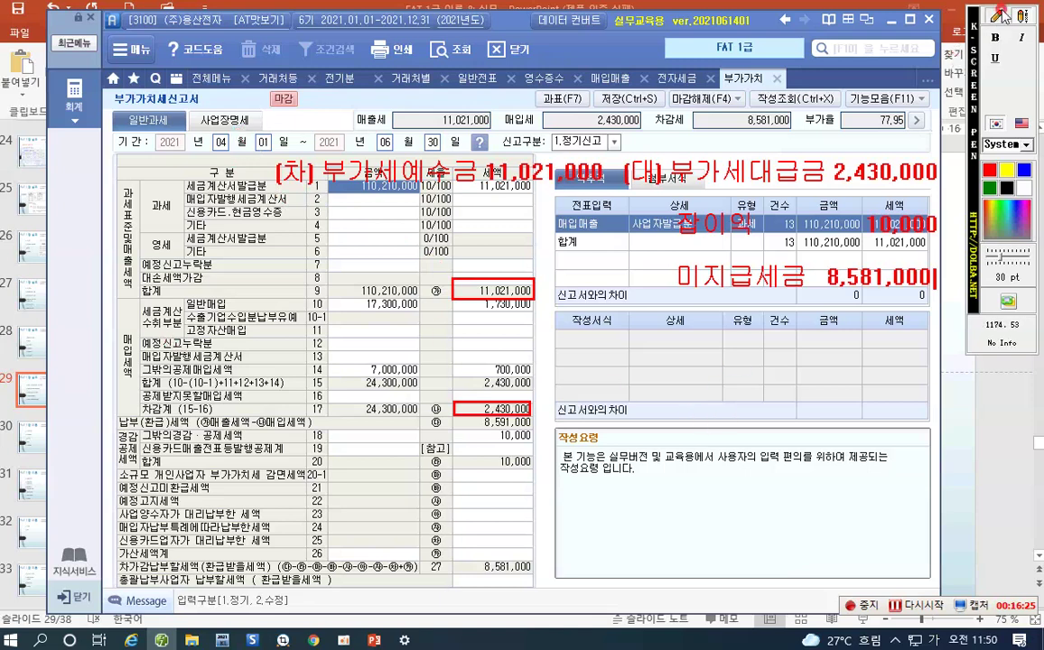
Add the red text "-용산세무서" beneath the 미지급세금 line
left_click(688, 316)
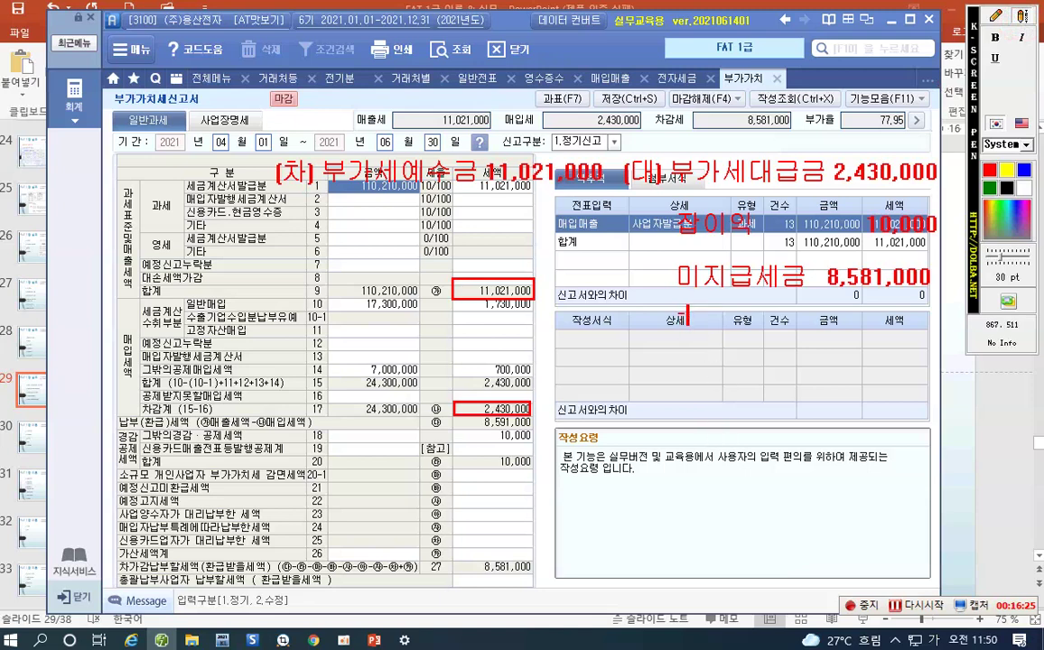
type("-용산셋")
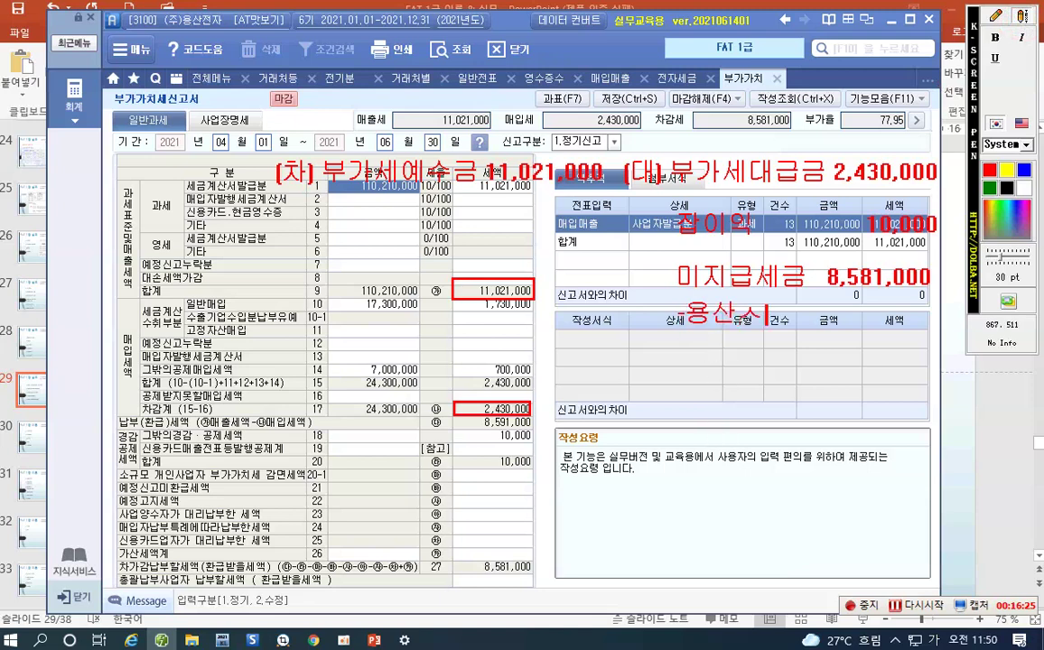
type("무서")
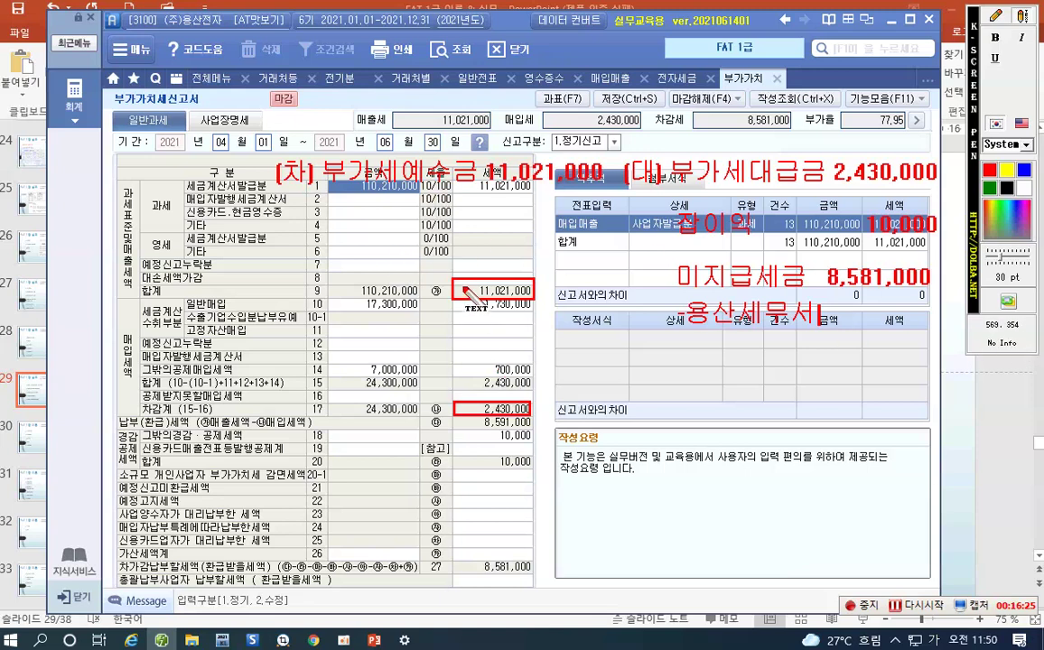
Close the screen annotations, load 사업장명세 for April 1 to June 30, 2021, and return to the 일반과세 form
key("Escape")
left_click(209, 120)
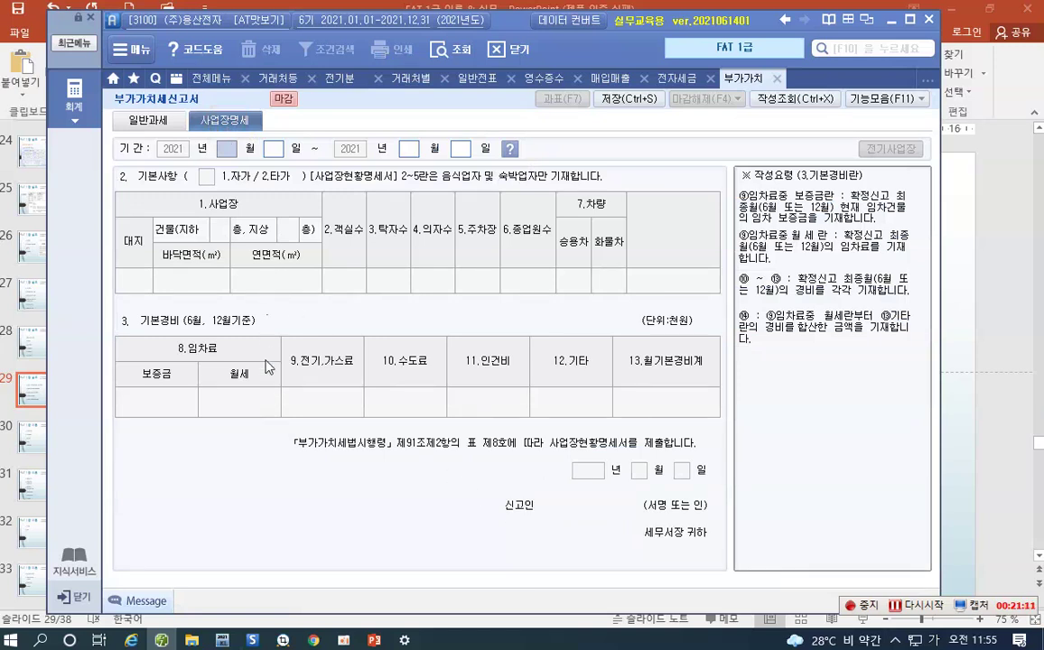
type("0401")
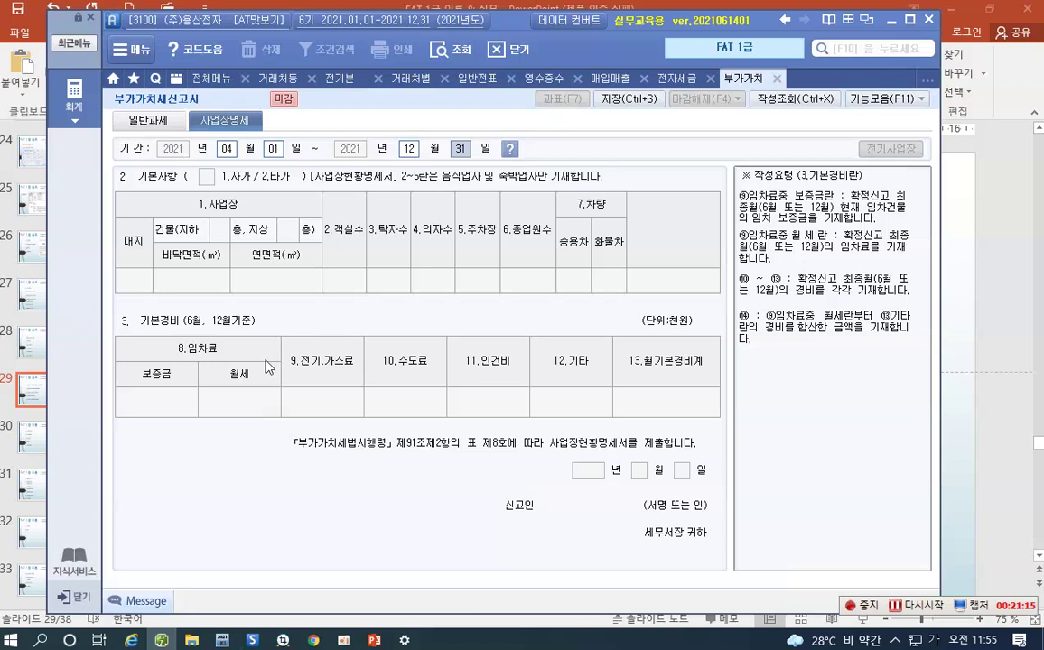
type("3")
left_click(411, 147)
type("0630")
key("Return")
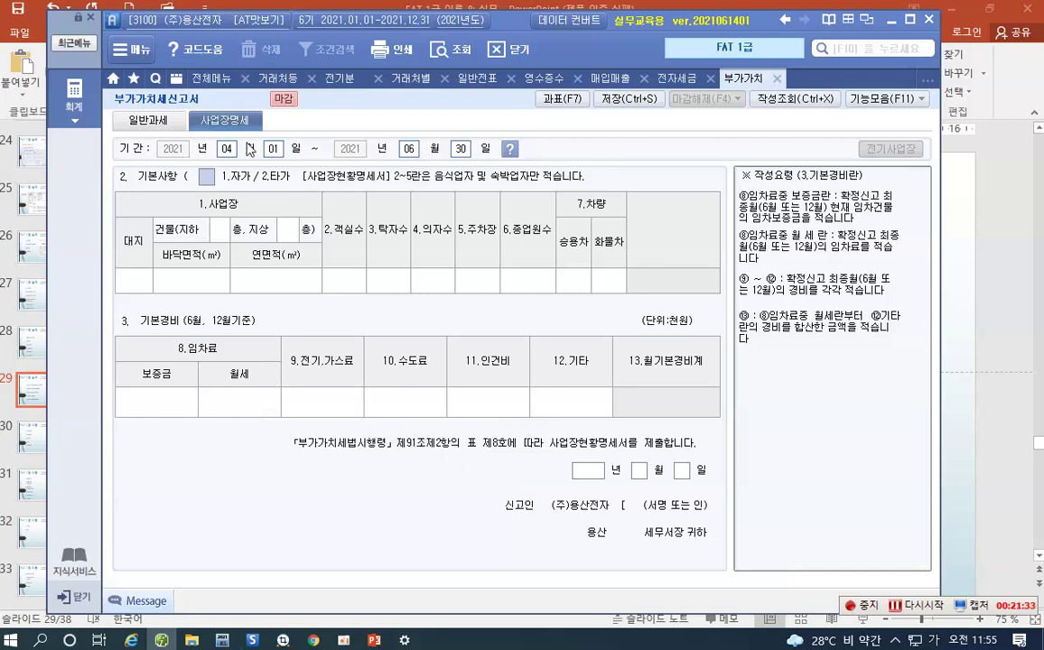
left_click(144, 119)
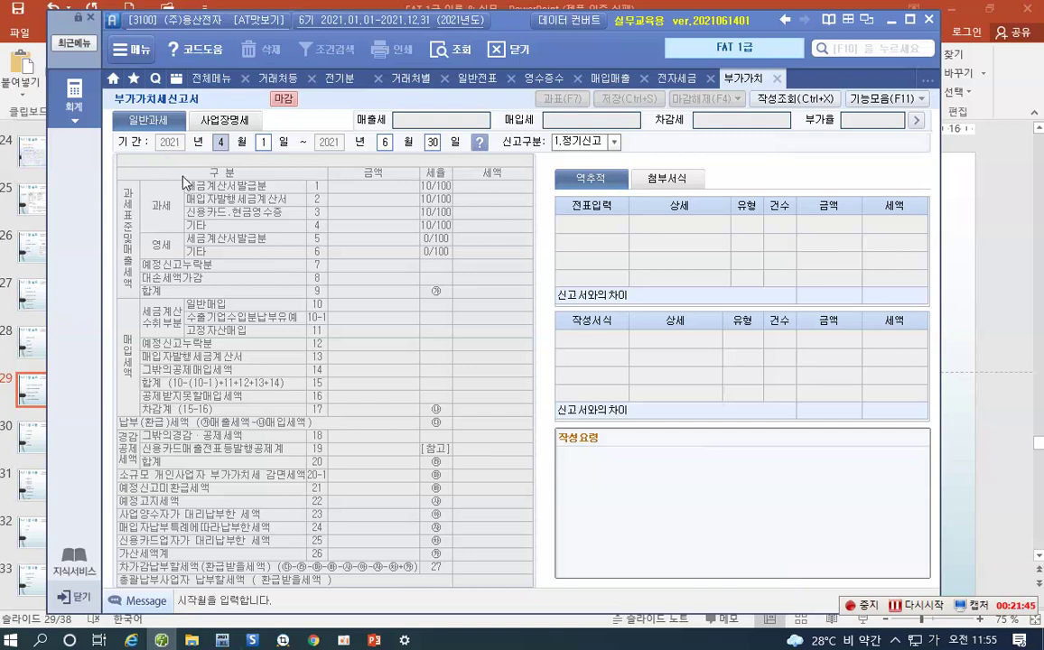
Show the 재무회계 menu overview and write the amounts "150,000" and "450,000" over it in red screen-pen text
left_click(77, 112)
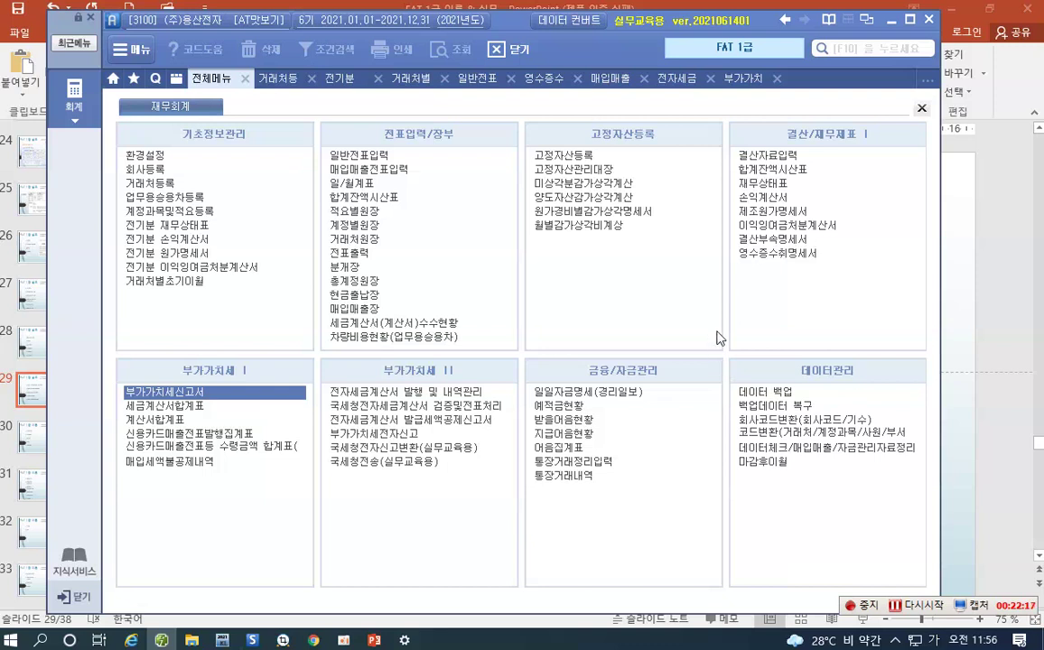
mouse_move(1039, 257)
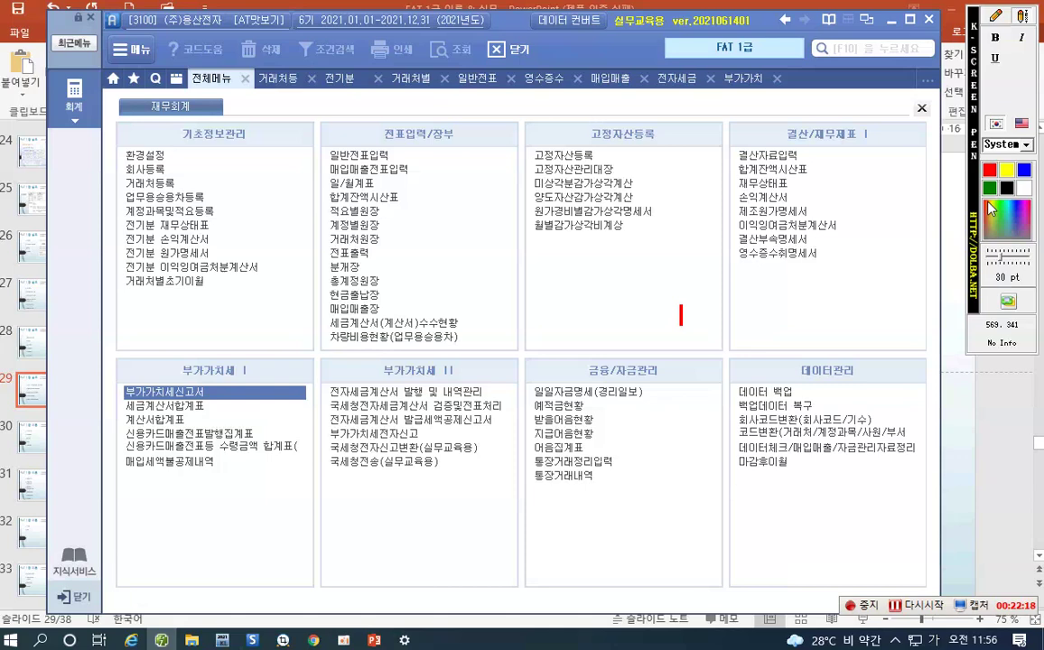
left_click(1023, 16)
left_click(1023, 16)
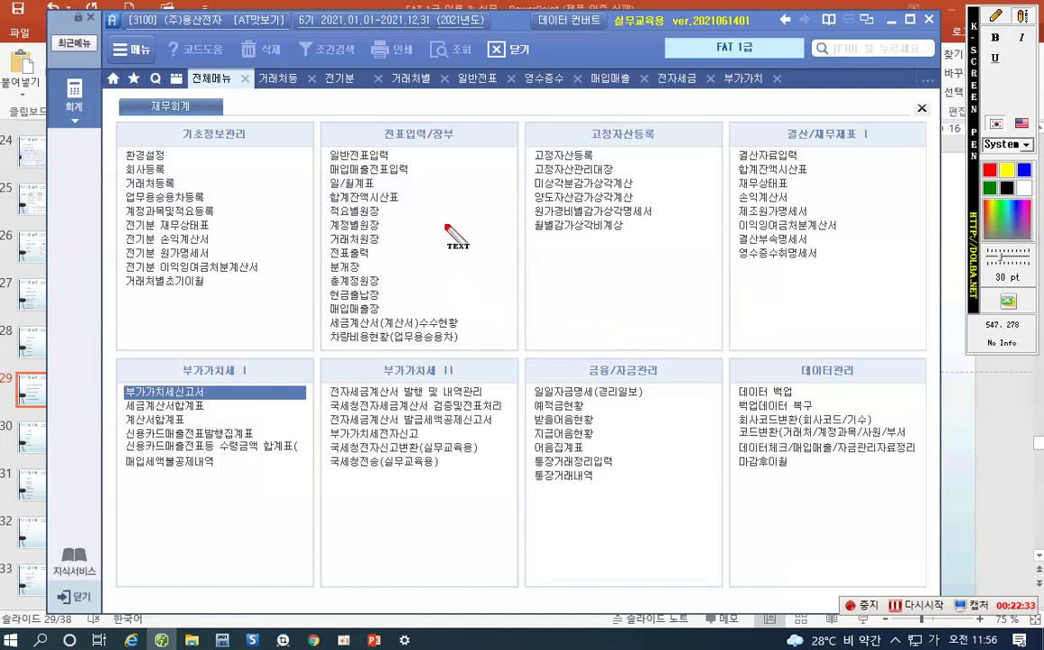
left_click(483, 261)
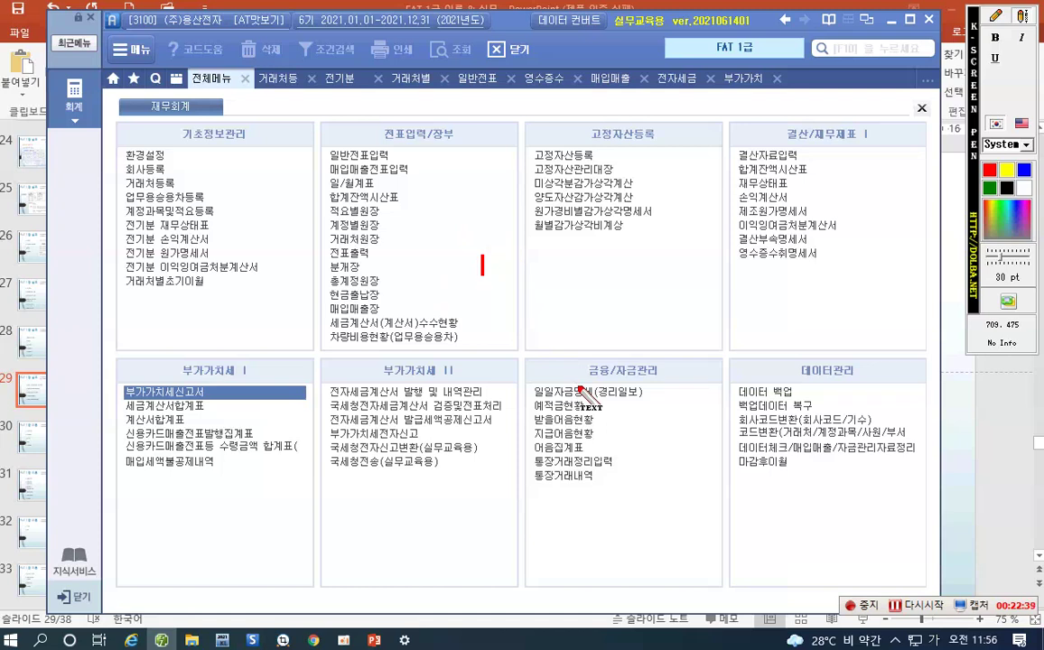
type("150,000 ")
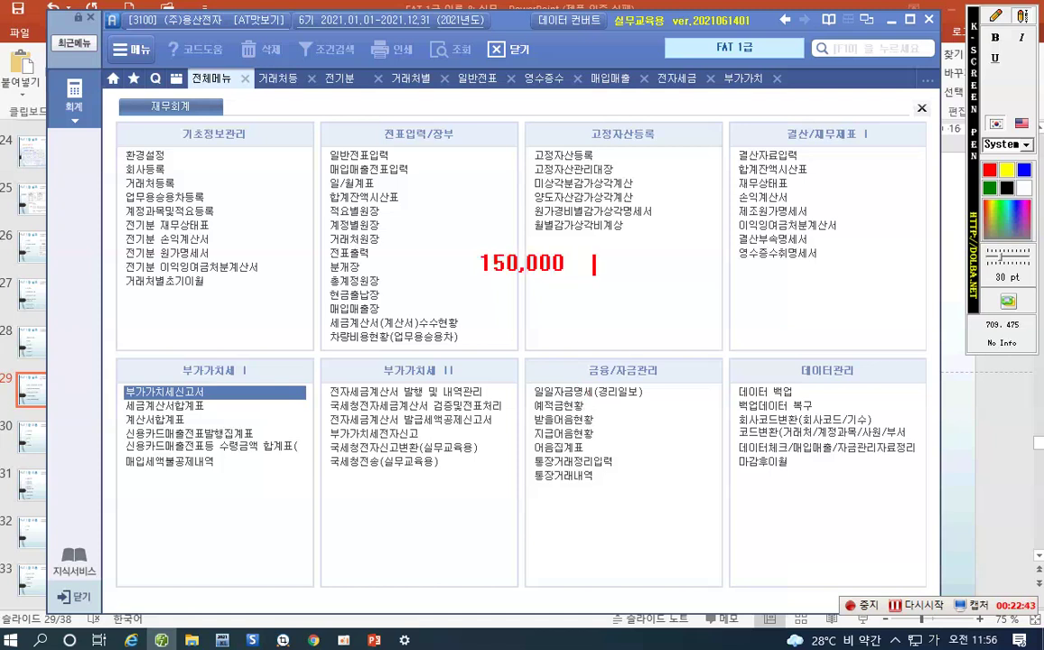
type("   450,000")
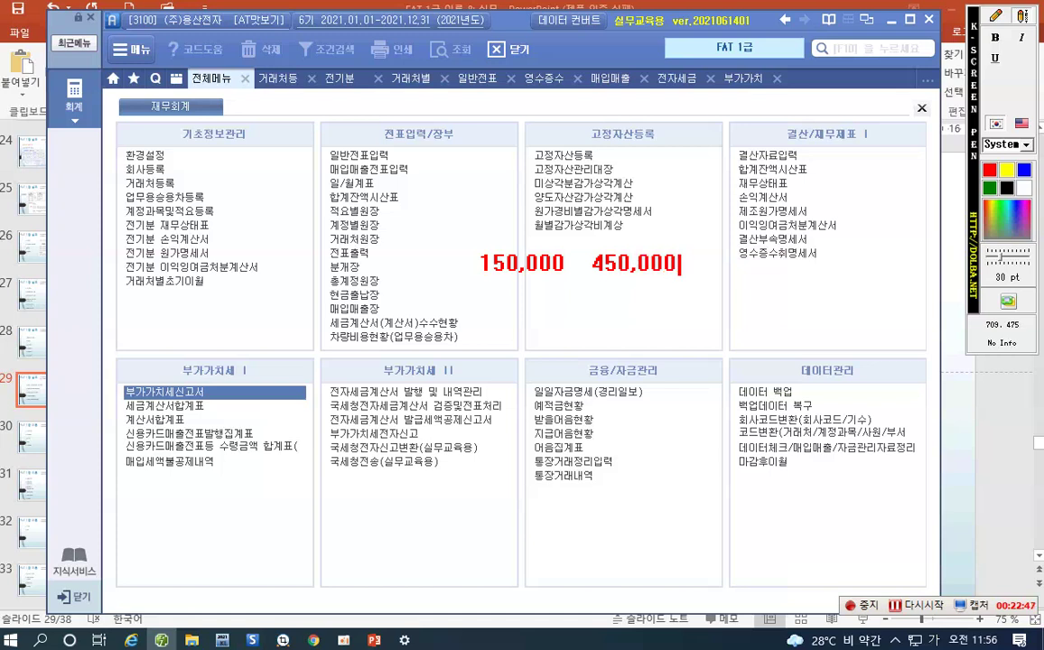
Add the red entry "(차) 선급비용 450,000 (대) 보험료 450,000" two lines below the amounts
key("Return")
key("Return")
type("(차)")
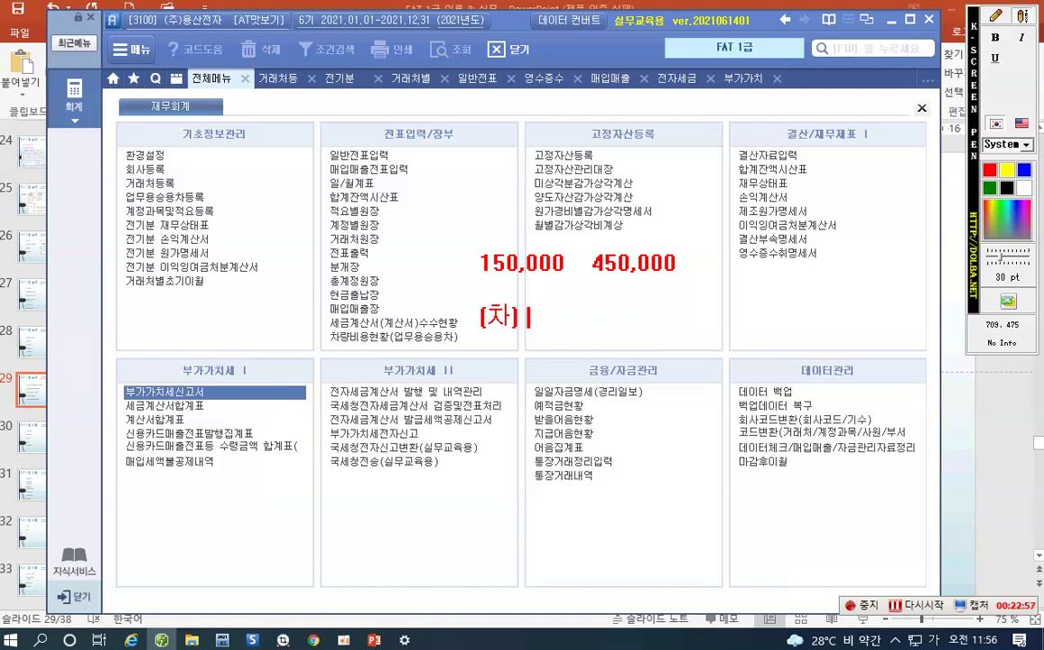
type(" 선급")
type("비용 45")
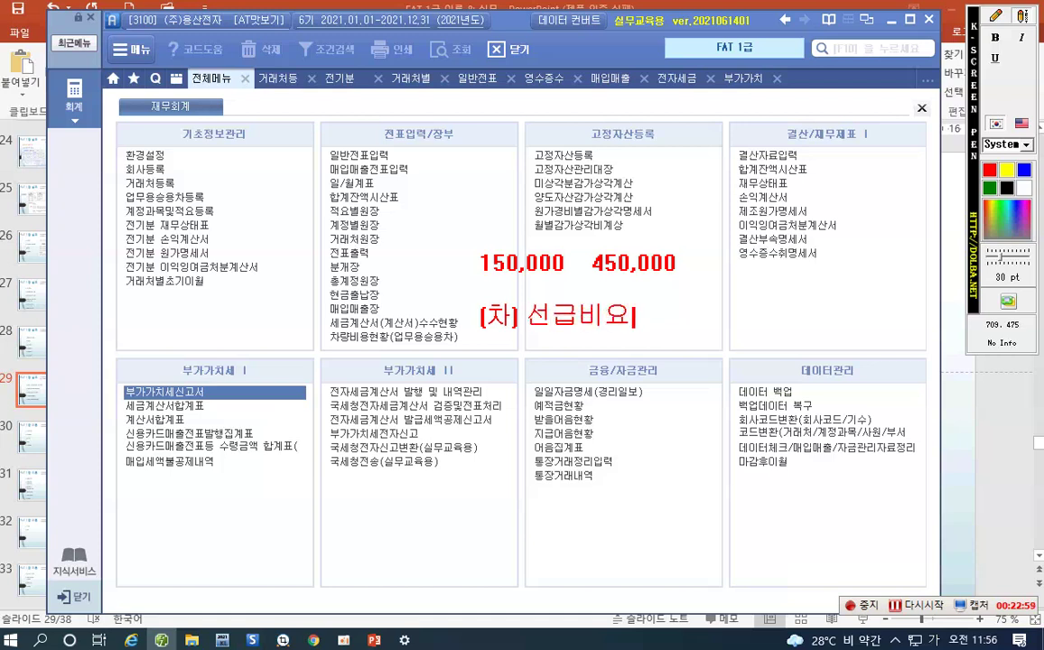
type("0,0")
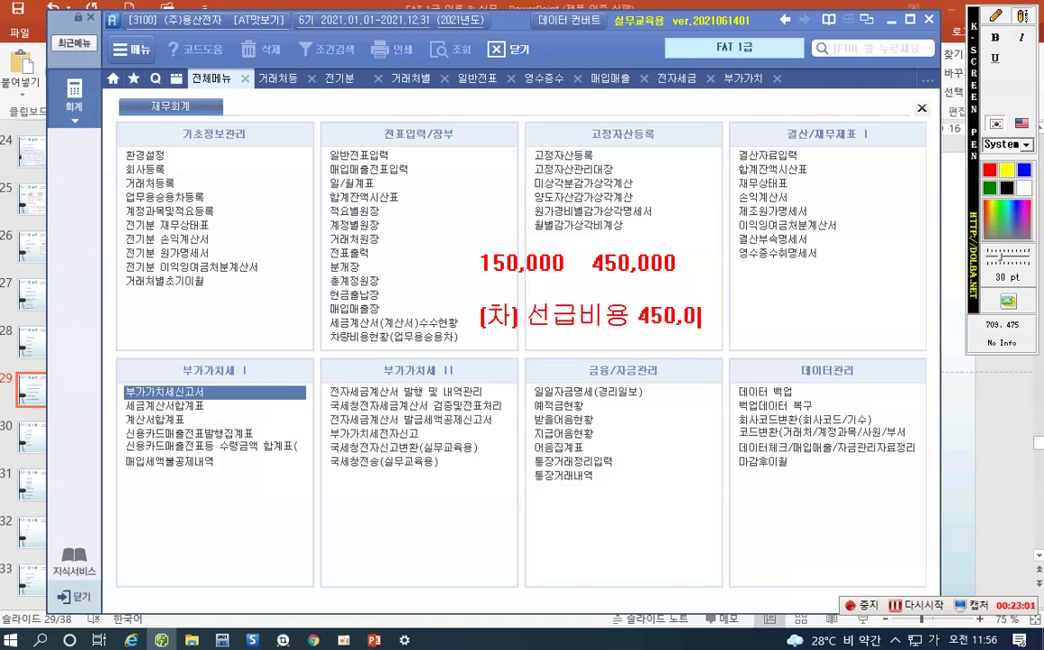
type("00 (")
type("대) 비")
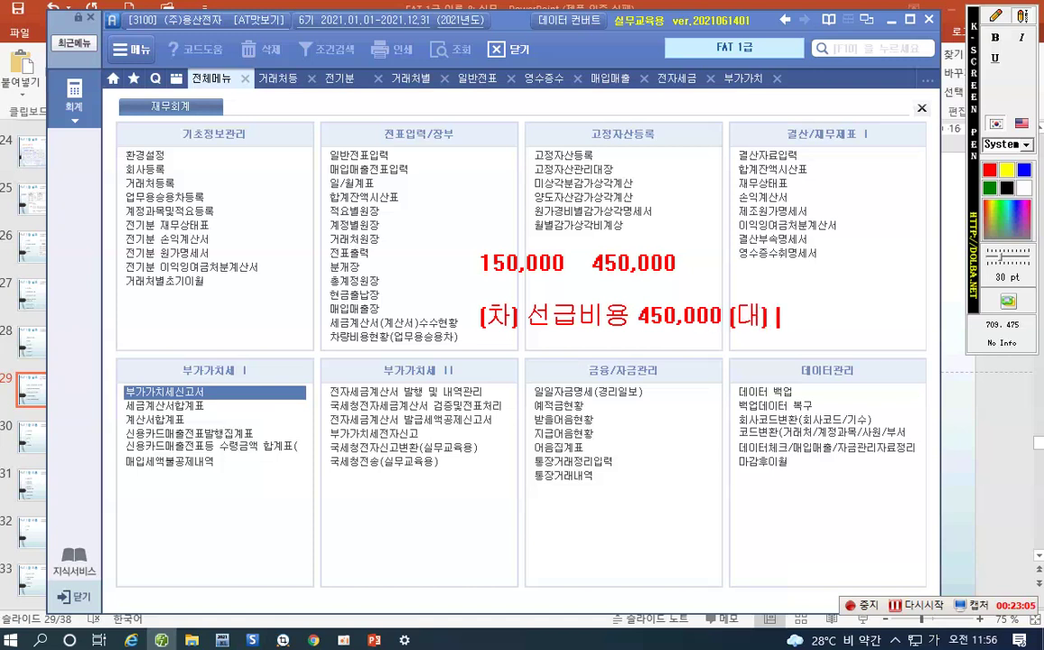
type("보통")
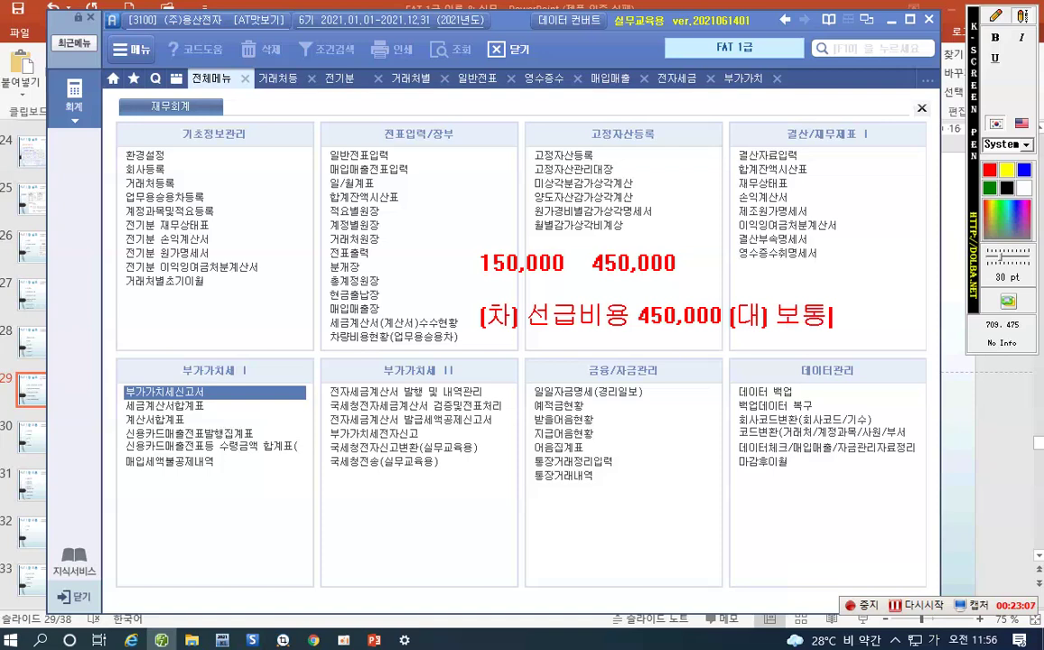
key("BackSpace")
key("BackSpace")
key("BackSpace")
type("허험료 450")
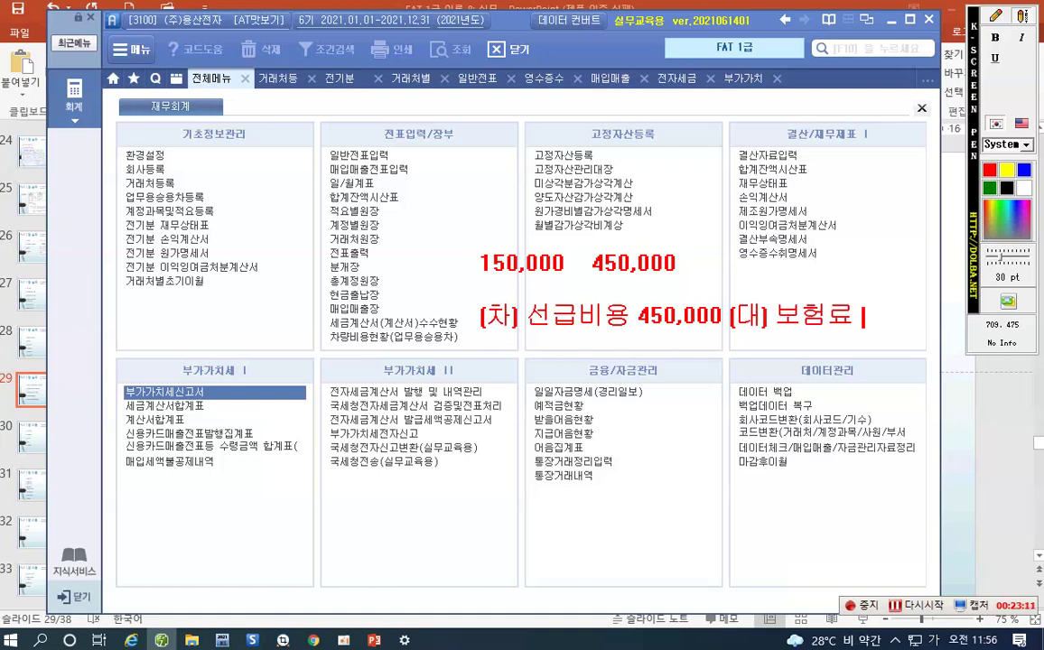
type(",000")
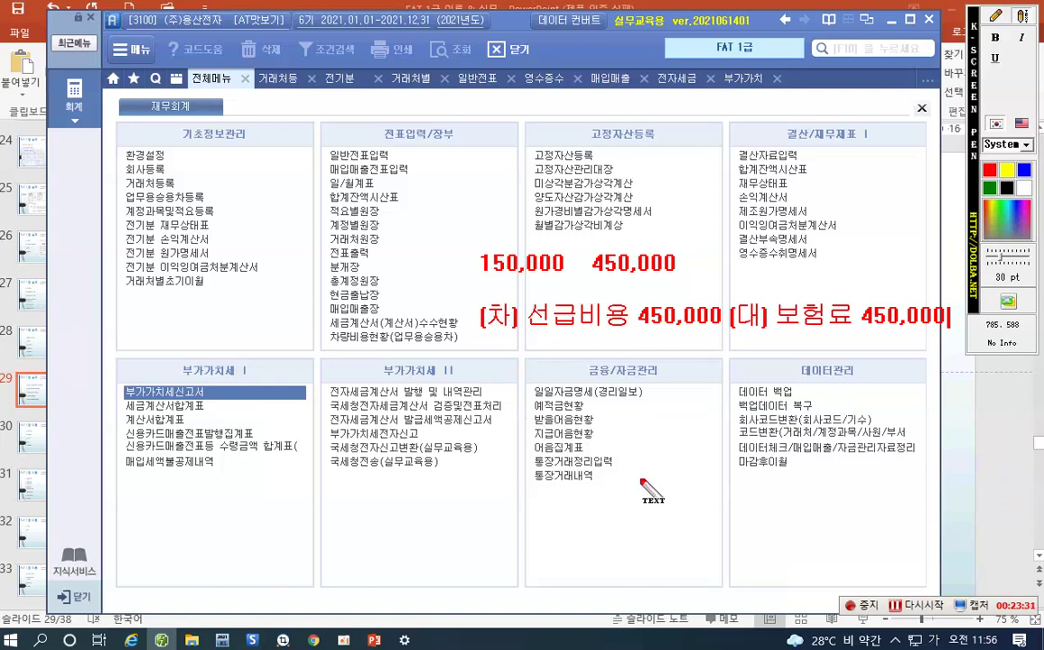
Add the red screen-pen text "(대) 선급비용 150,000" beneath the credit side of the 450,000 entry
left_click(996, 16)
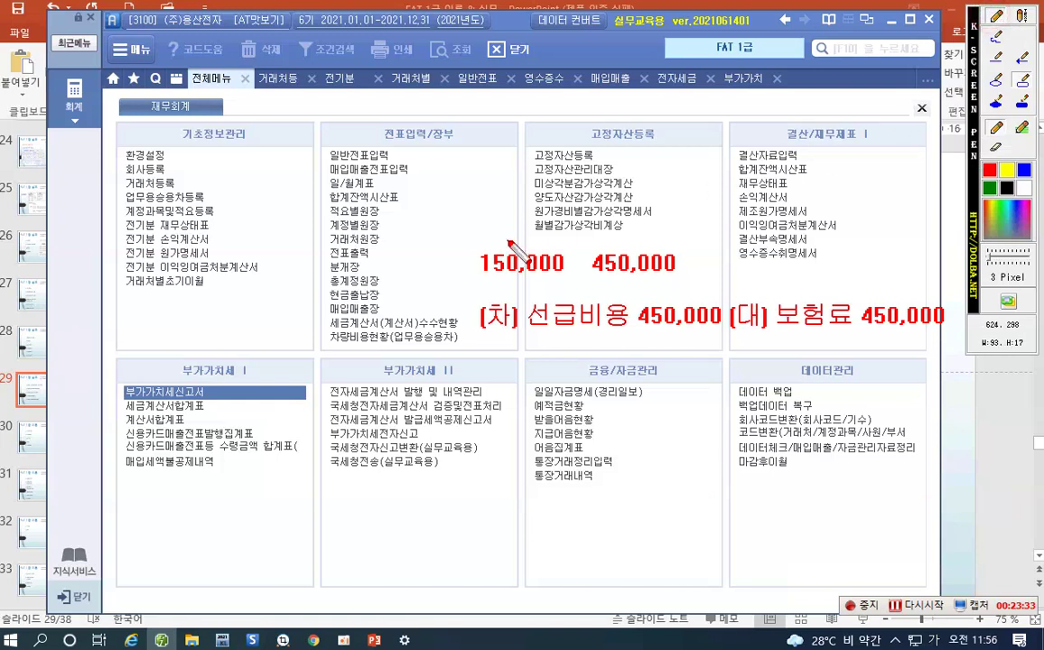
left_click(1021, 16)
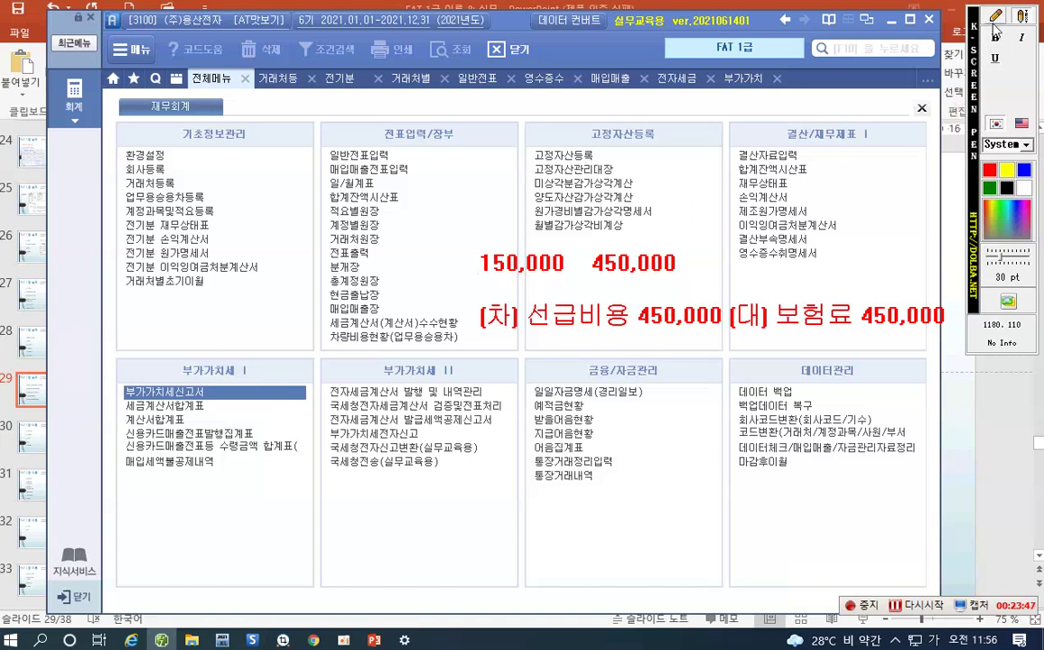
left_click(1021, 16)
left_click(1021, 16)
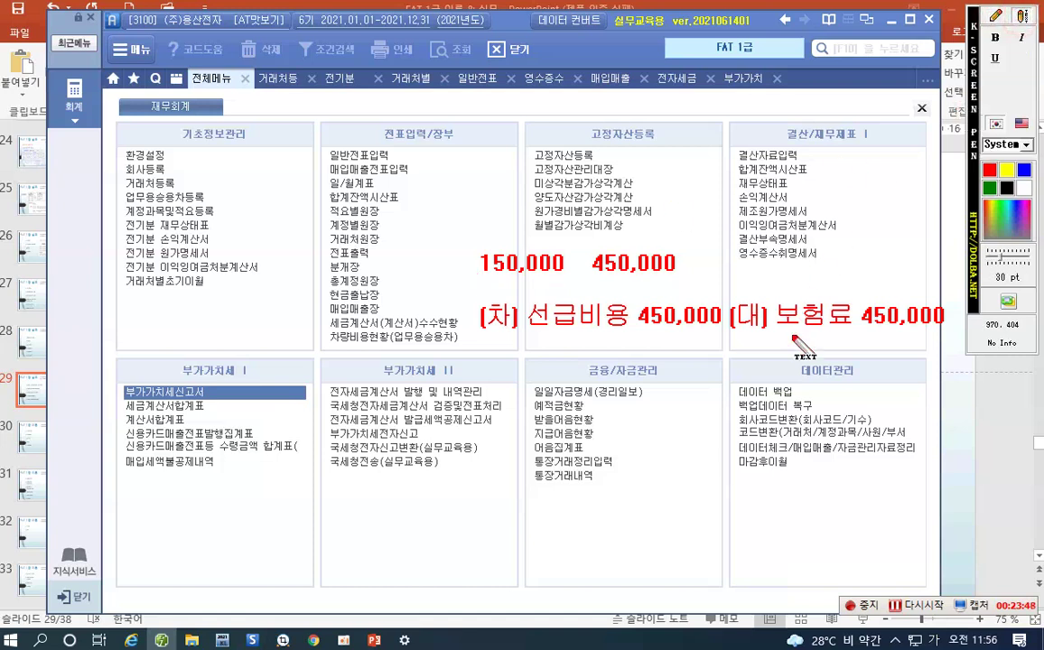
left_click(740, 391)
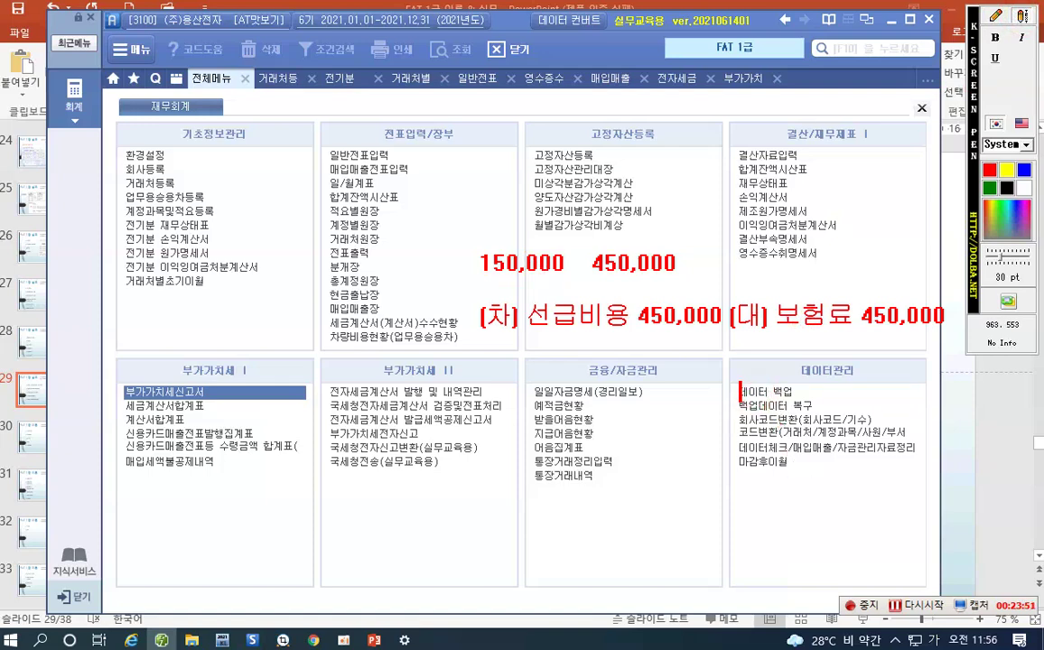
type("(대) 선급비용")
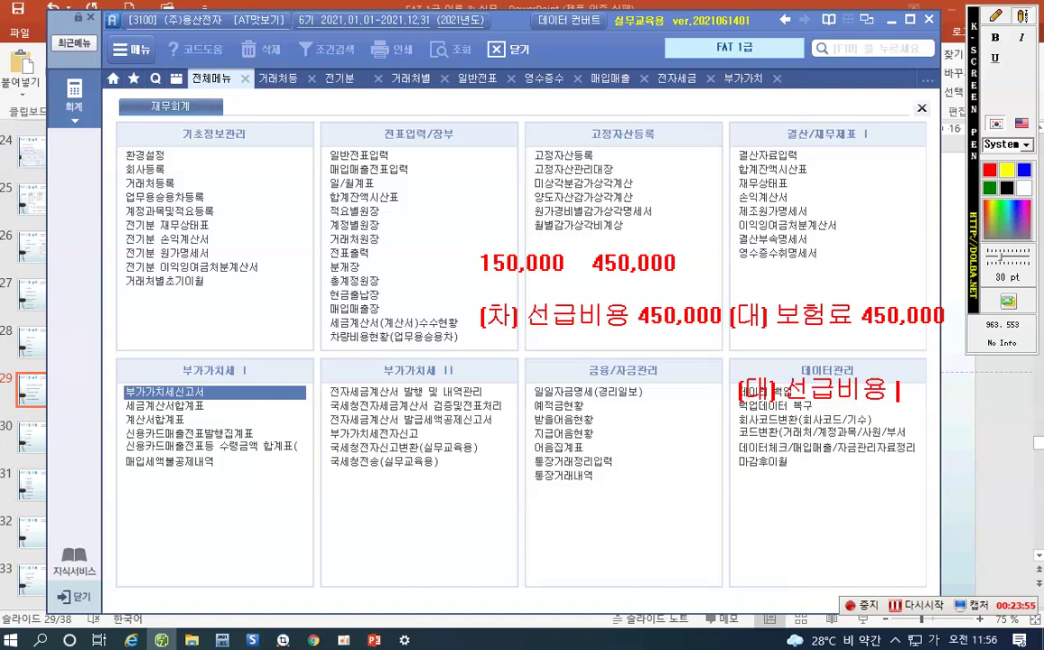
type(" 150,000")
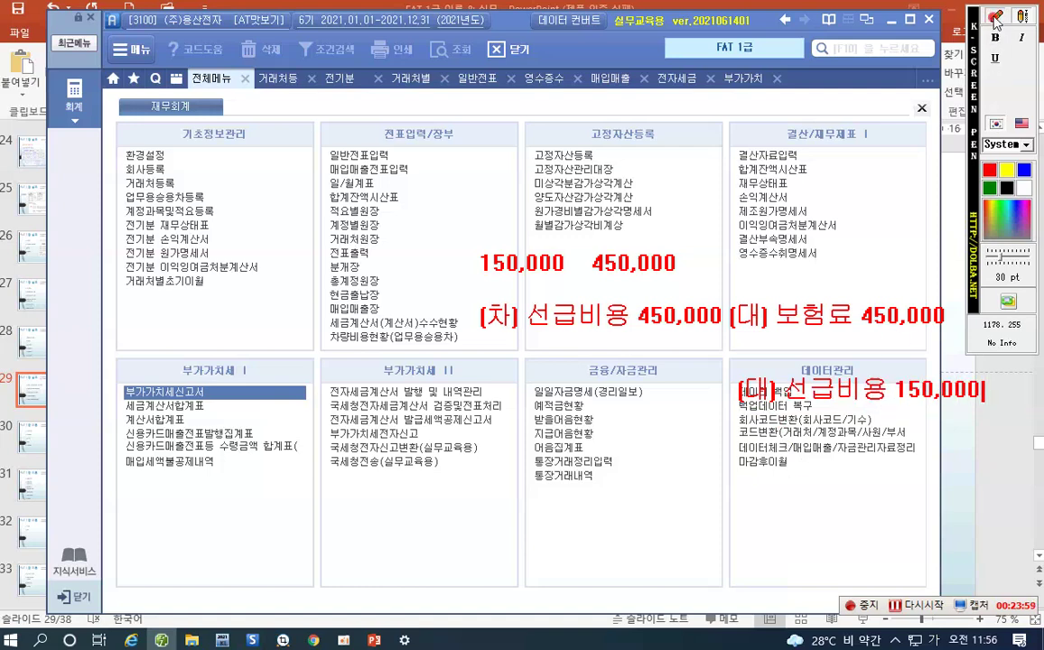
Add the matching red debit text "(차) 보험료 150,000" in front of the 선급비용 150,000 credit
left_click(1020, 16)
left_click(1019, 18)
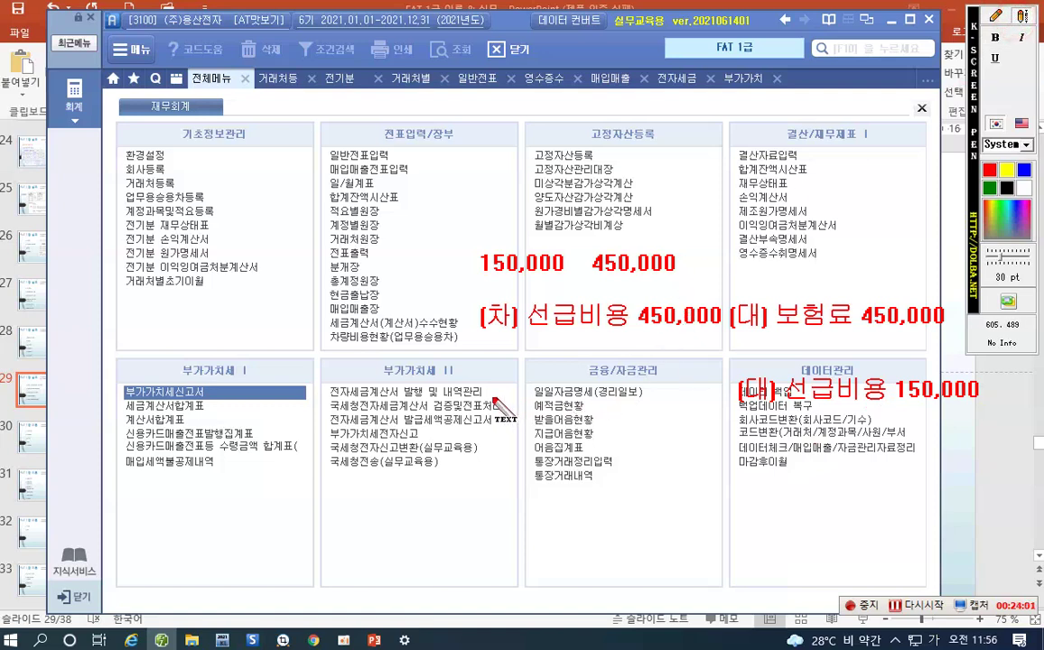
type("(차) 보")
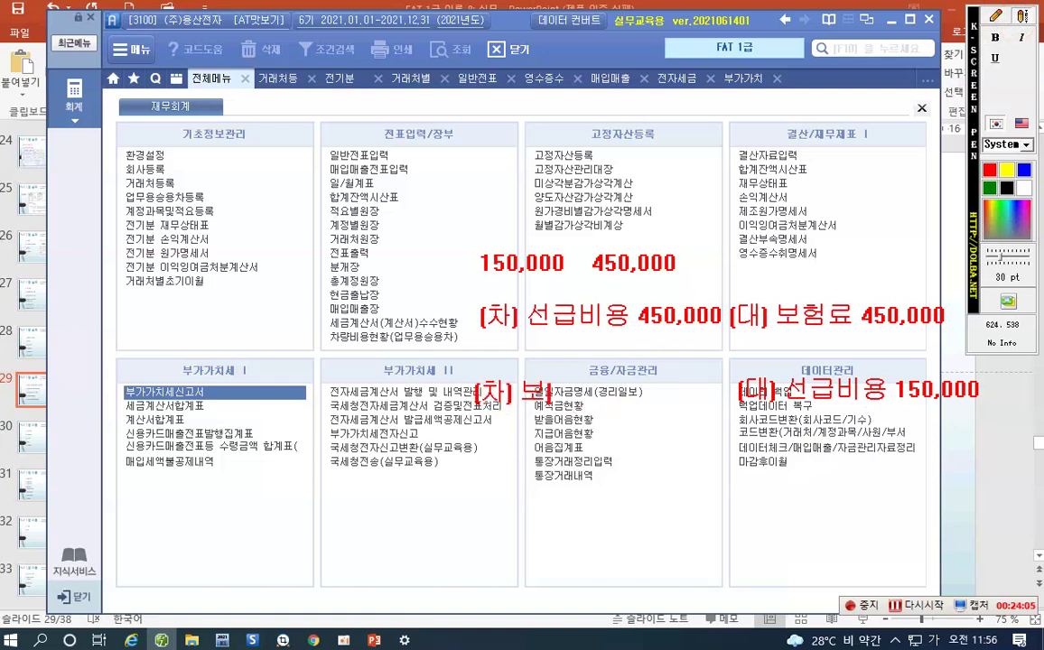
type("험료 15")
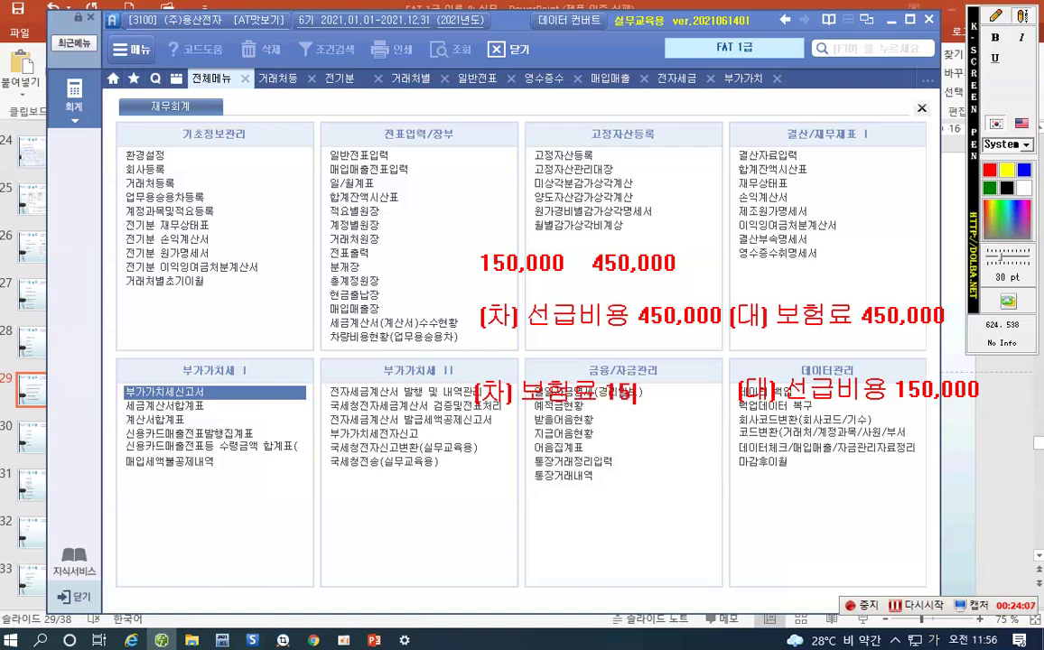
type("0,000")
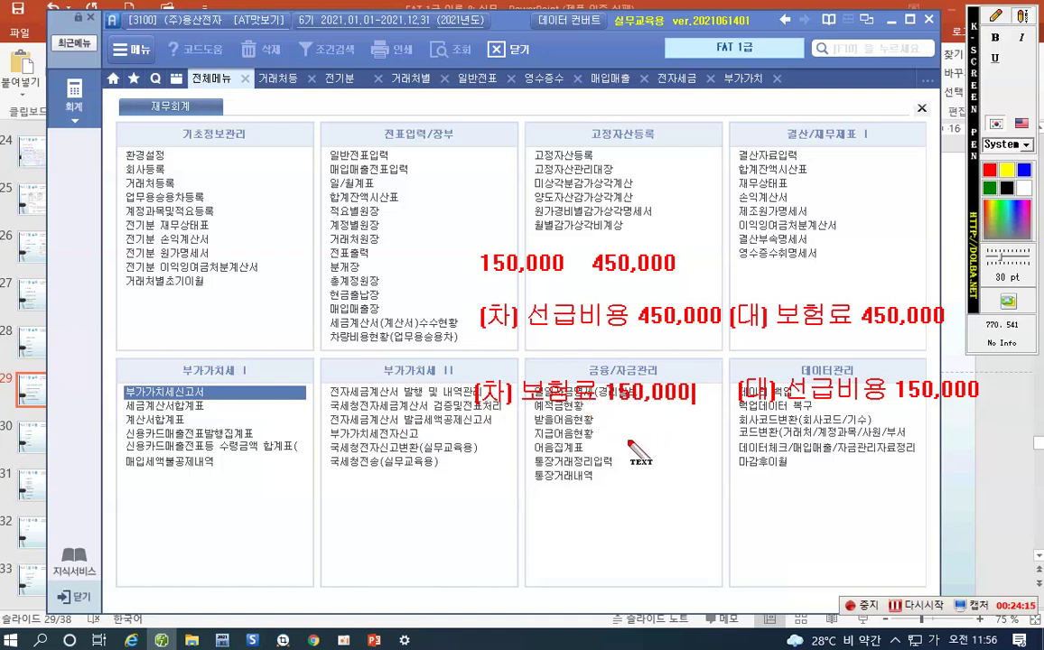
Frame the 450,000 entry with a red rectangle and label it "비용처리법" in red text
left_click(995, 15)
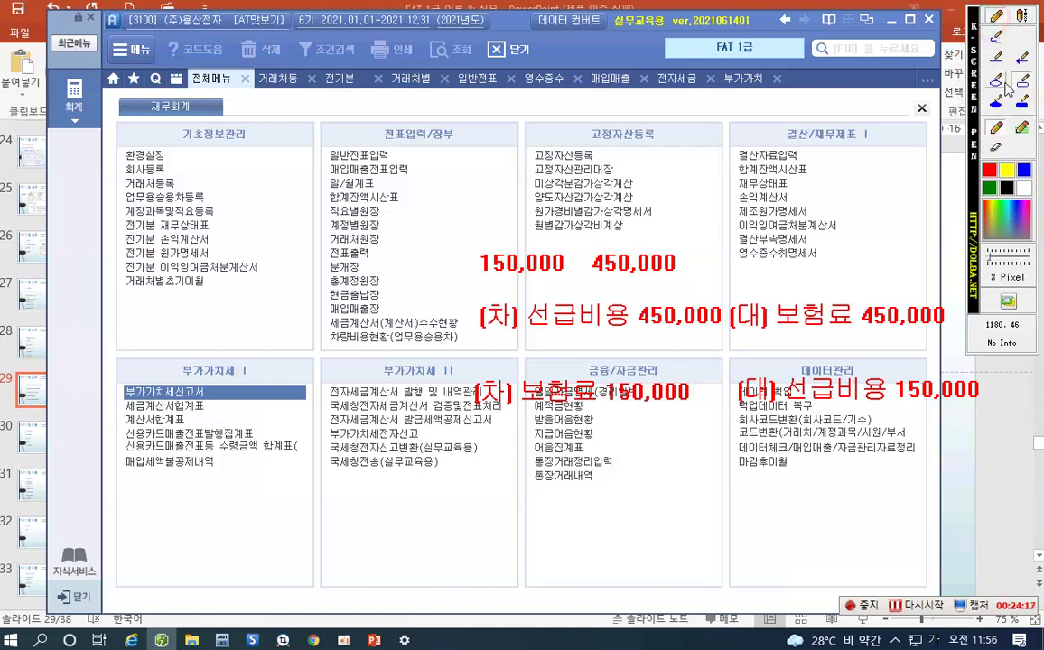
left_click_drag(465, 298, 955, 331)
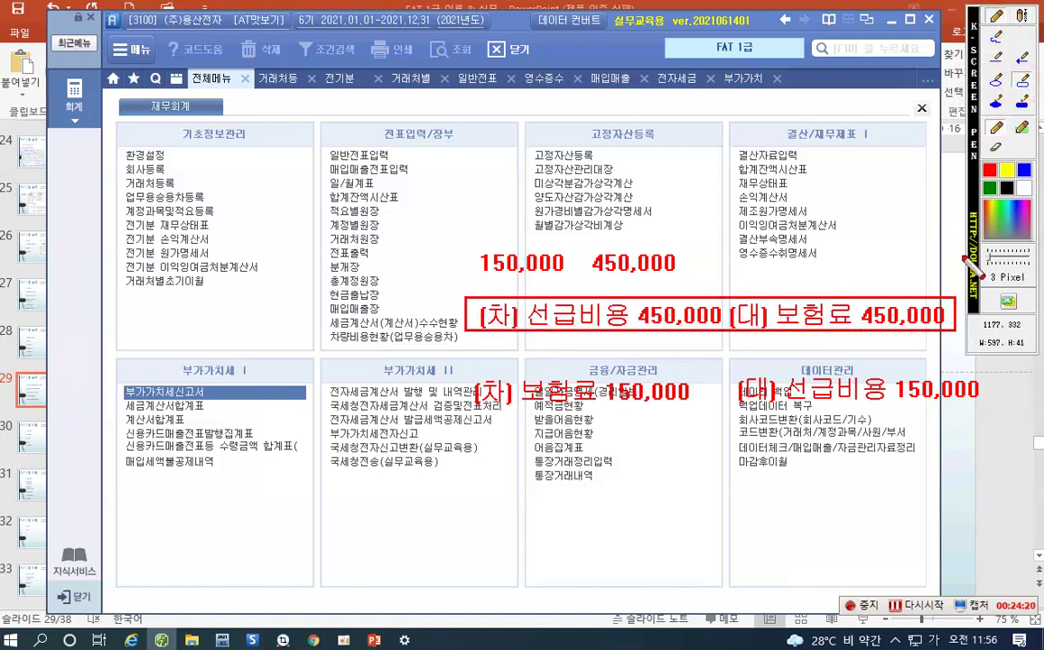
left_click(1021, 15)
left_click(279, 310)
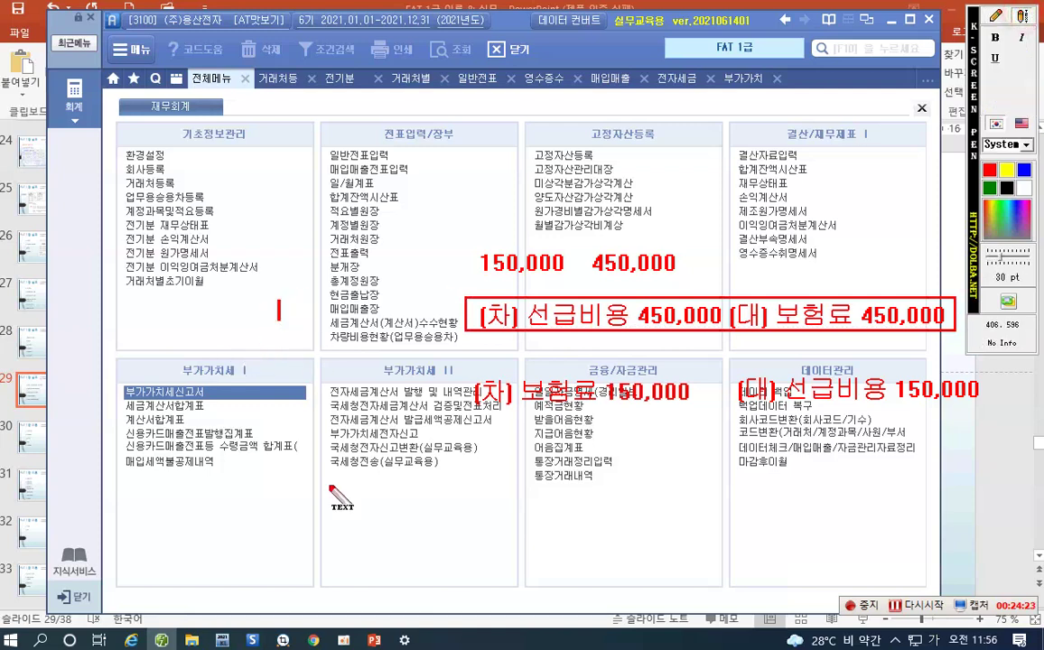
type("비용처리")
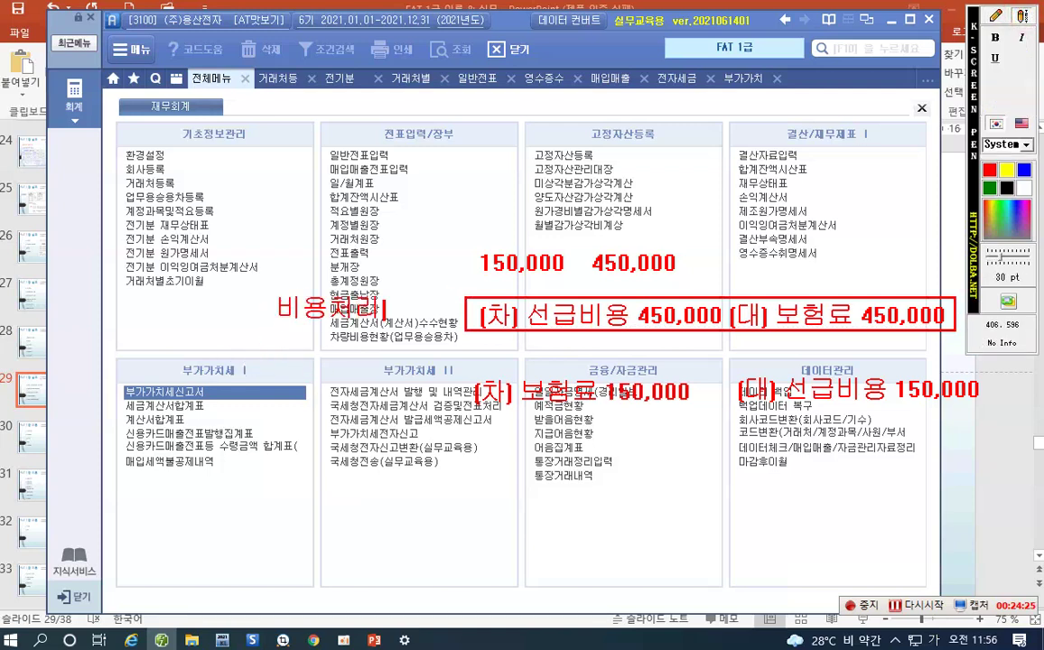
type("법")
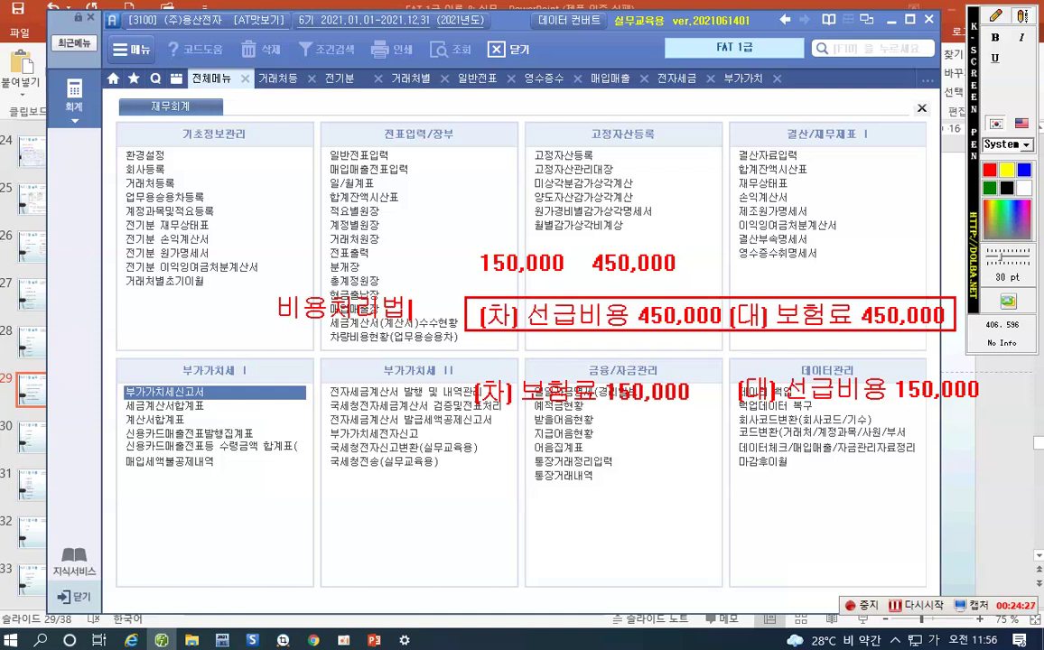
Add the red label "자산처리법" in front of the 150,000 entry, three lines below the first label
key("Return")
key("Return")
key("Return")
type("자산")
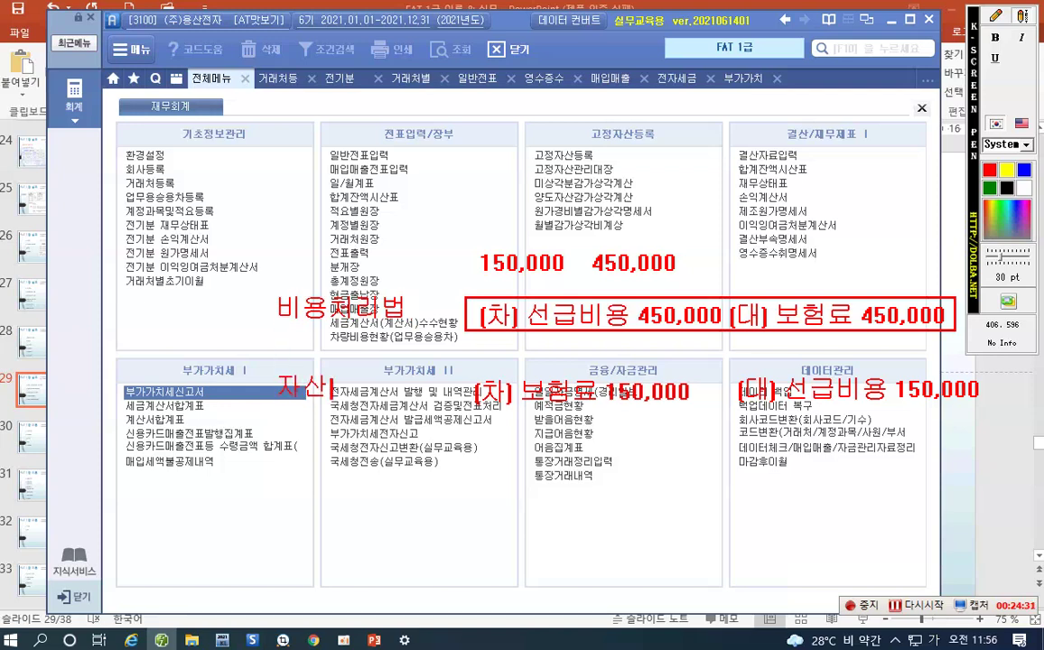
type("처리법")
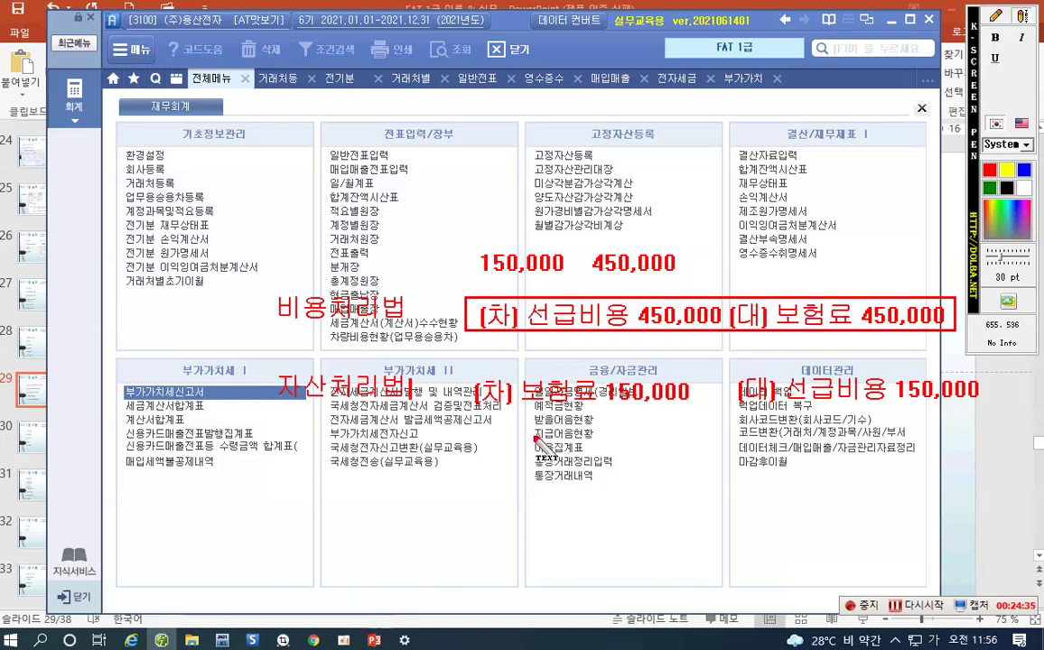
Clear the screen annotations and open 일반전표입력 for June 30, 2021
left_click(997, 18)
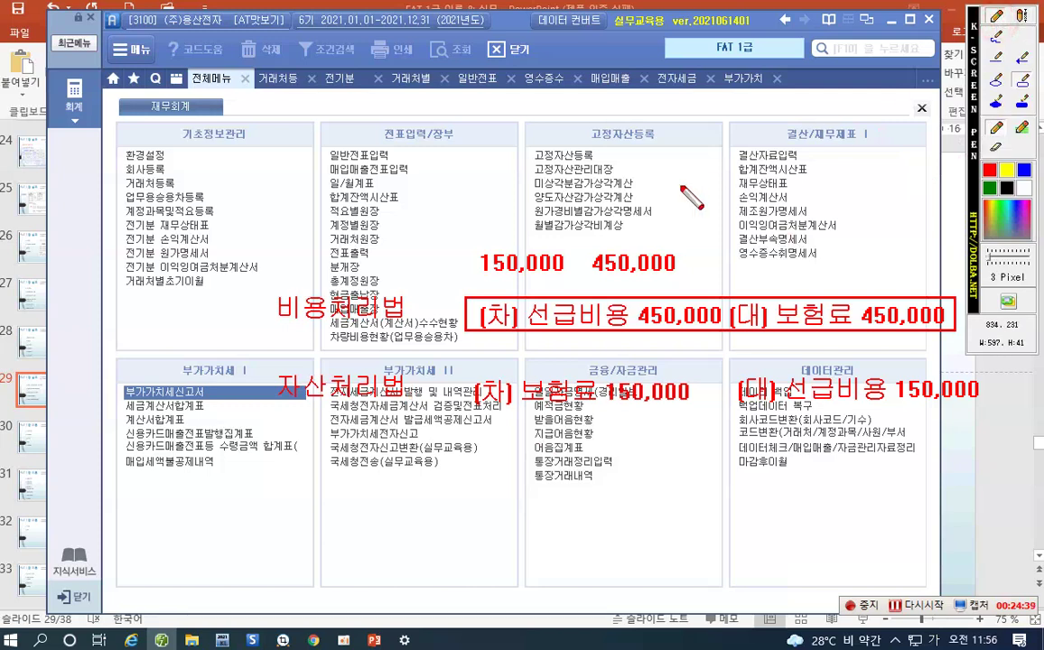
key("Escape")
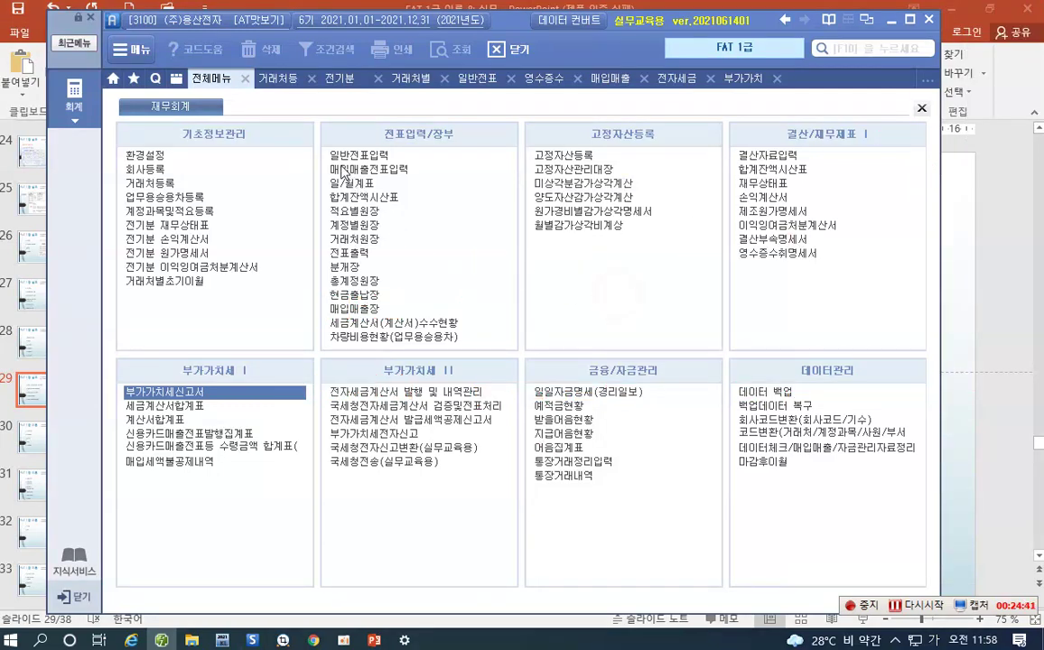
left_click(343, 155)
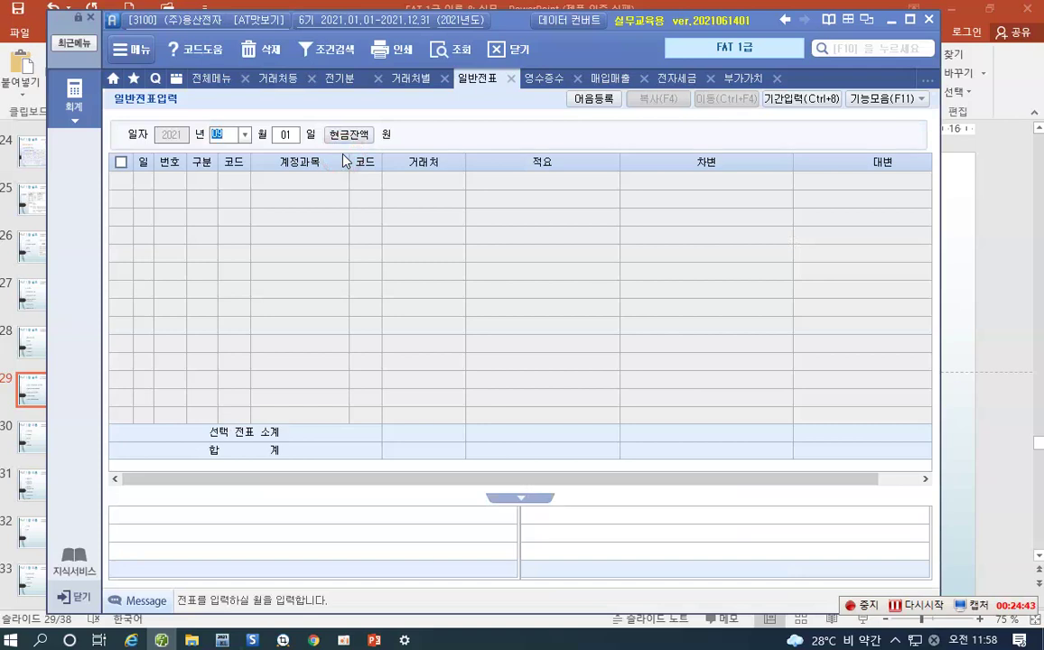
left_click(289, 137)
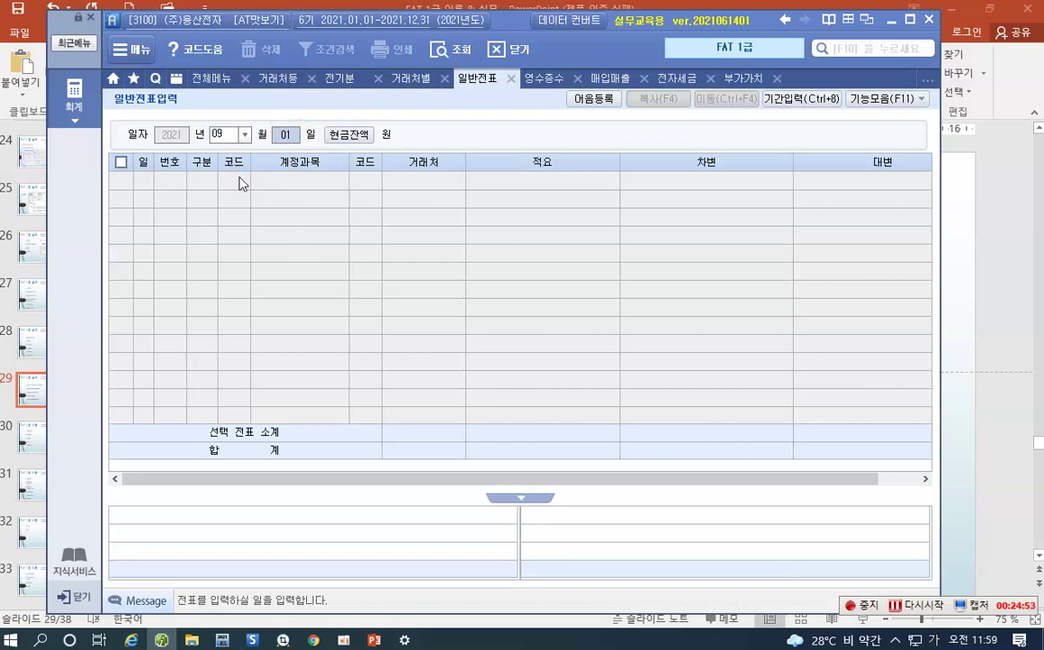
left_click(244, 133)
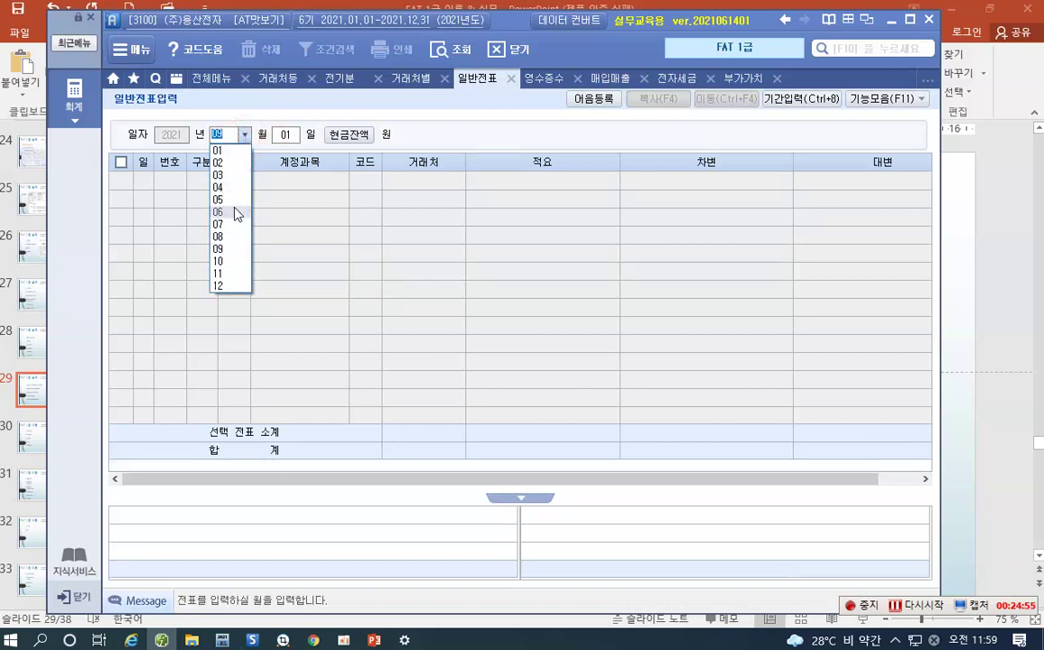
left_click(236, 213)
type("30")
key("Return")
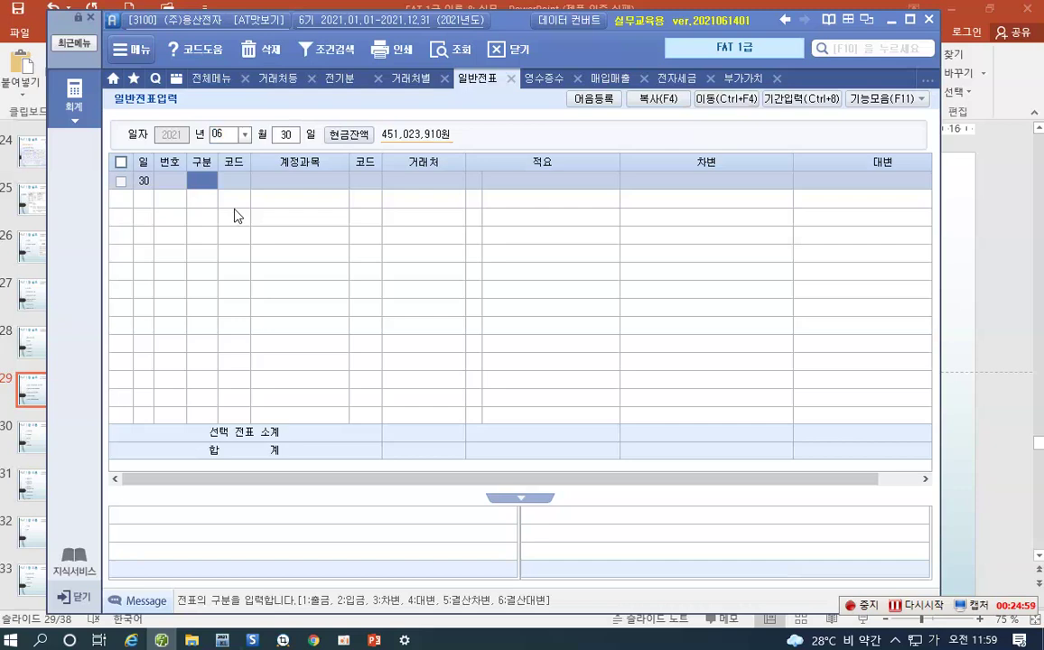
Enter a debit line for account 255 부가세예수금 with the amount 11,021,000
type("3")
key("Return")
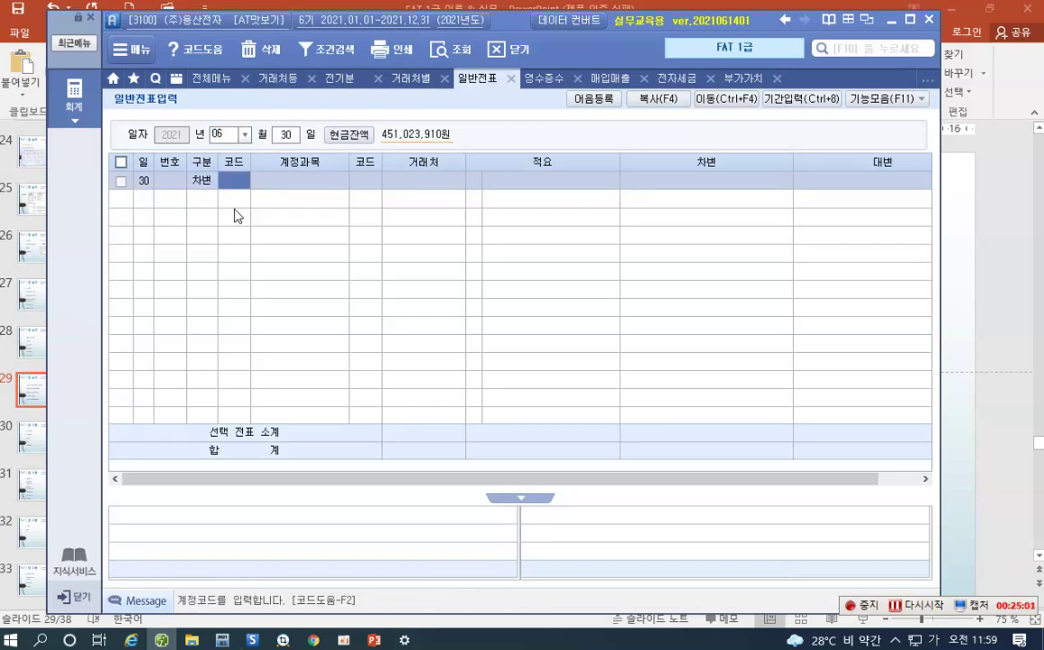
type("255")
key("Return")
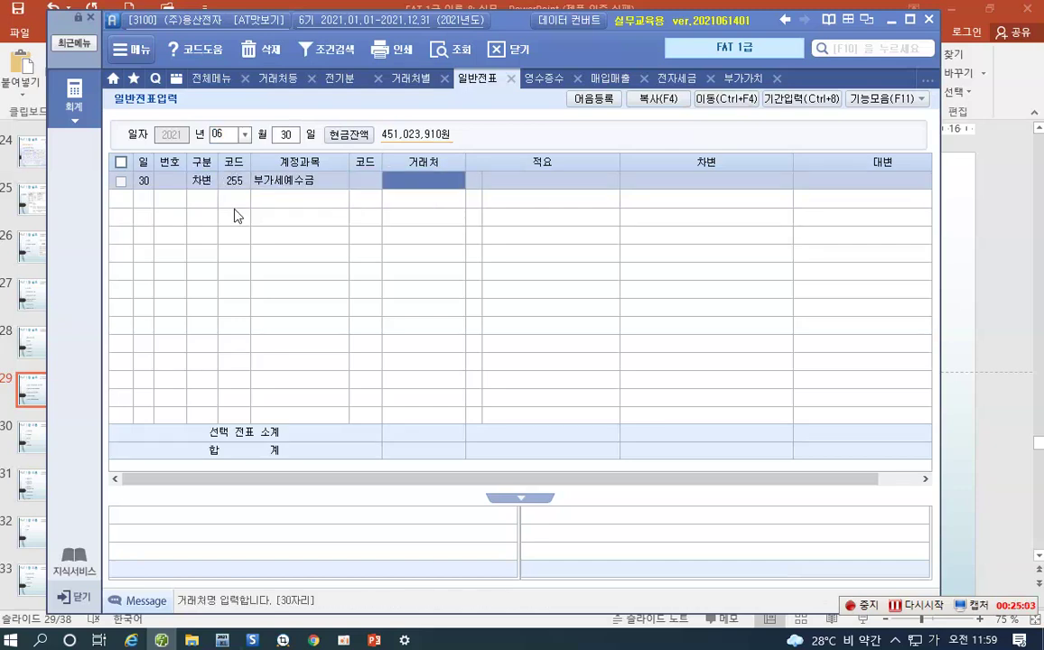
key("Return")
key("Return")
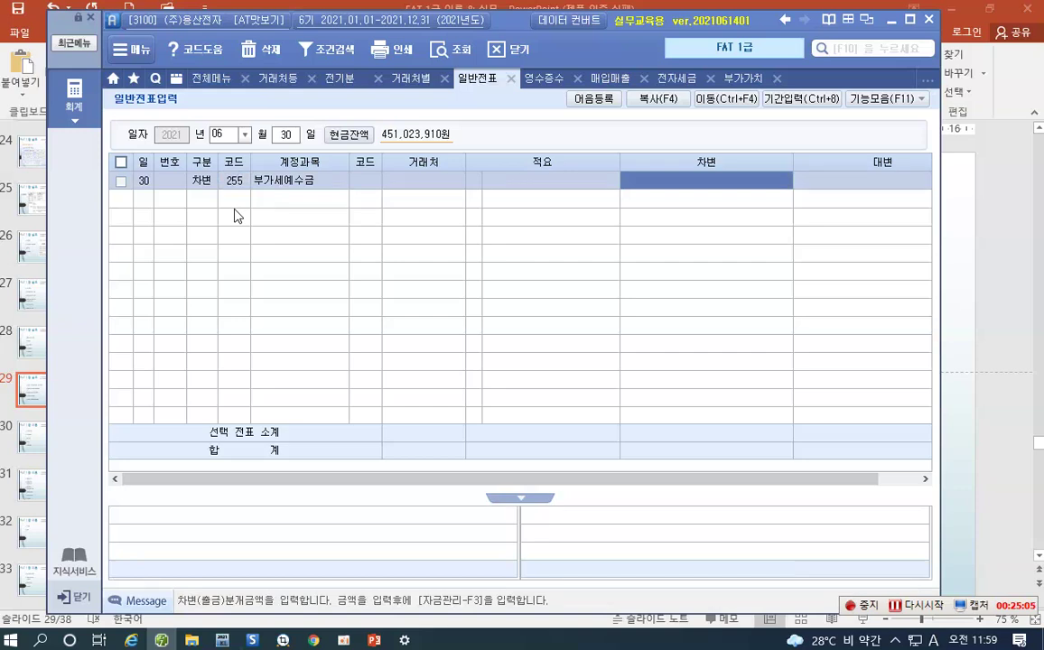
type("11,021")
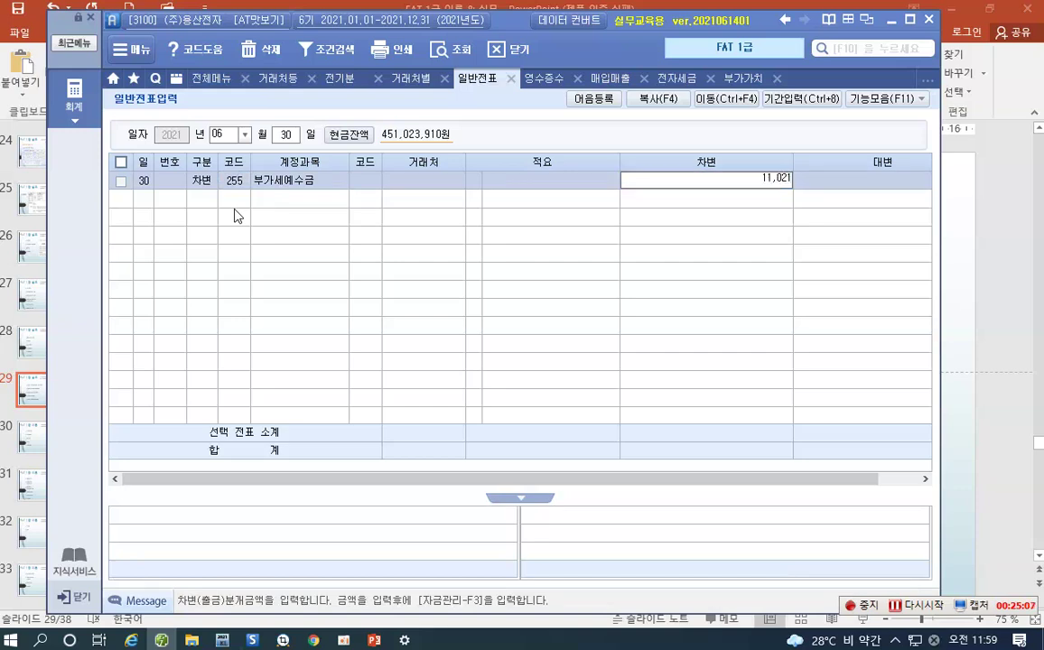
type(",000")
key("Return")
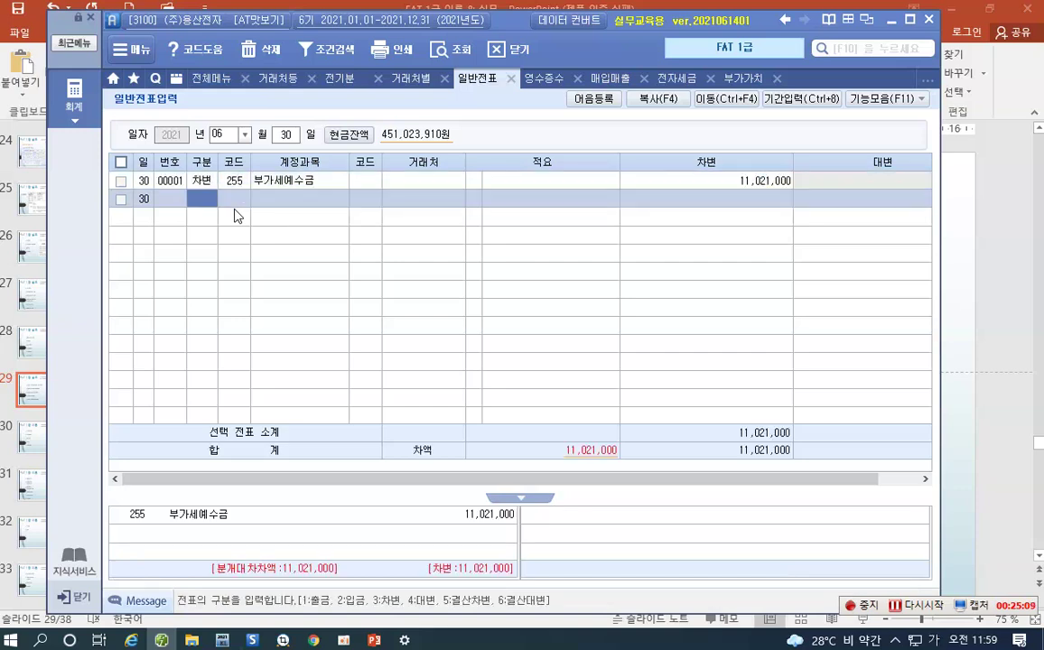
Enter a credit line for account 135 부가세대급금 and set its amount to 2,430,000
type("4")
key("Return")
type("135")
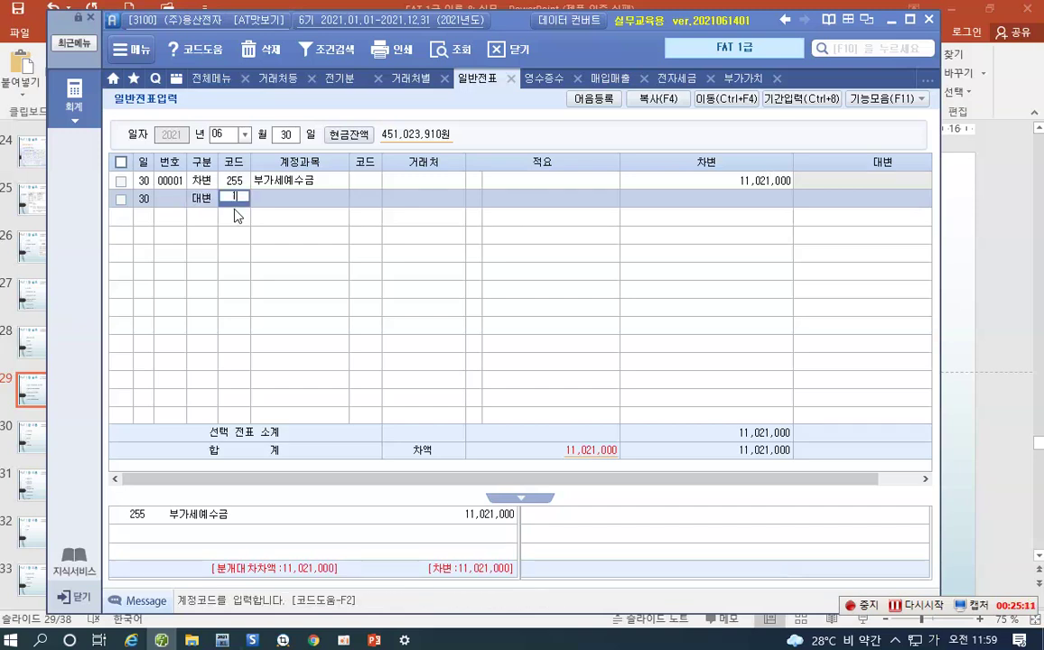
key("Return")
key("Return")
key("Return")
key("Return")
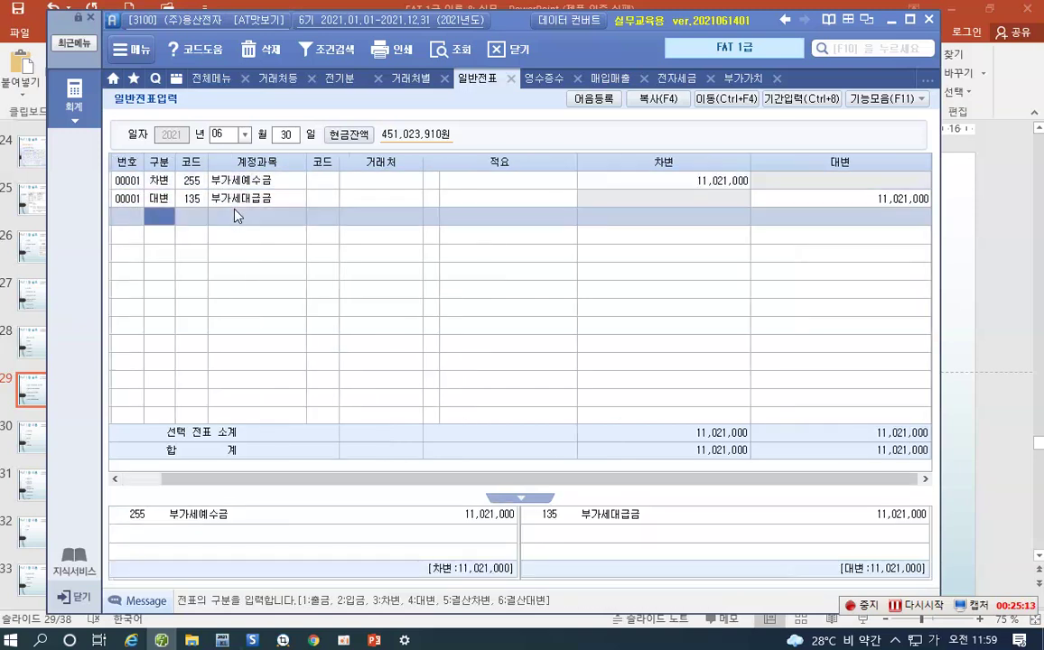
left_click(891, 197)
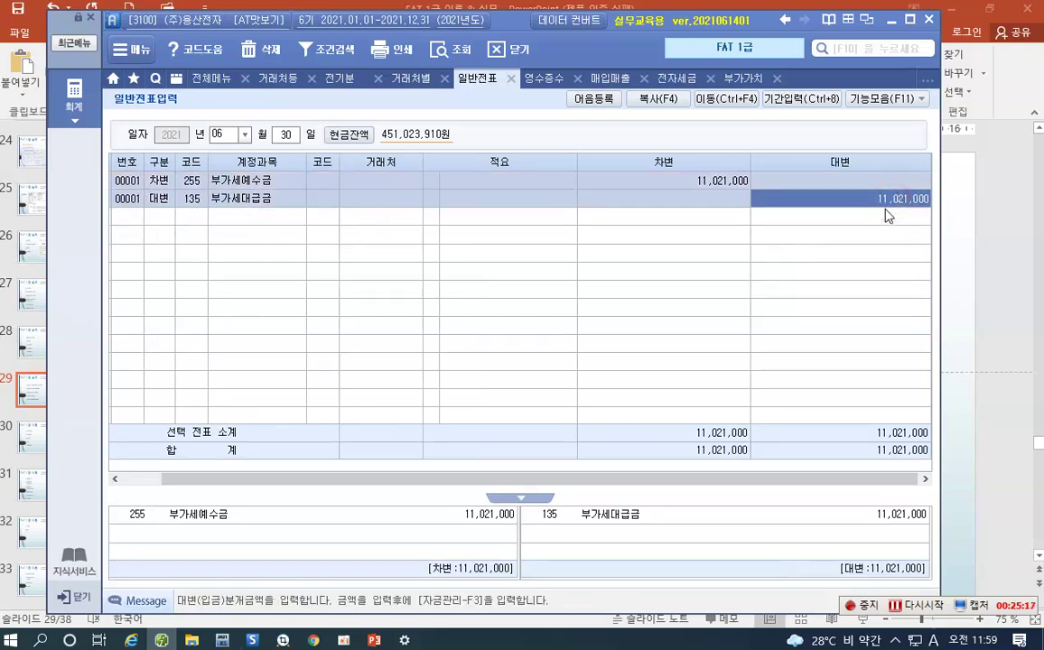
type("2430000")
key("Return")
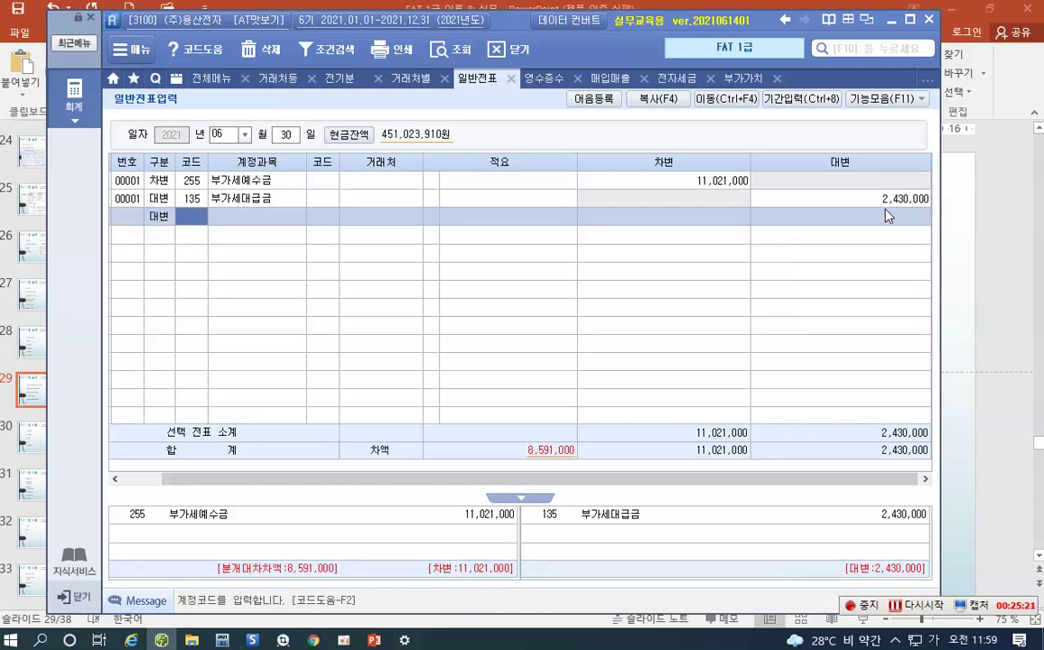
Enter a credit line for account 930 잡이익 with the amount 10,000, and begin another credit line
type("930")
key("Return")
key("Return")
key("Return")
key("Return")
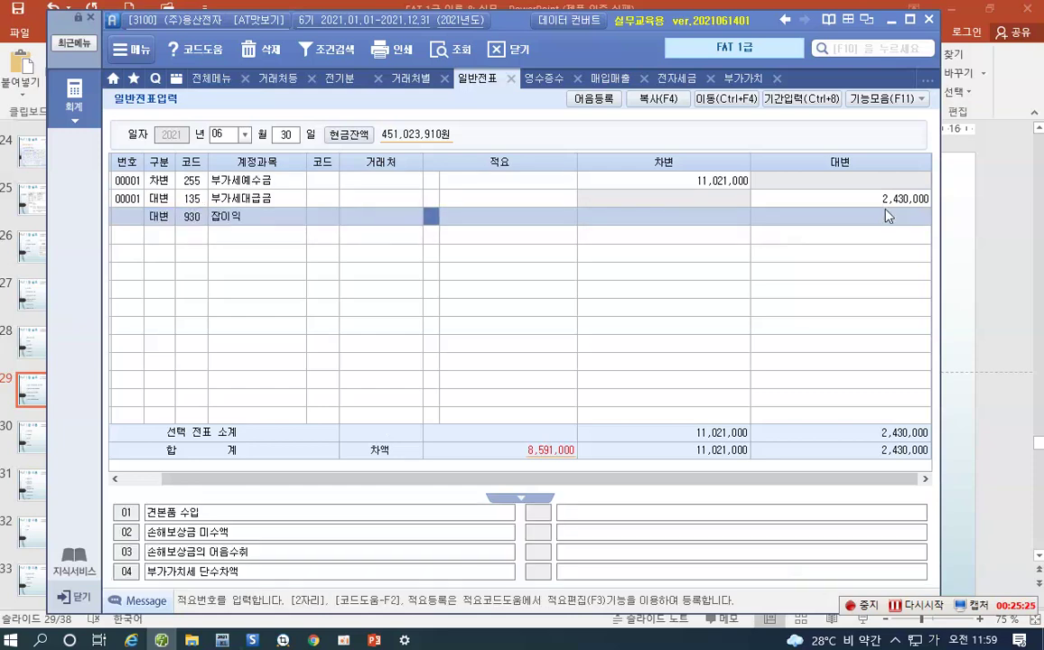
type("100000")
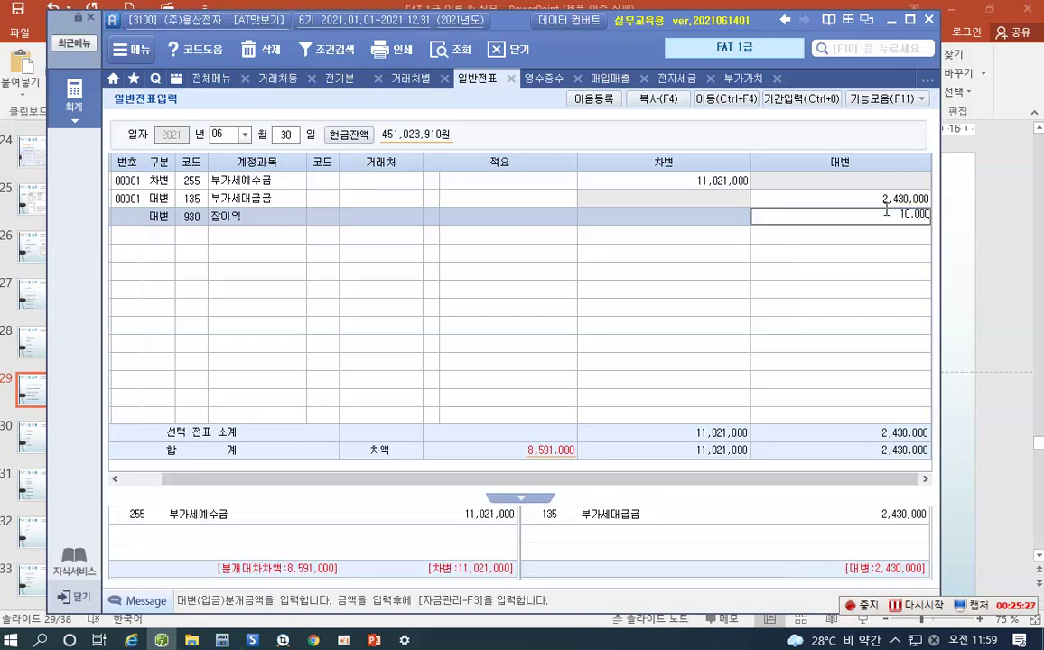
key("Return")
type("4")
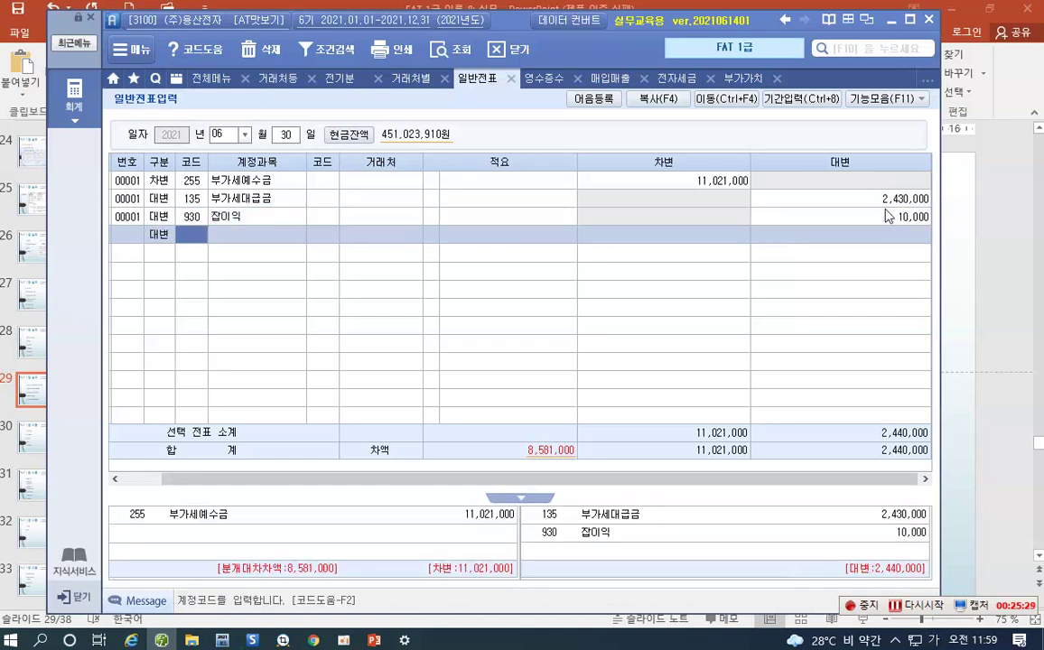
Complete the open credit line with account 261 미지급세금, vendor 31112 용산세무서 and the amount 8,581,000
type("261")
key("Return")
key("Return")
key("Left")
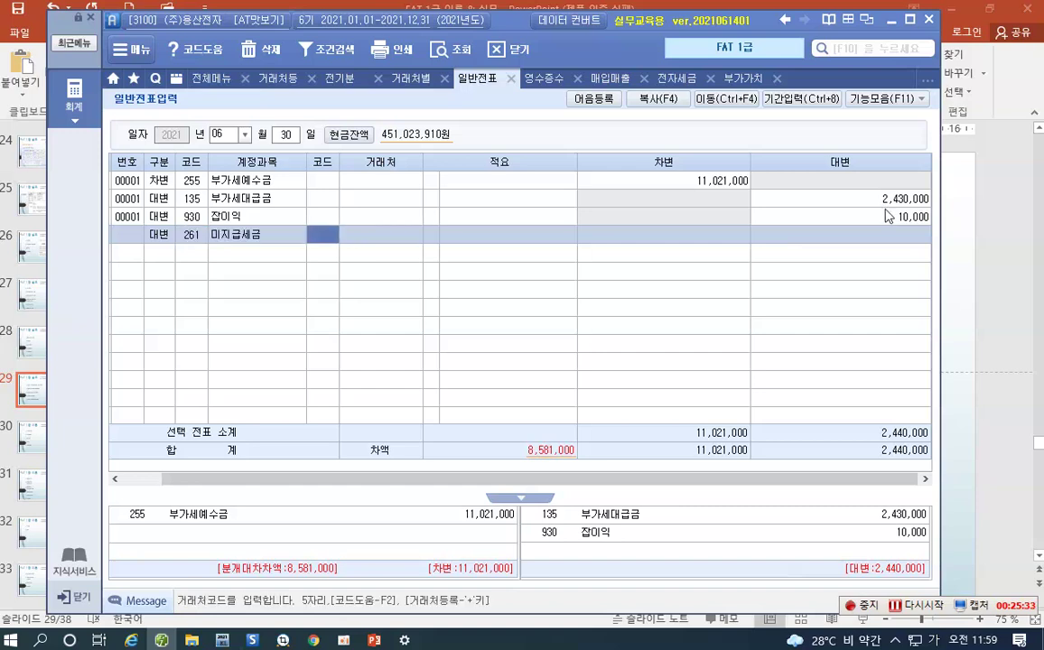
type("31112")
key("Return")
key("Return")
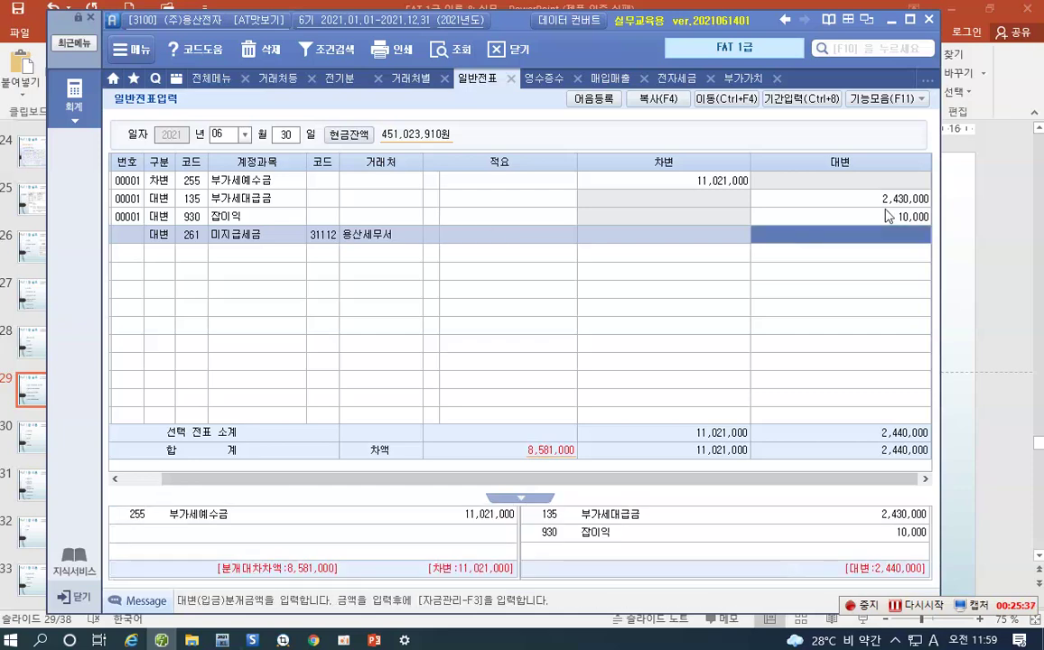
type("8581000")
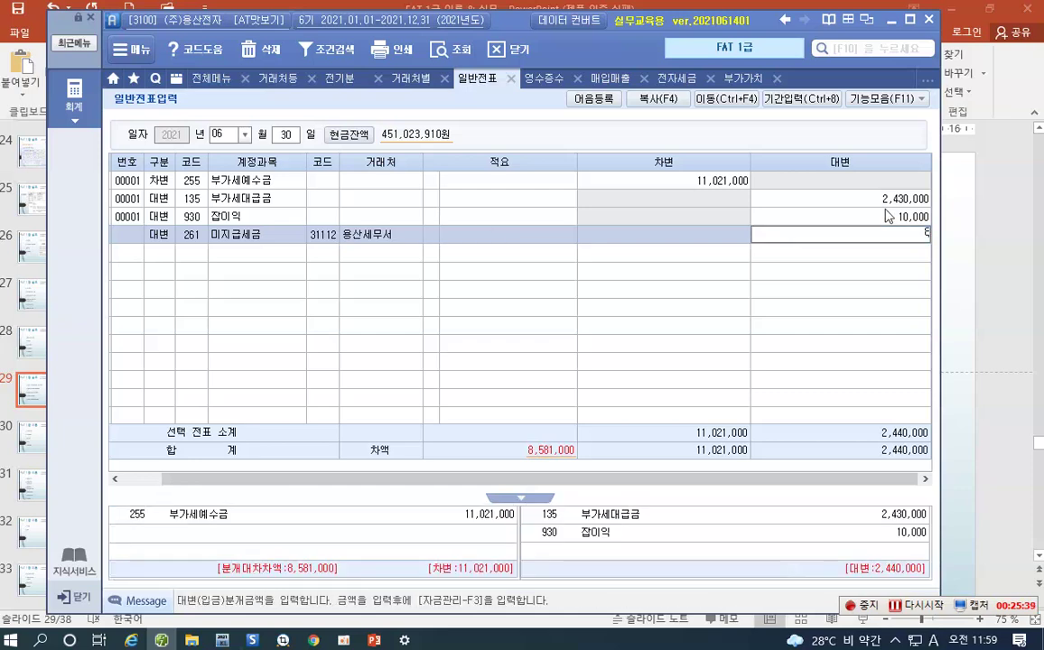
key("Return")
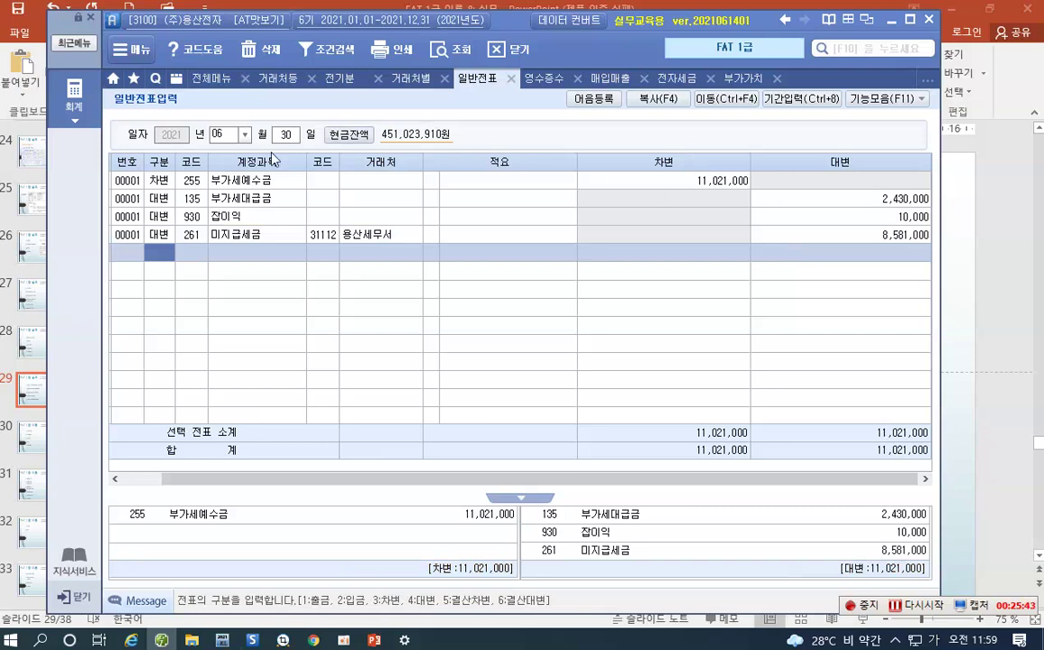
Switch the voucher date to December 31 and start a debit line
left_click(245, 135)
left_click(218, 286)
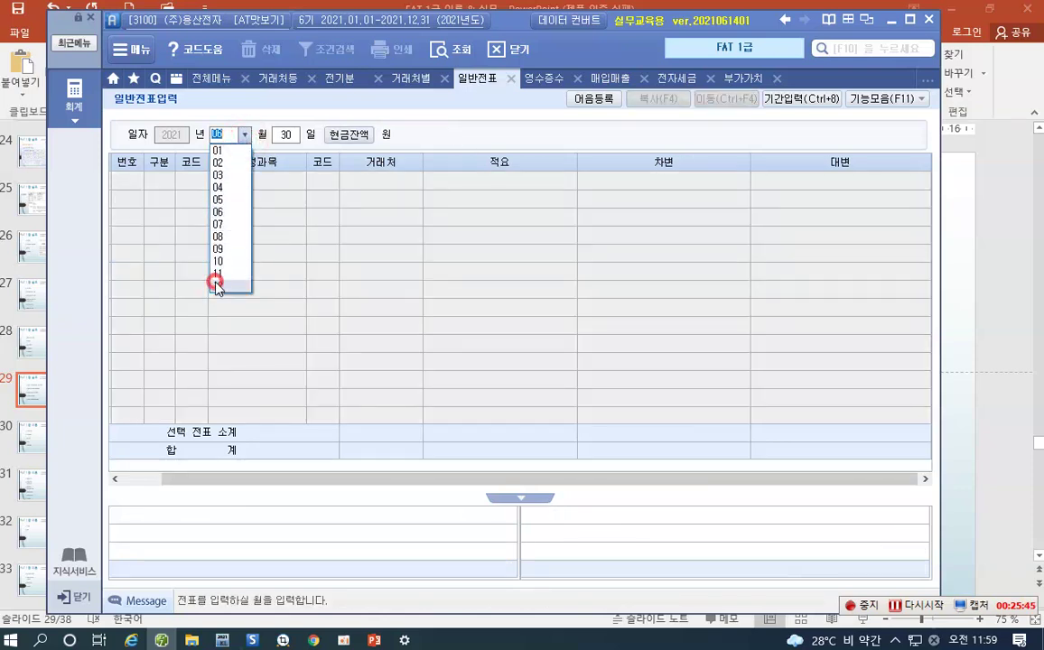
type("31")
key("Return")
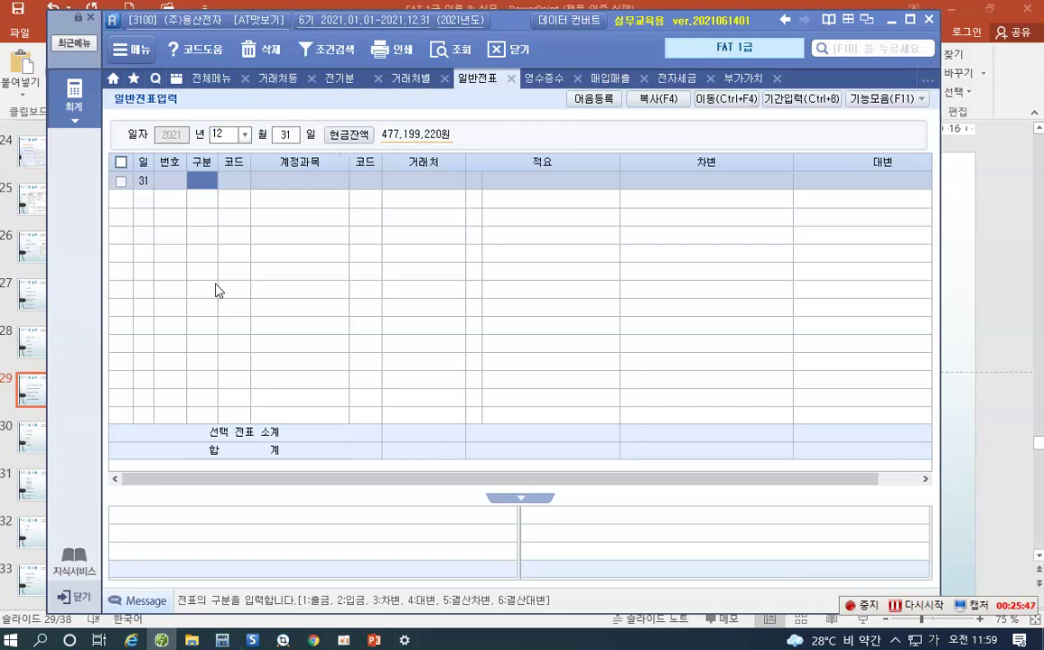
type("3")
key("Return")
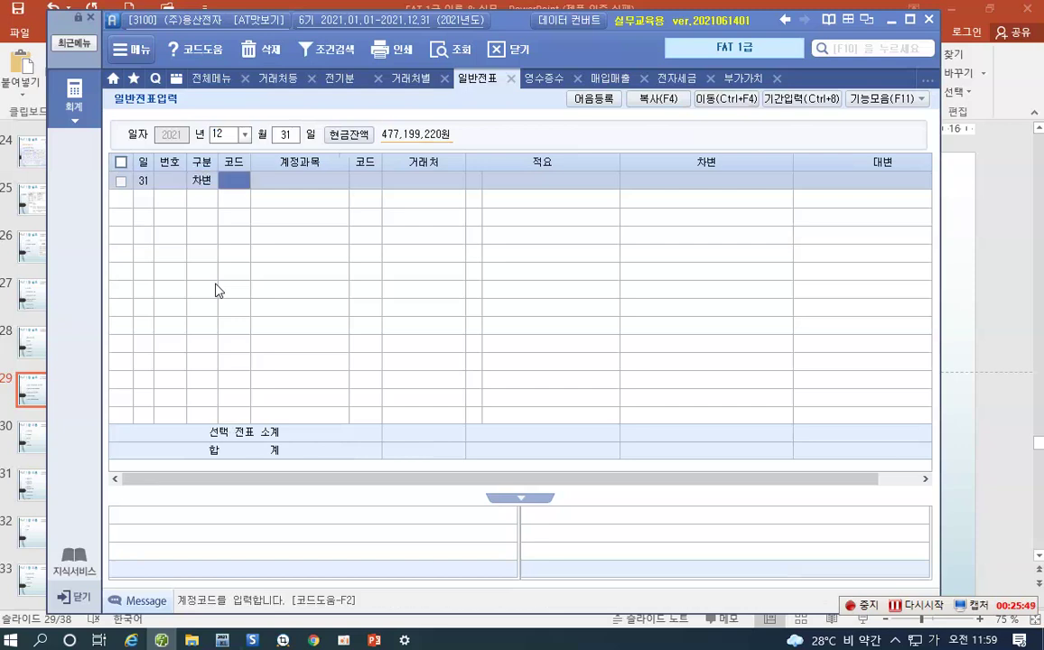
Look up 선급 in the account code help, assign 133 선급비용 to the debit line and set its amount to 450,000
key("F2")
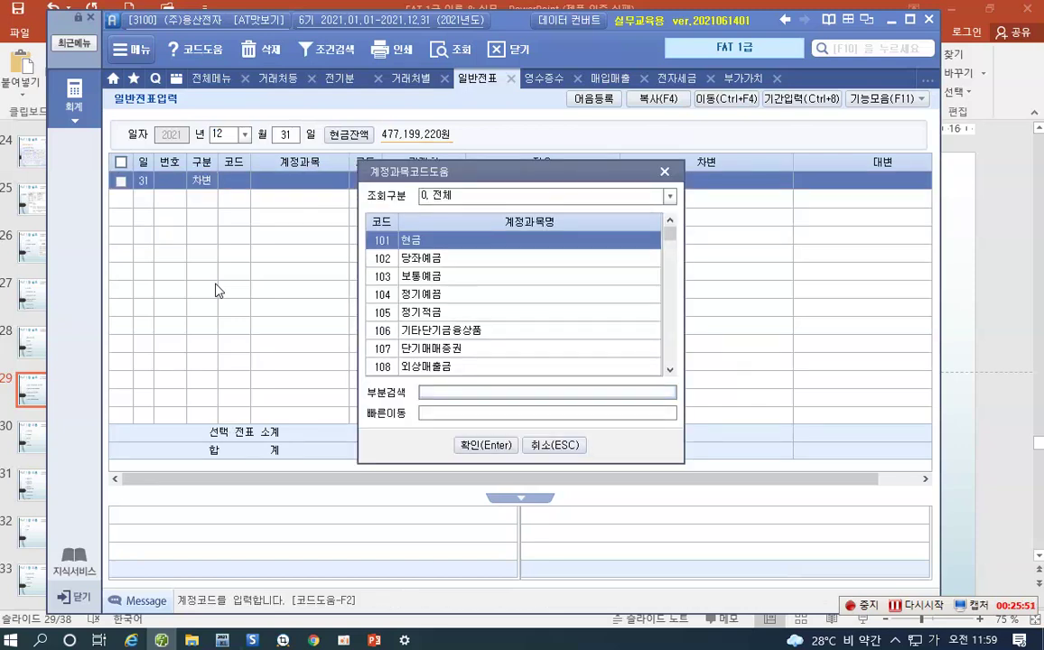
type("선급")
key("Return")
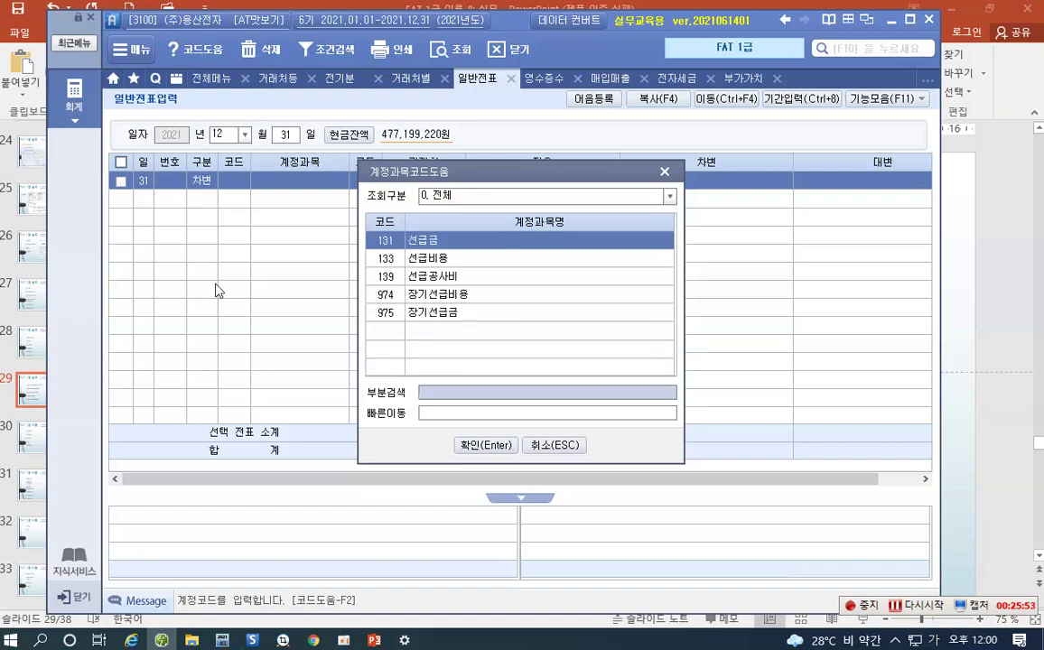
key("Down")
key("Return")
key("Return")
key("Return")
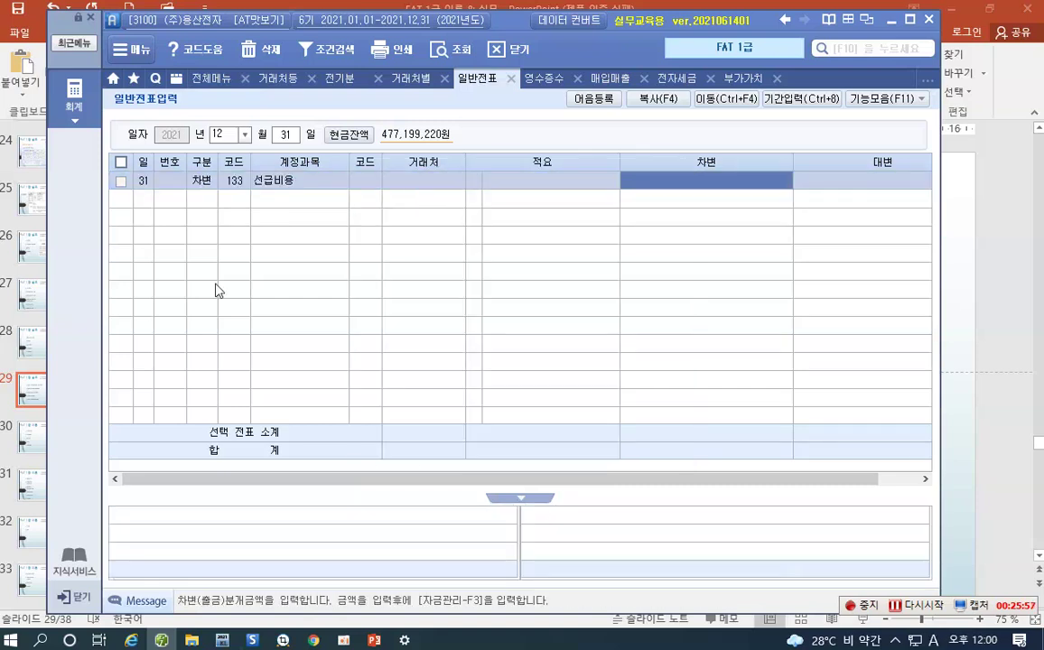
type("4500000")
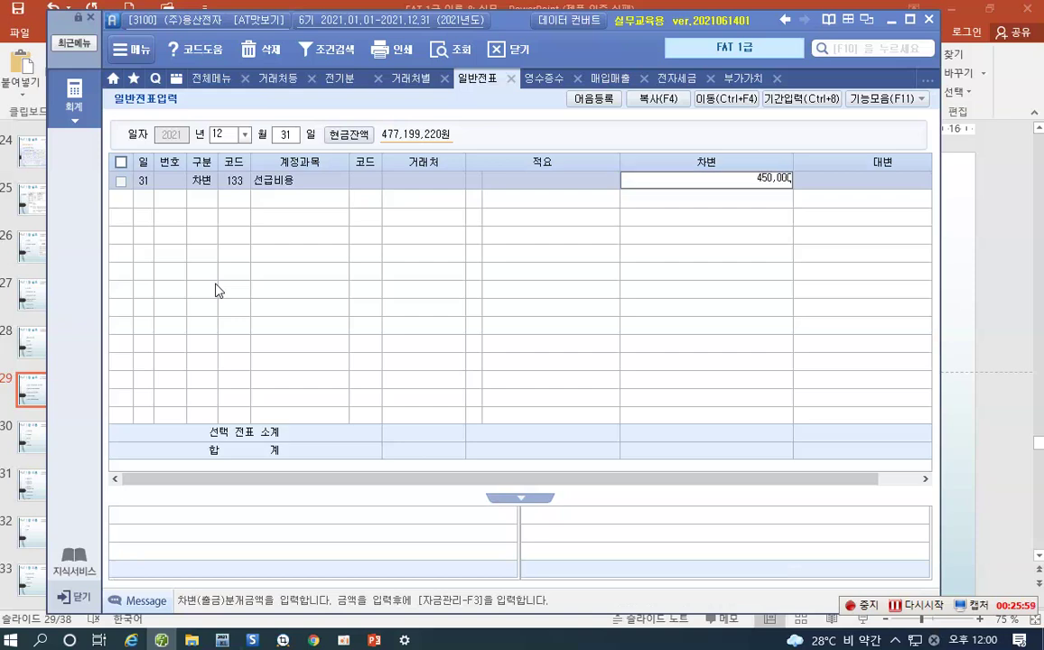
key("Return")
Enter a credit line for account 821 보험료 with the amount 450,000
type("4")
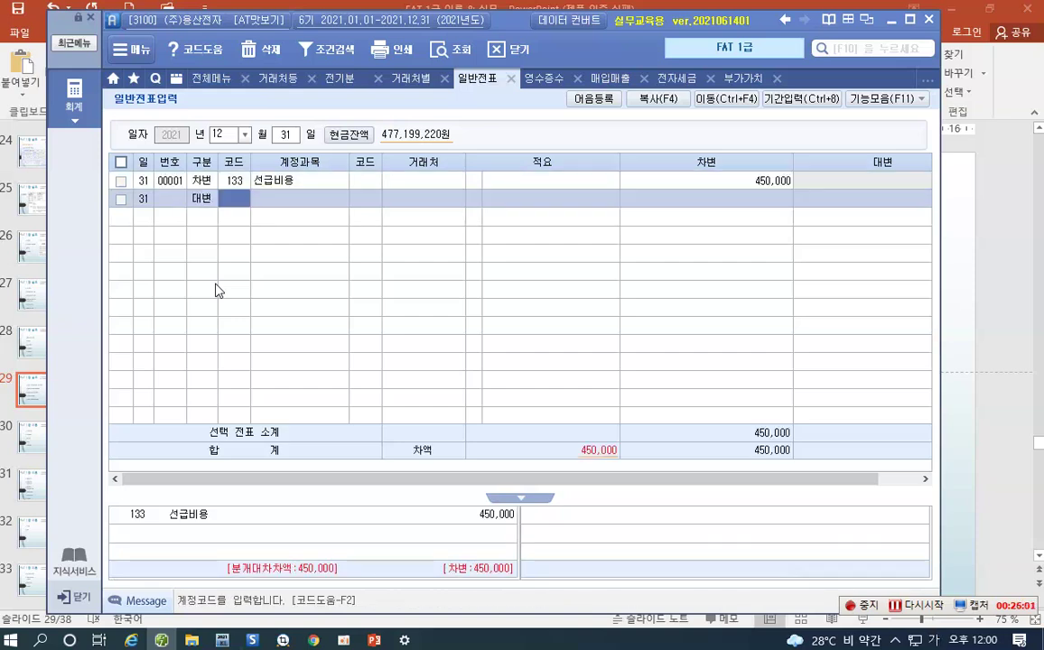
type("821")
key("Return")
key("Return")
key("Return")
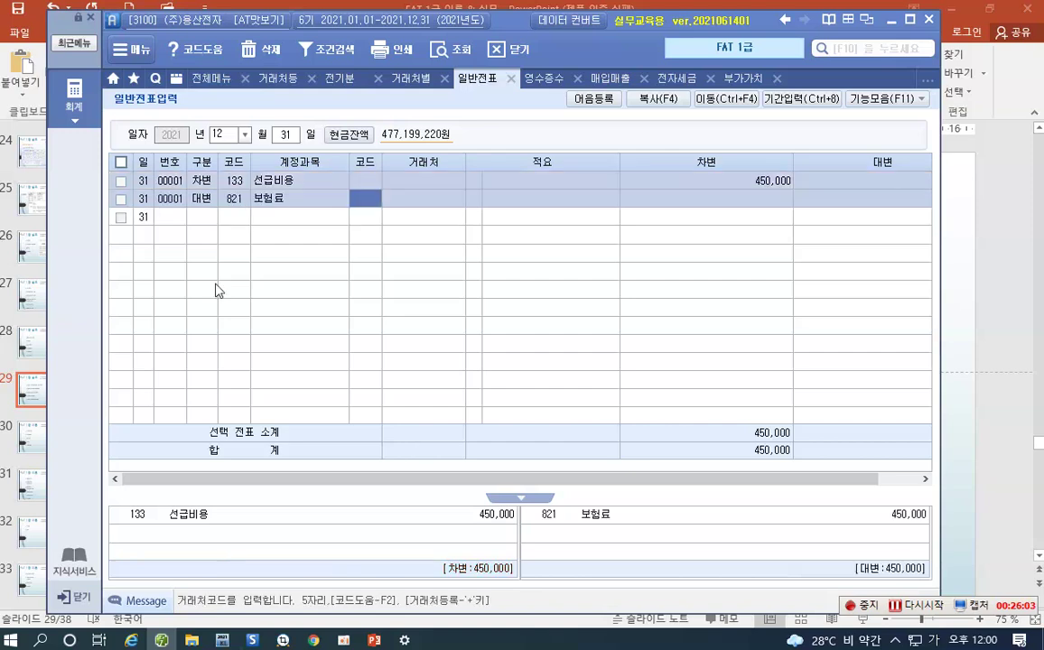
key("Return")
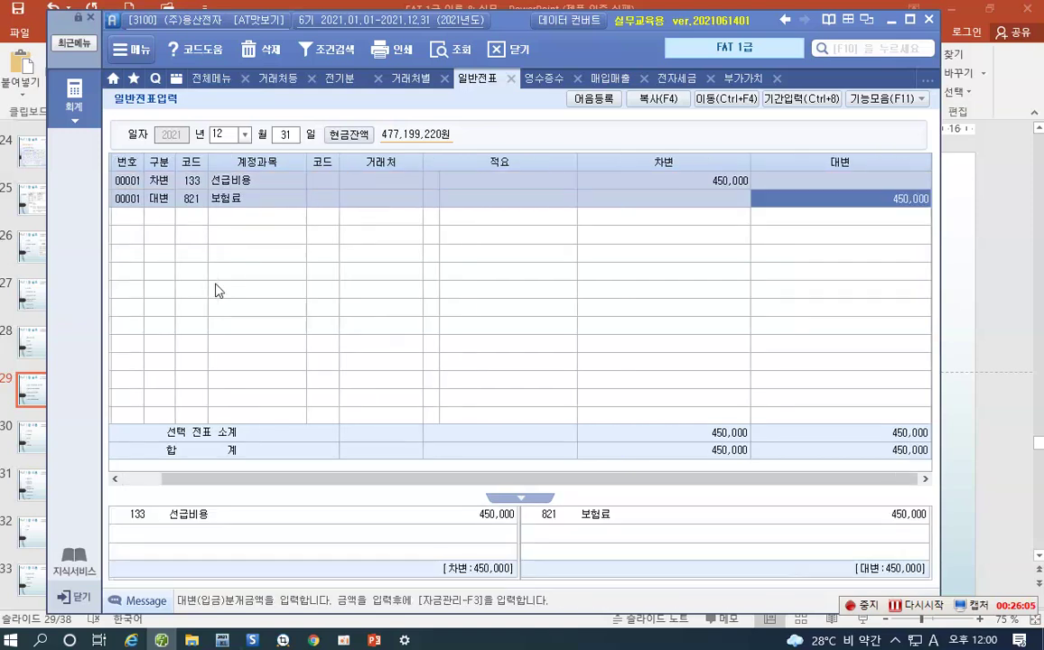
key("Return")
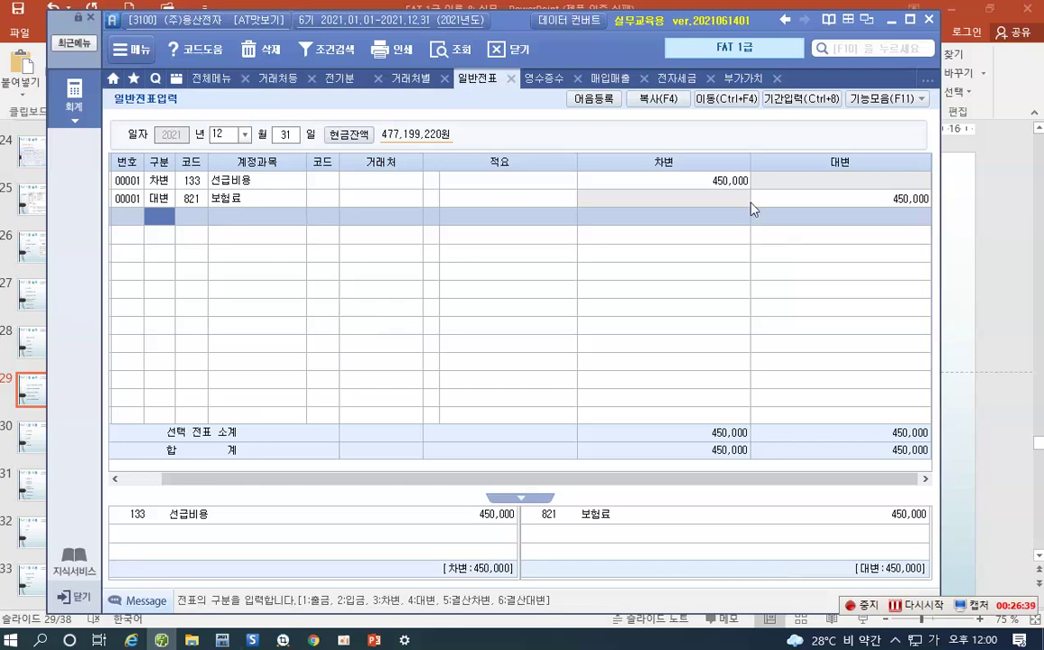
Open 결산자료입력 for January to December 2021 and accept the cost-of-sales selection without entering a code
left_click(76, 99)
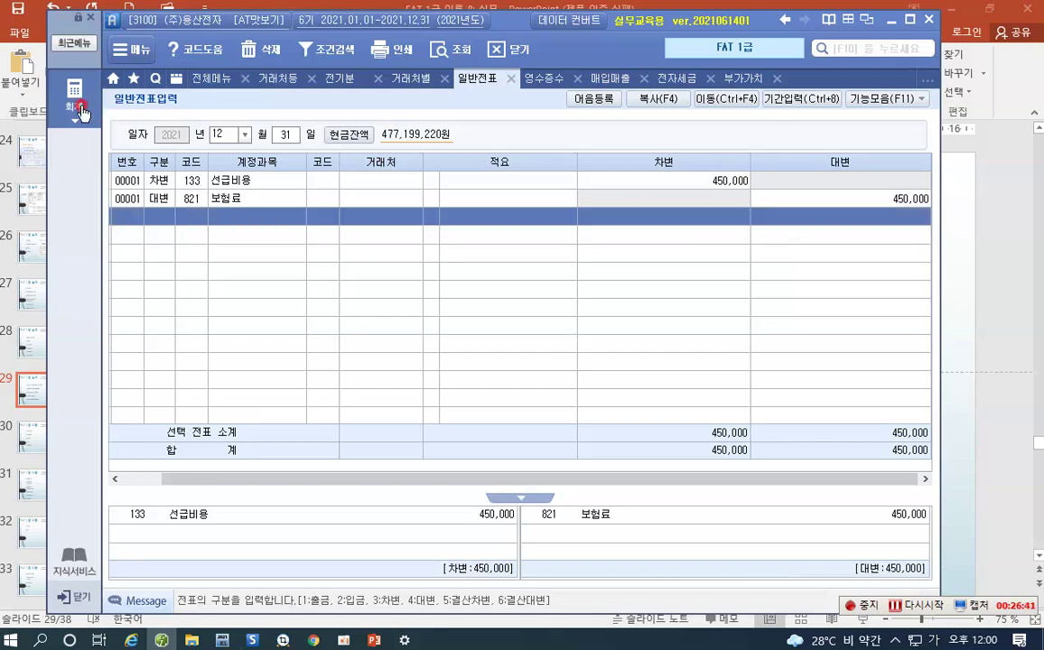
left_click(753, 155)
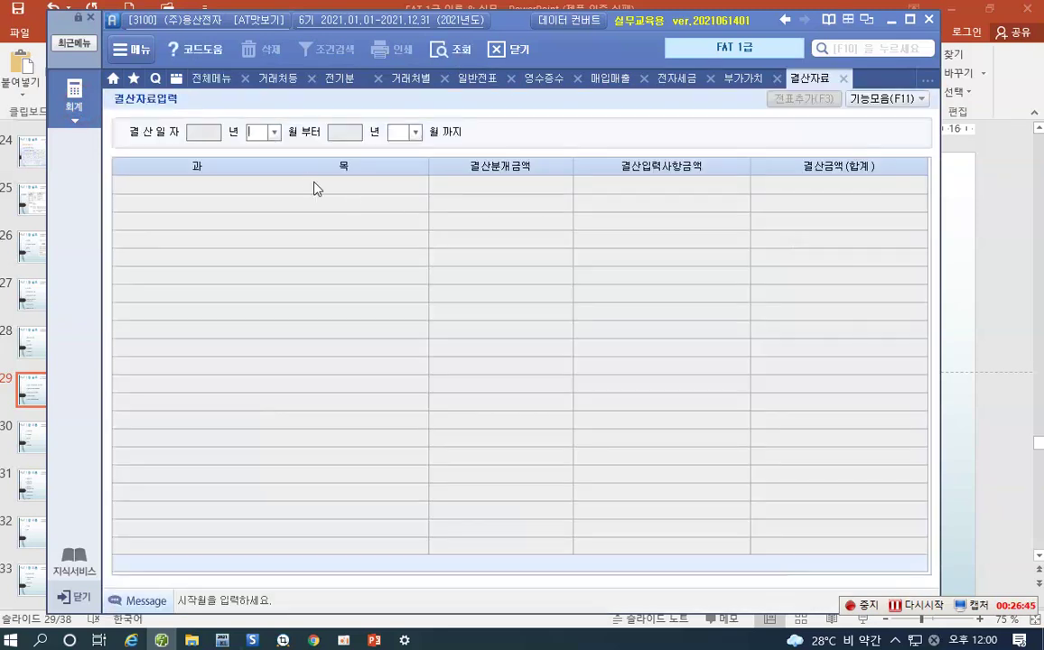
left_click(274, 131)
left_click(253, 145)
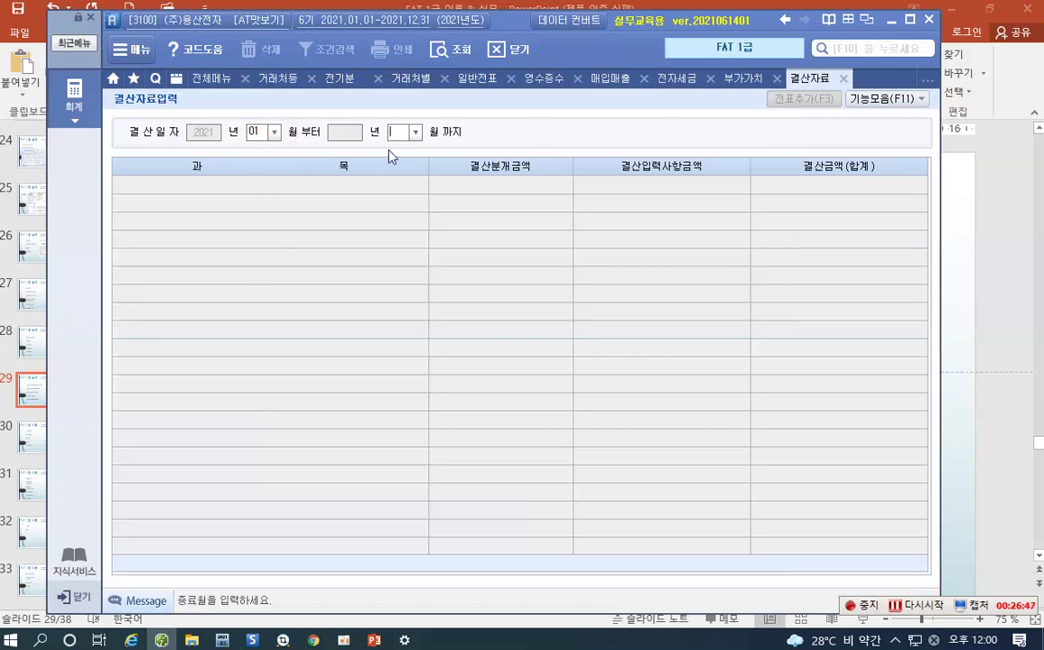
left_click(416, 134)
left_click(401, 282)
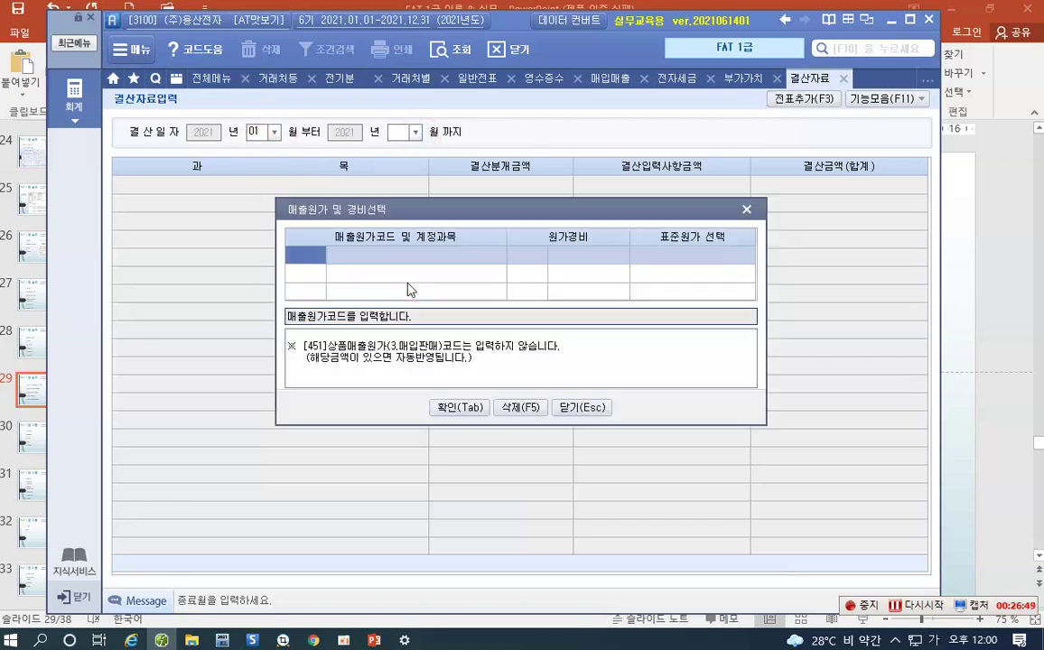
left_click(444, 404)
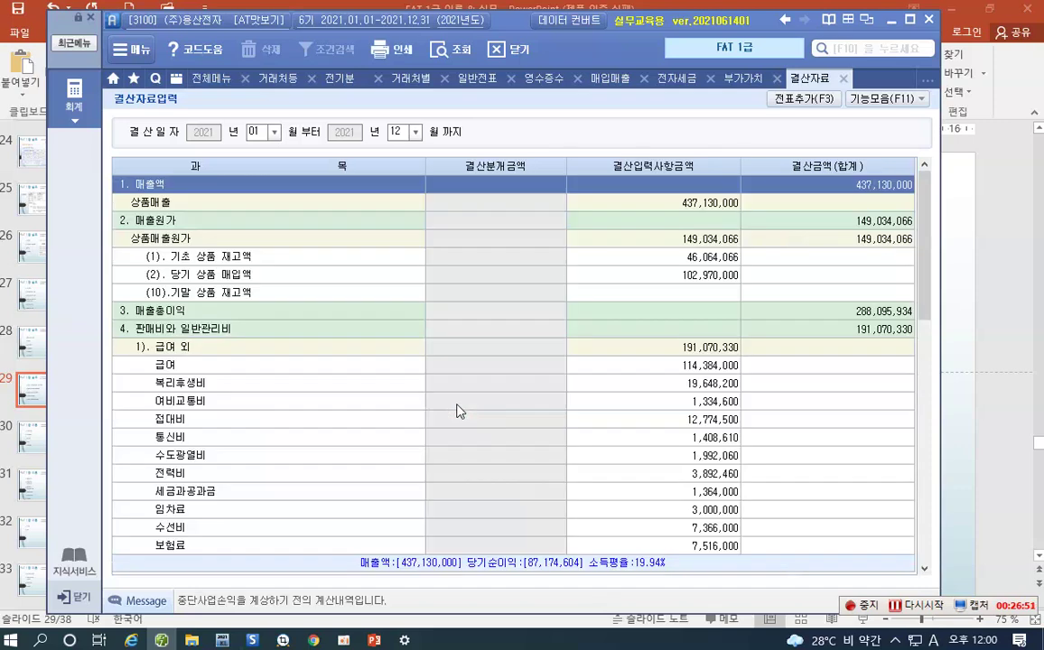
Set 퇴직급여(전입액) to 12,000,000, add the closing entries to the general vouchers and clear the closing form
scroll(456, 411, "up", 10)
scroll(319, 379, "down", 3)
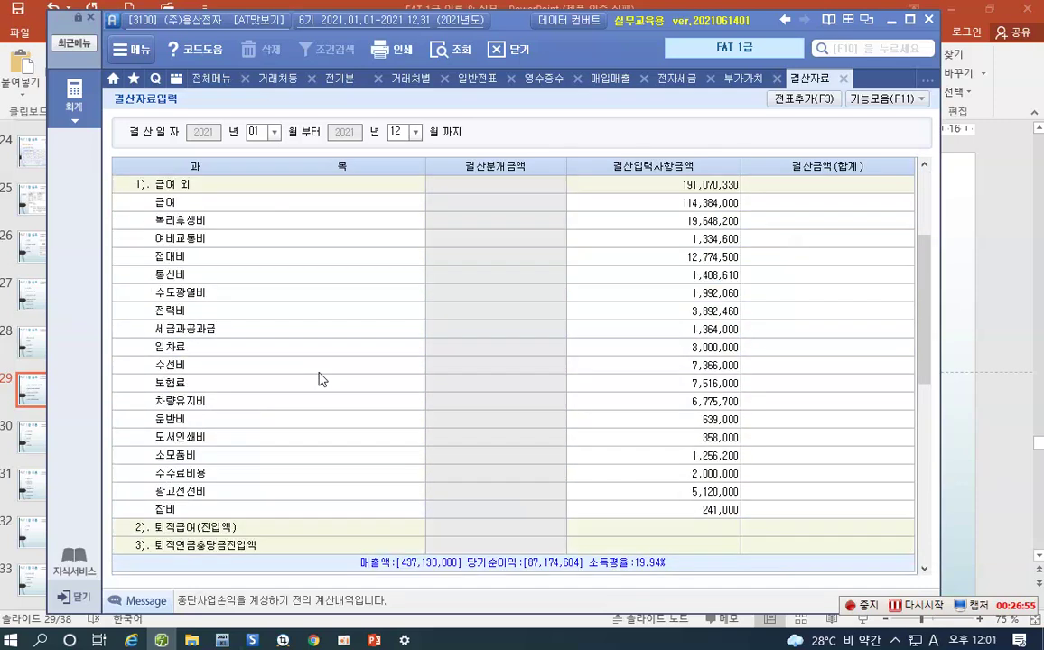
left_click(266, 527)
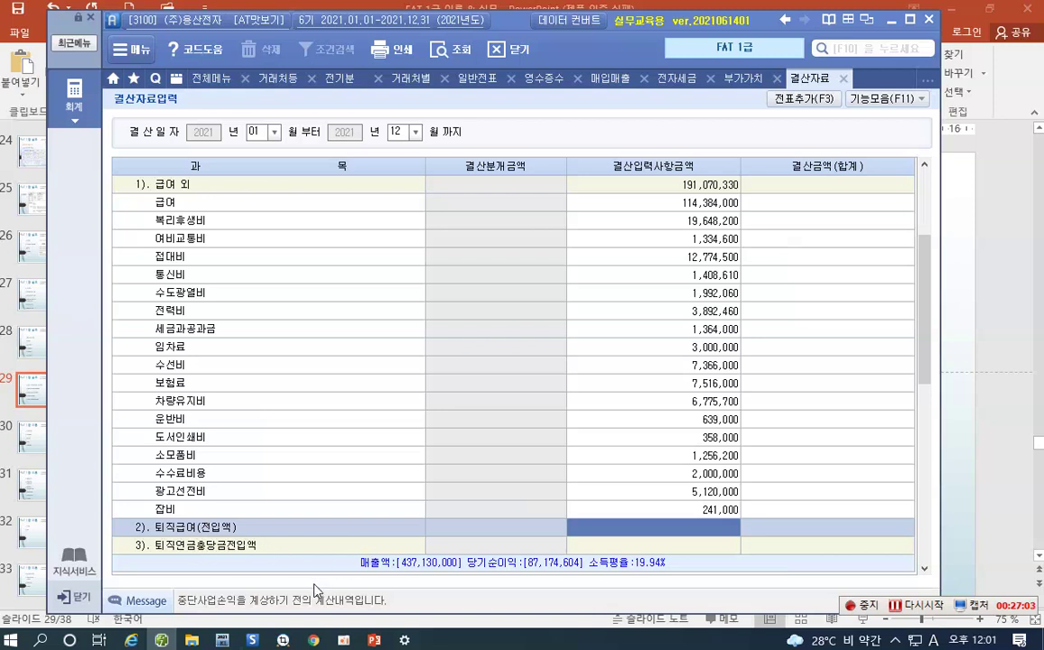
type("12000000")
key("Return")
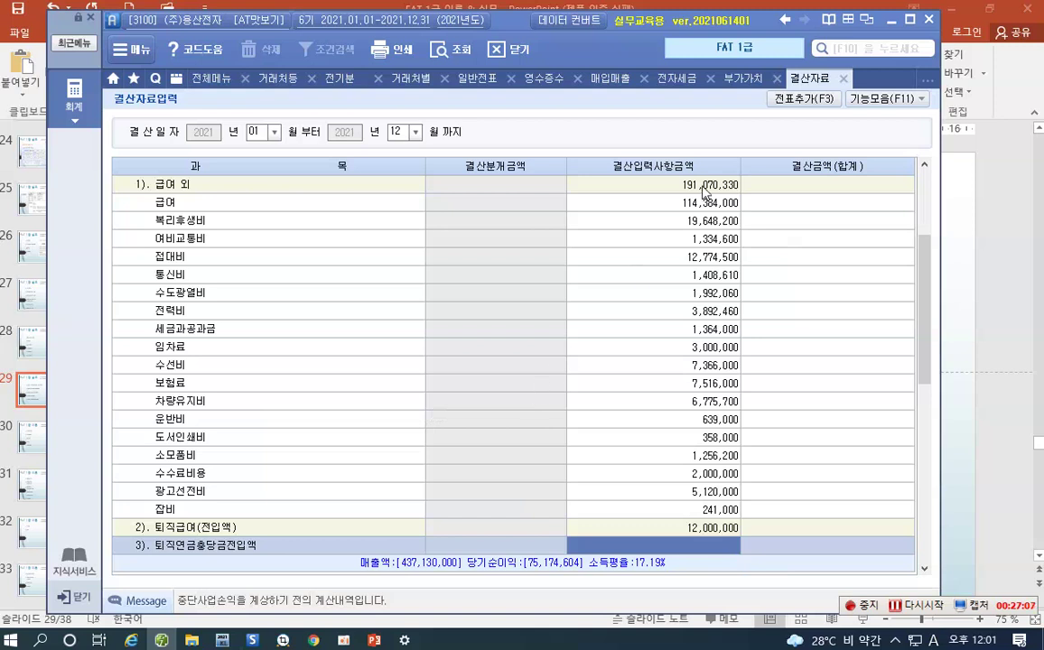
left_click(802, 99)
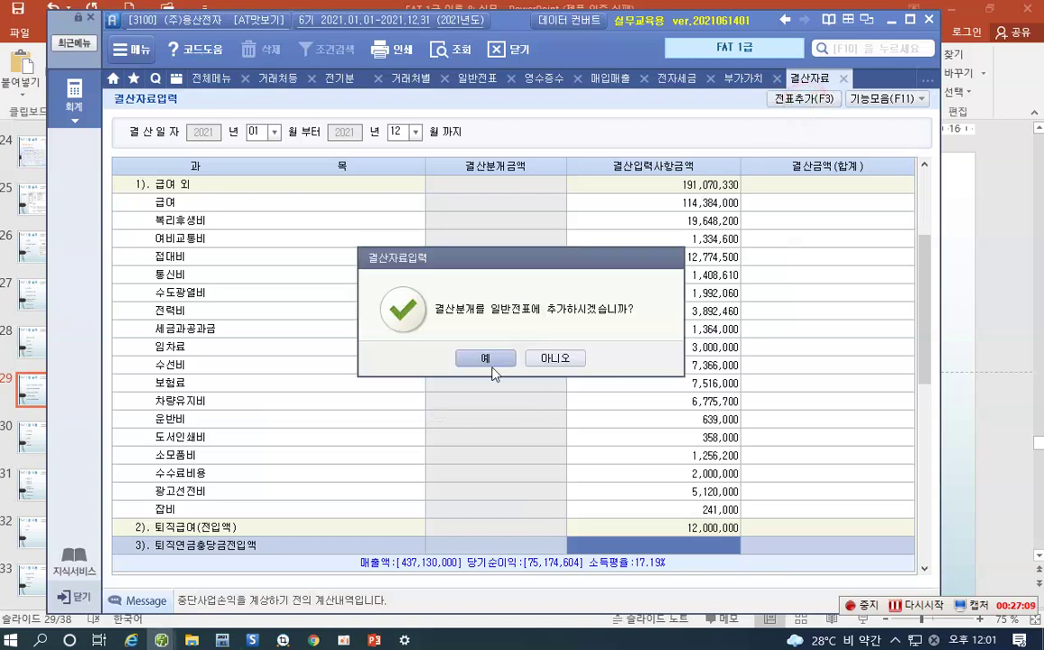
left_click(492, 364)
left_click(496, 362)
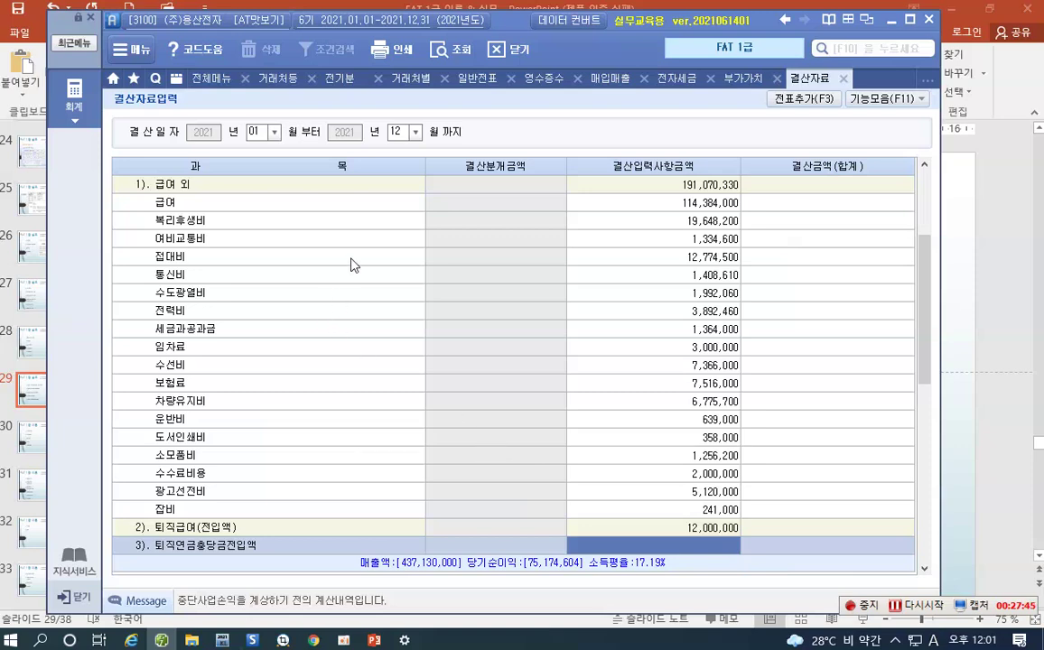
key("Escape")
left_click(378, 259)
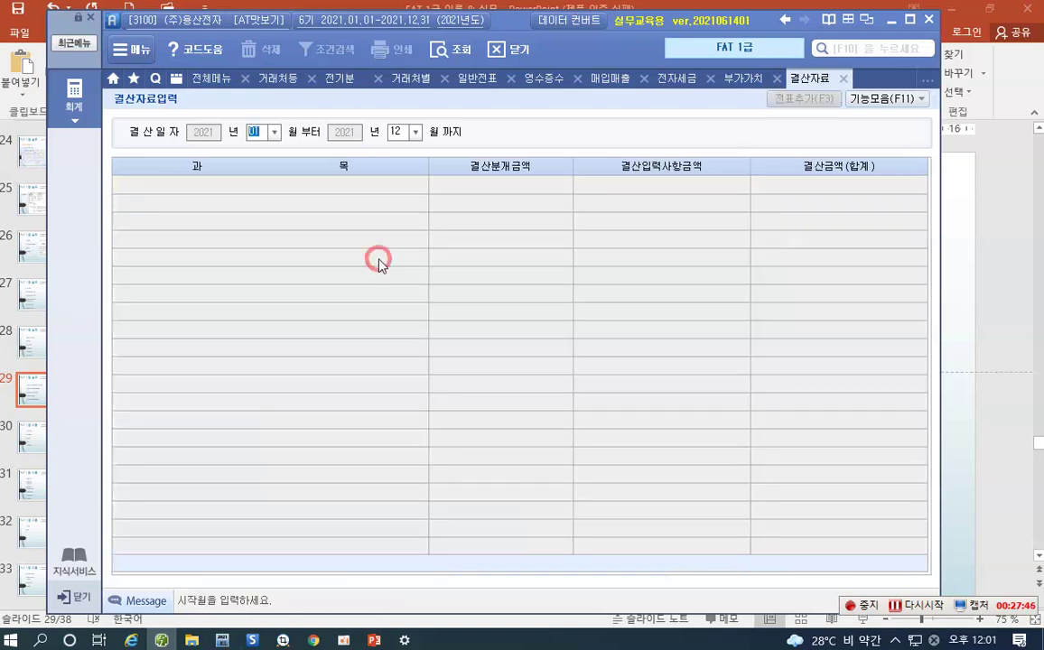
Query account 146 상품 by month in 총계정원장 and outline the January to June rows with a red rectangle
left_click(73, 99)
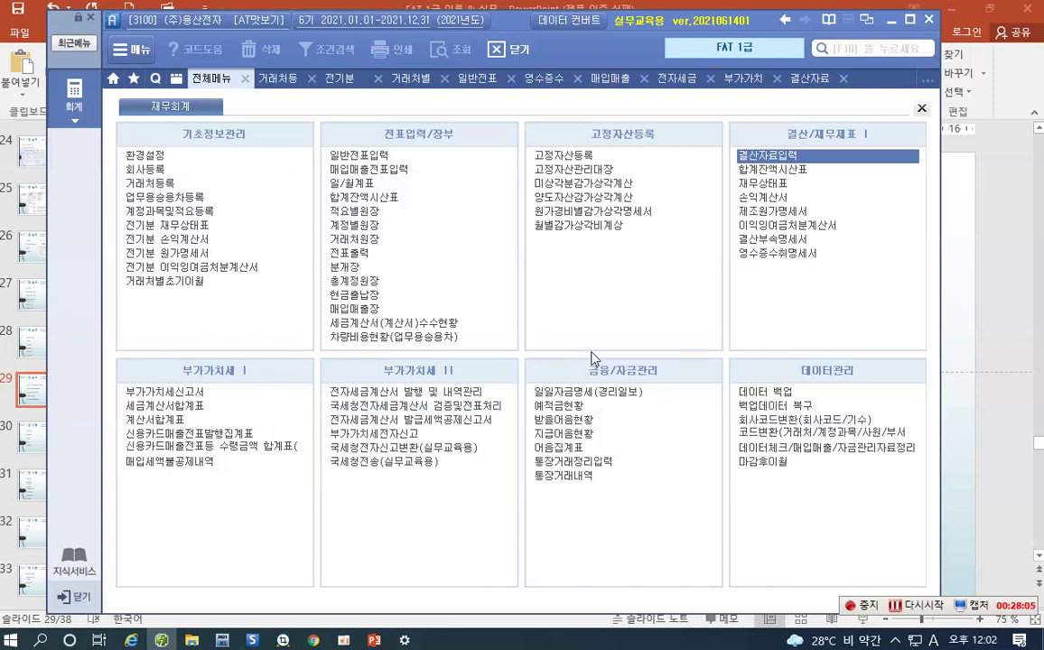
left_click(369, 281)
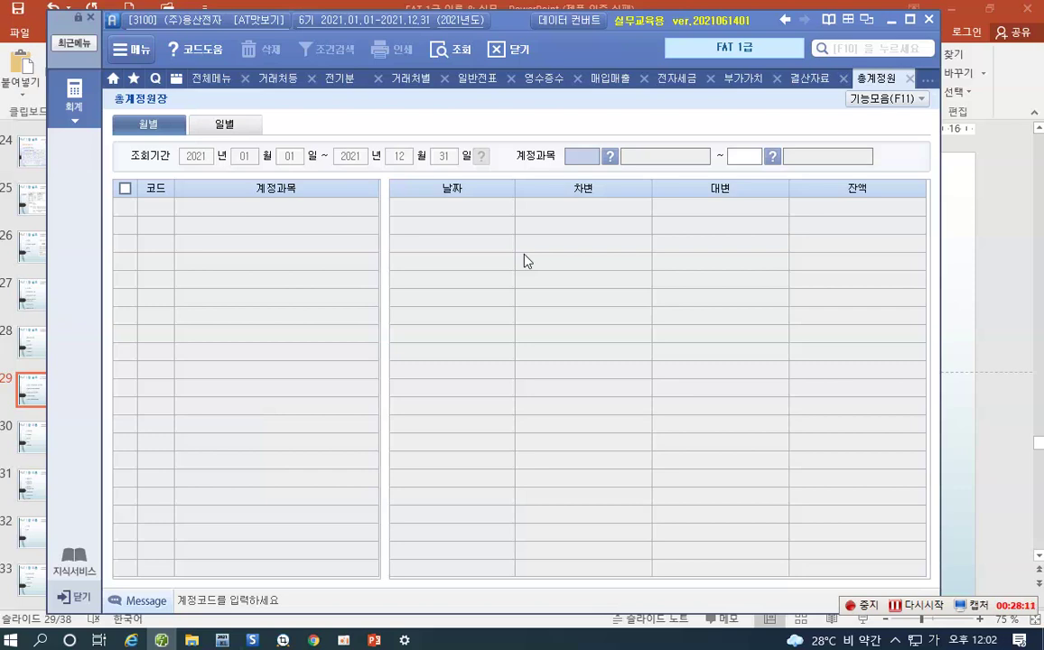
type("146")
key("Return")
key("Return")
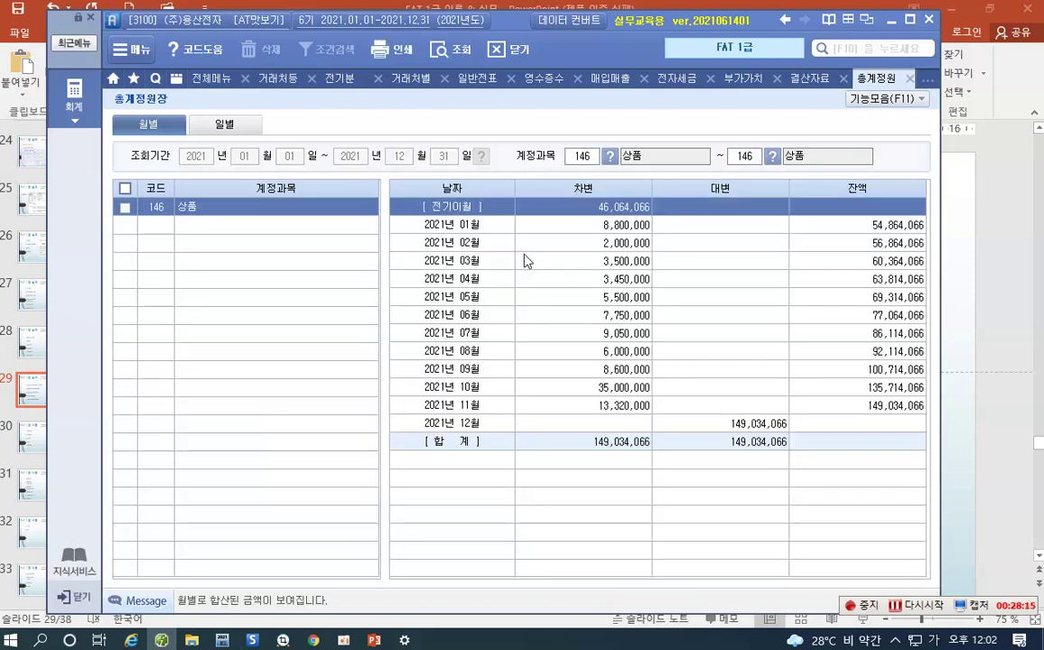
key("ctrl+F2")
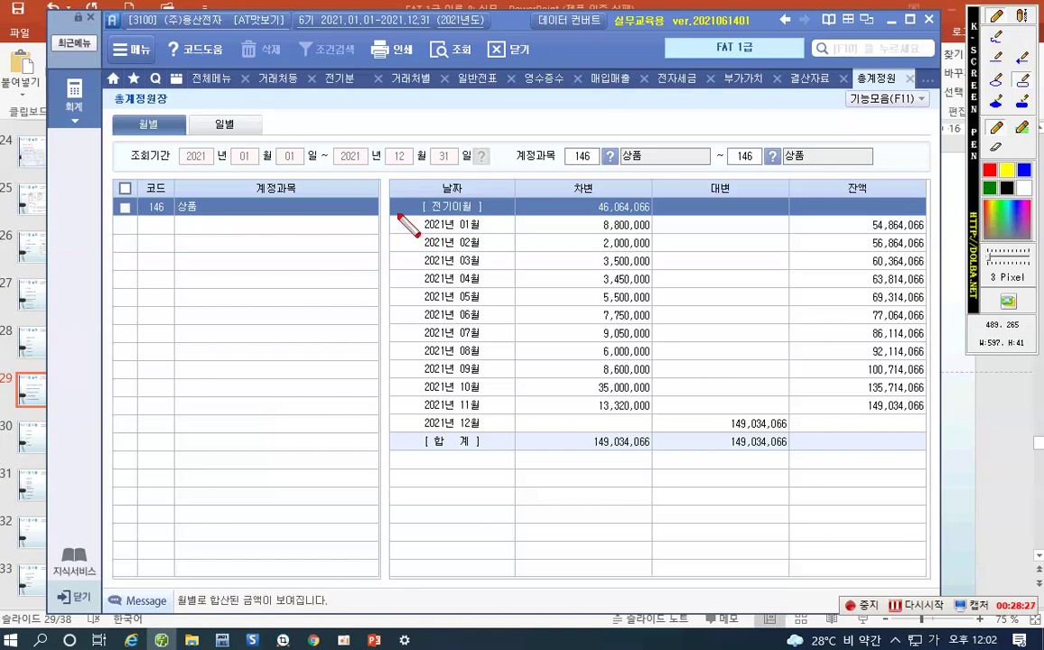
left_click_drag(388, 213, 938, 324)
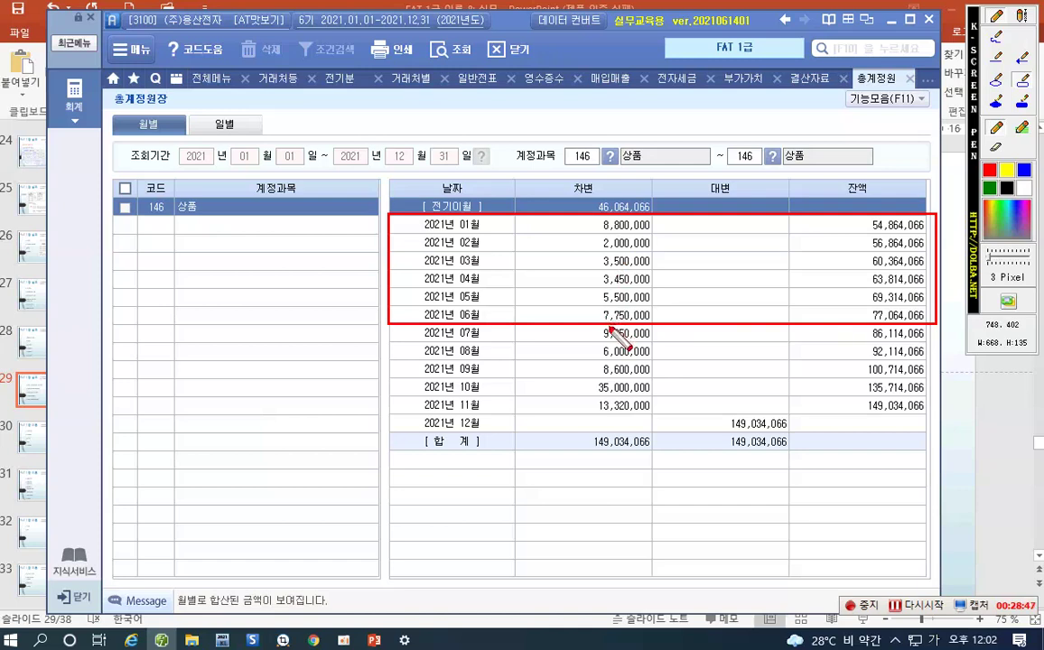
Open 세금계산서합계표 and query the period from January to March 2021
left_click(75, 99)
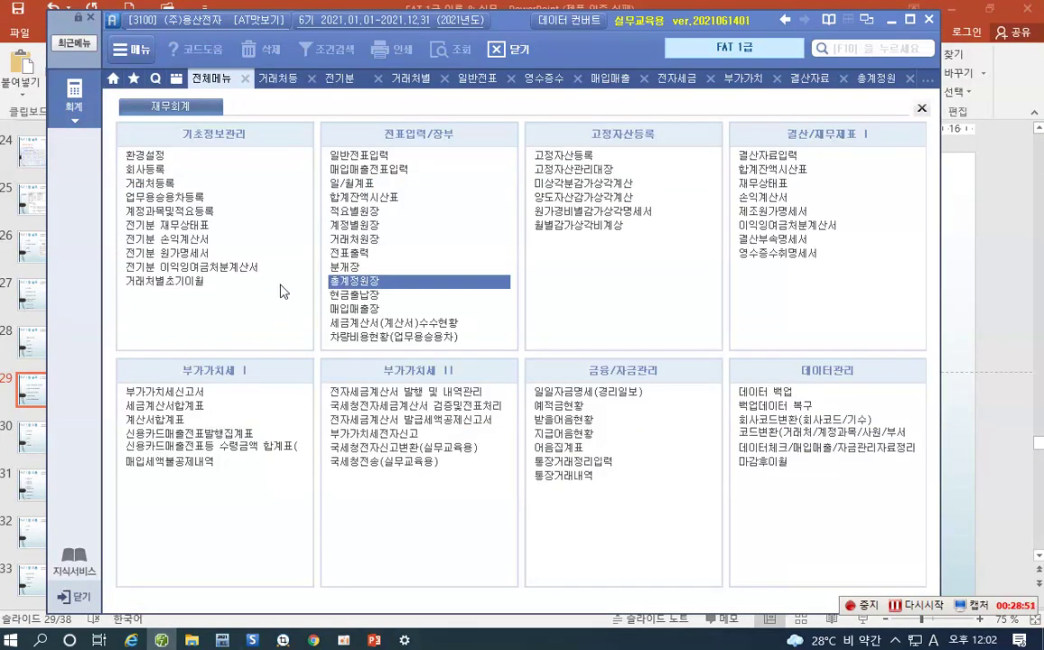
left_click(179, 408)
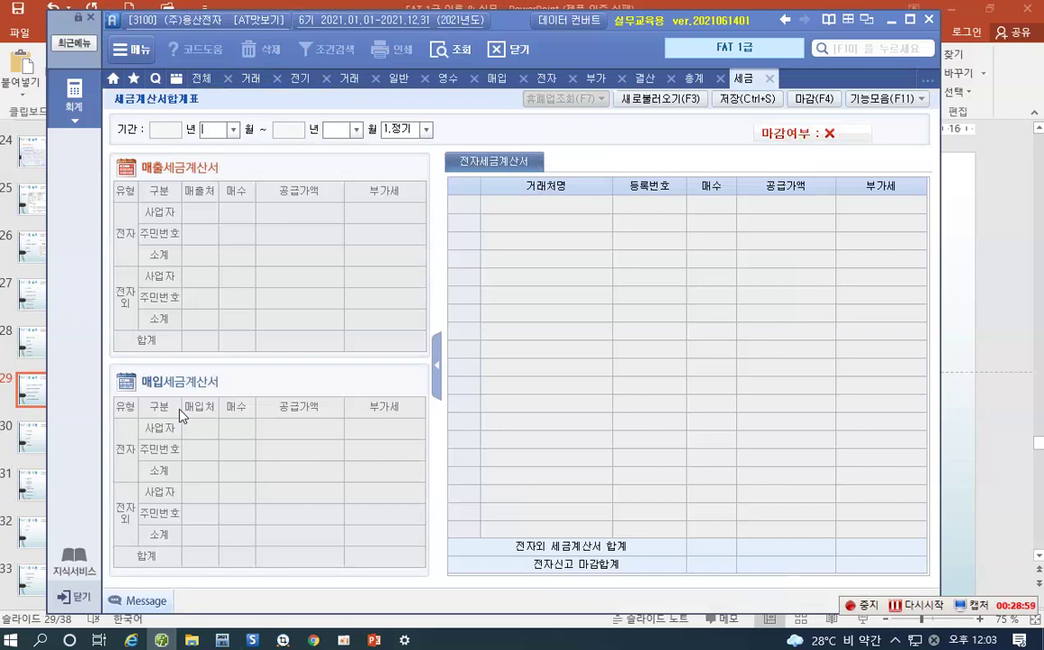
left_click(233, 130)
left_click(227, 146)
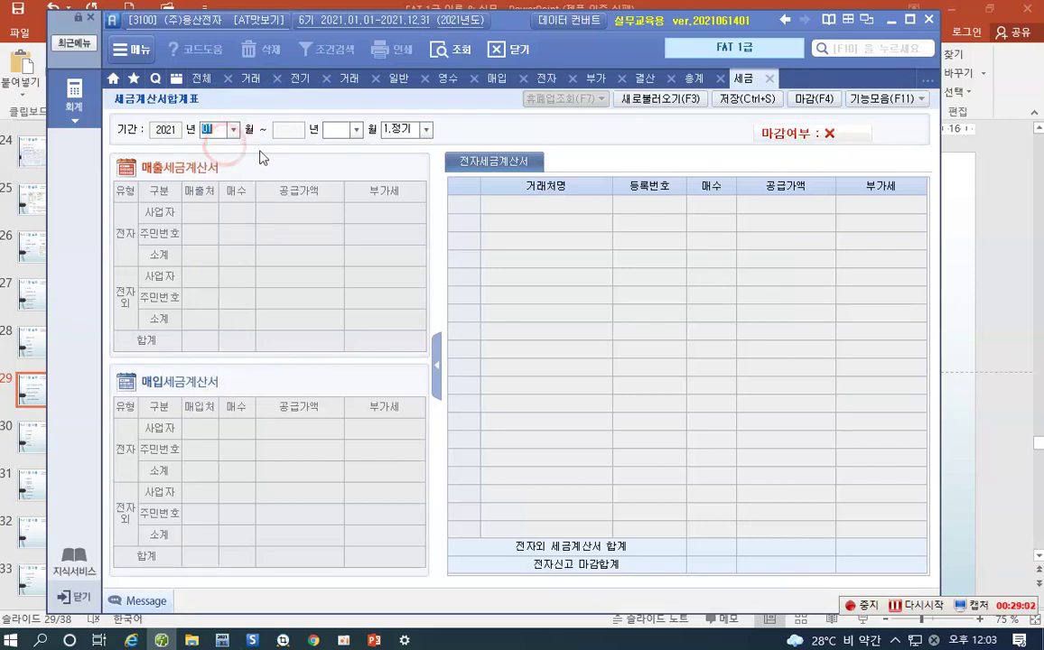
left_click(356, 129)
left_click(343, 172)
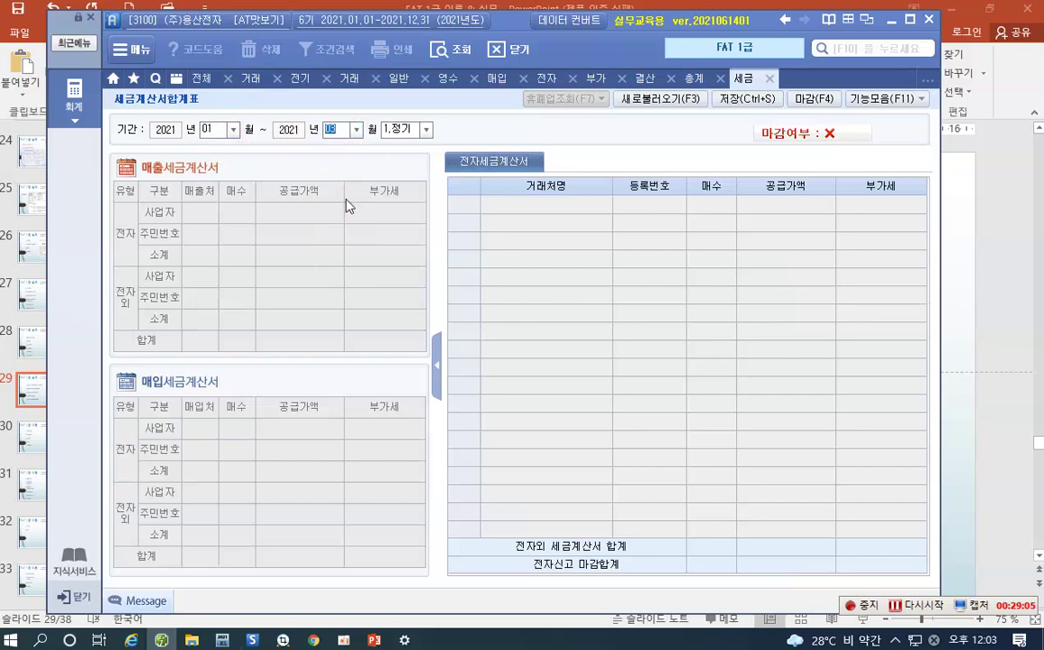
key("Return")
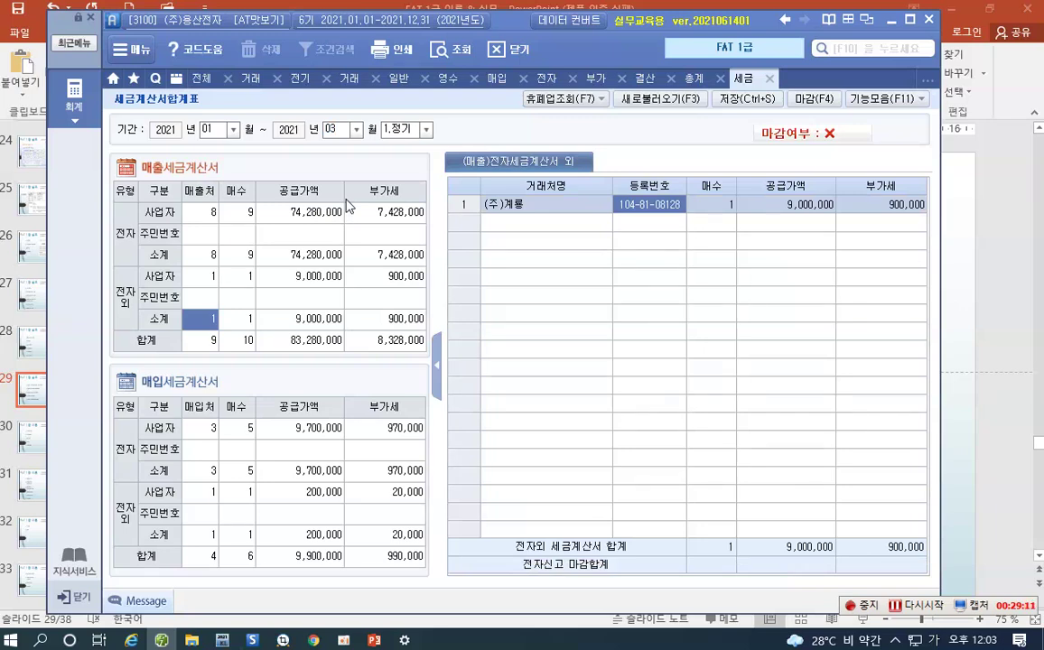
List the customers behind the electronic sales invoices issued to 사업자, outline the (주)부국상사 row with a red rectangle, and exit the annotation mode
left_click(297, 215)
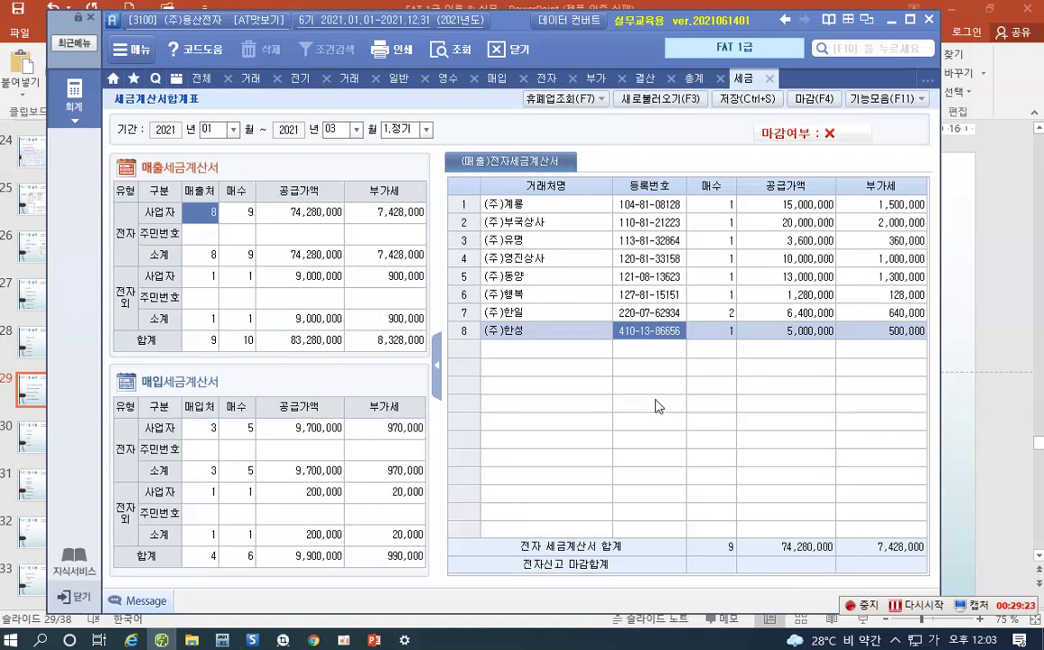
key("ctrl+1")
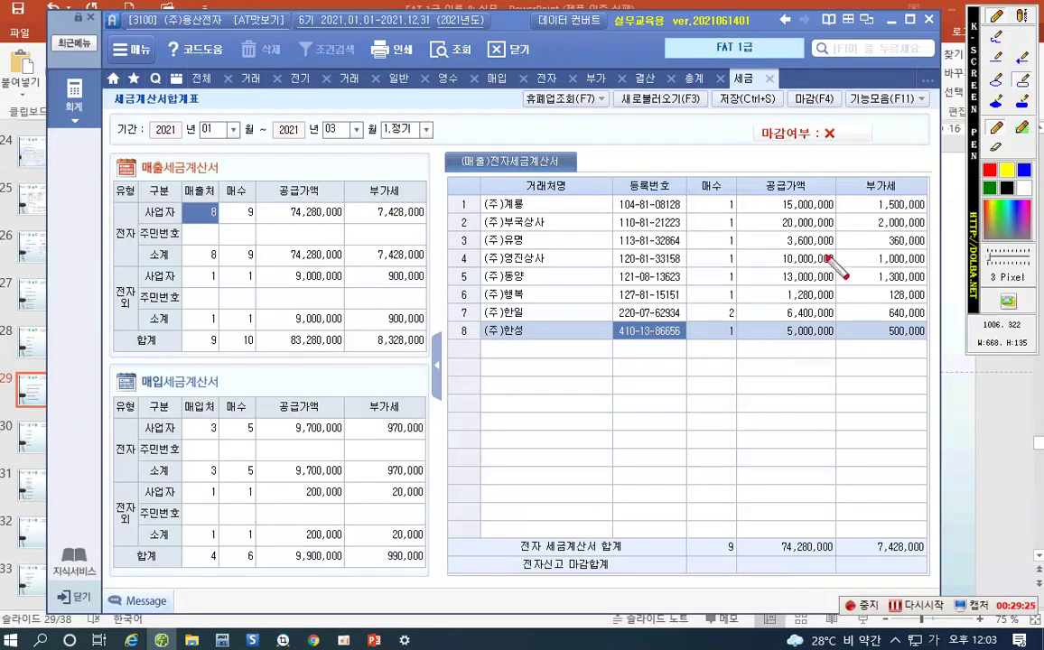
left_click(1023, 82)
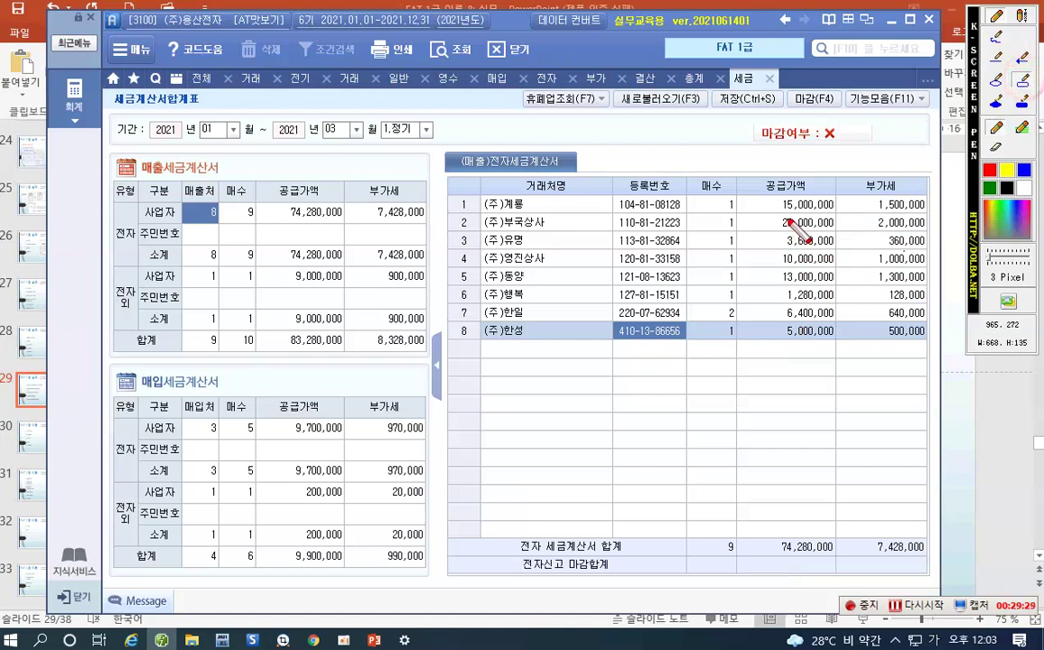
left_click_drag(455, 213, 841, 231)
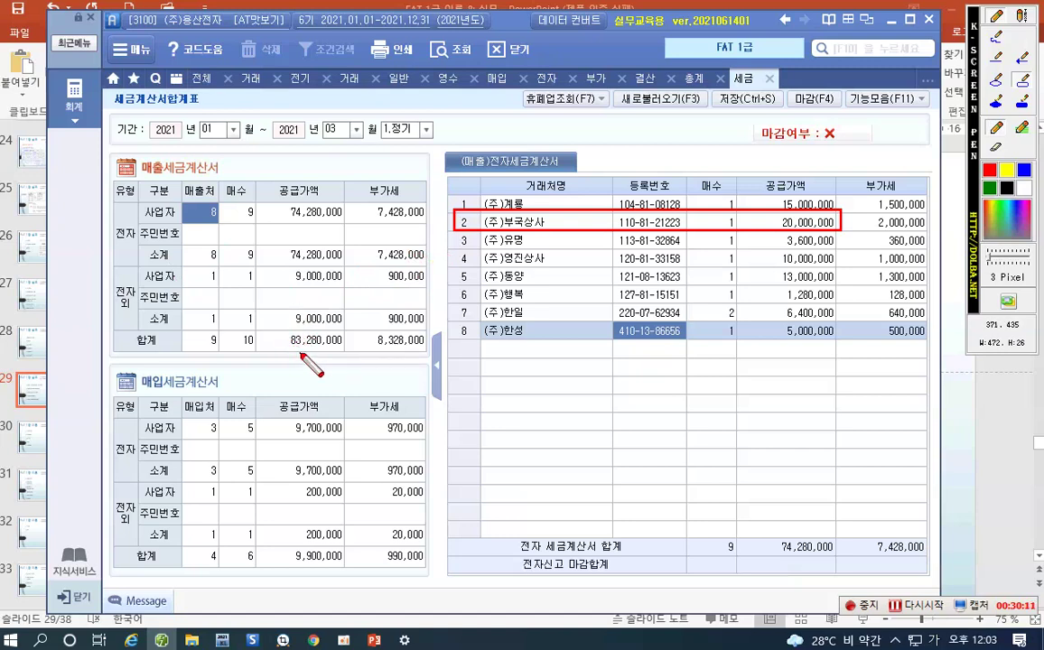
key("Escape")
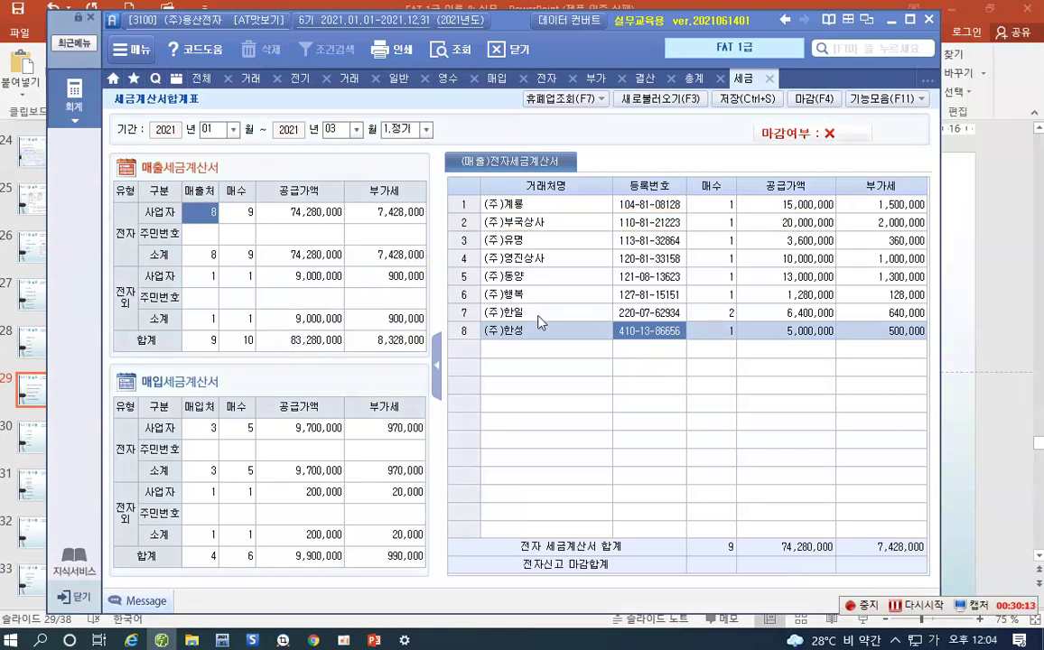